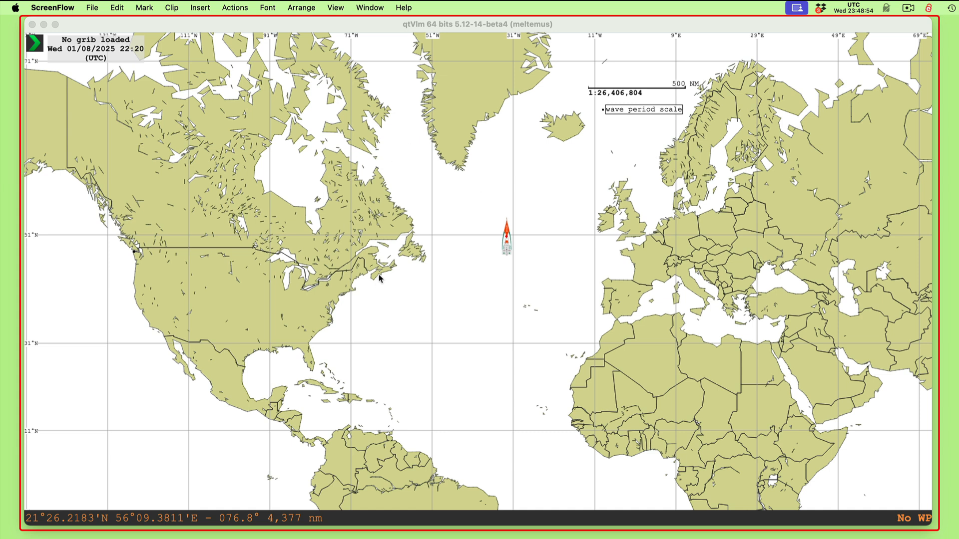
{"action": "left_click", "coordinate": [328, 199]}
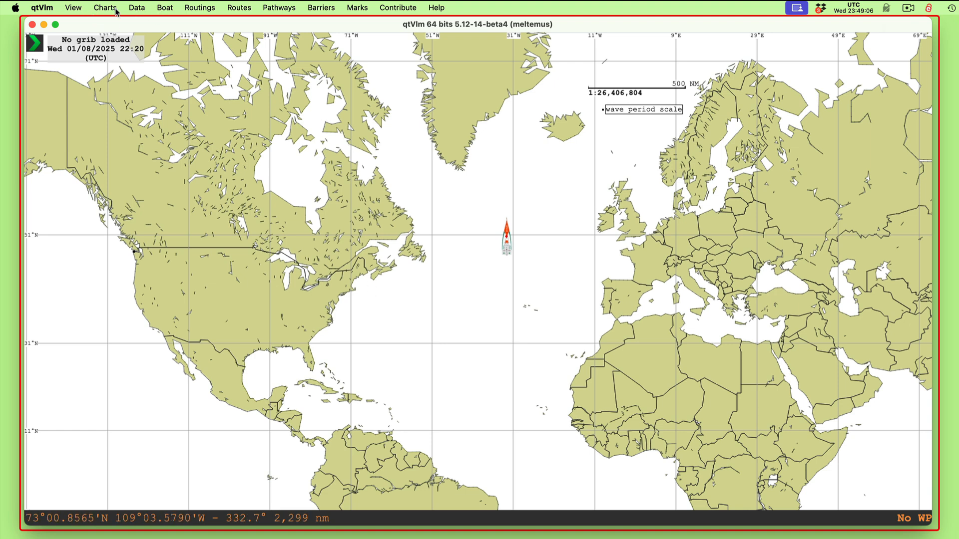
{"action": "left_click", "coordinate": [137, 9]}
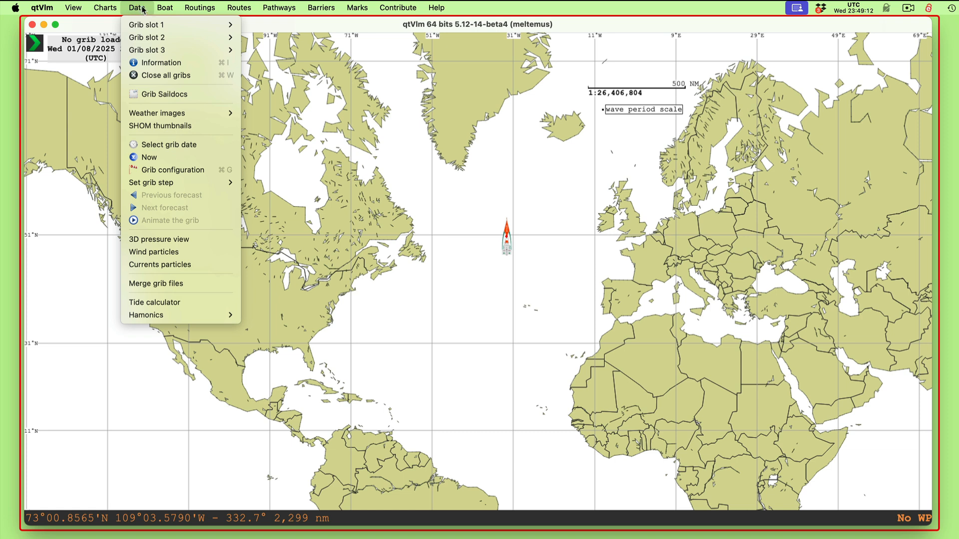
{"action": "mouse_move", "coordinate": [188, 116]}
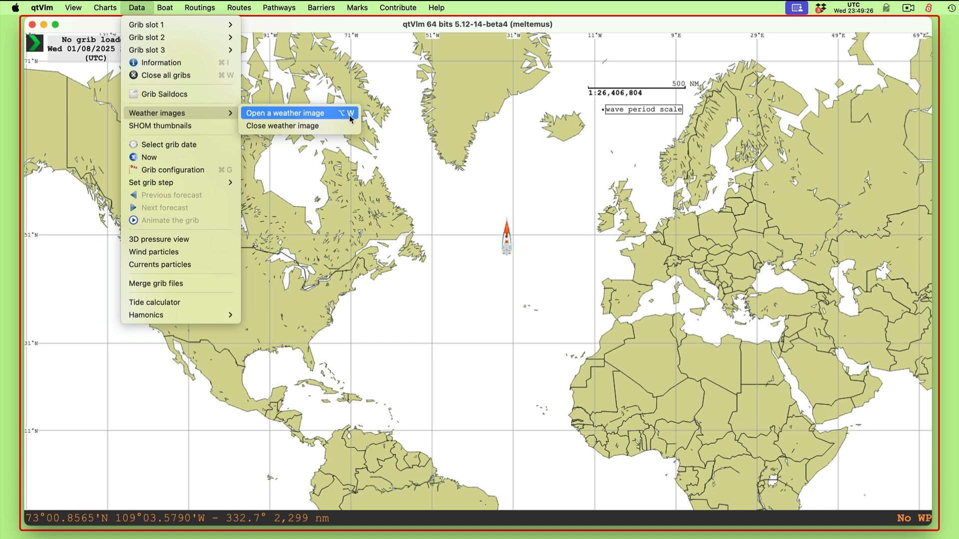
{"action": "left_click", "coordinate": [384, 181]}
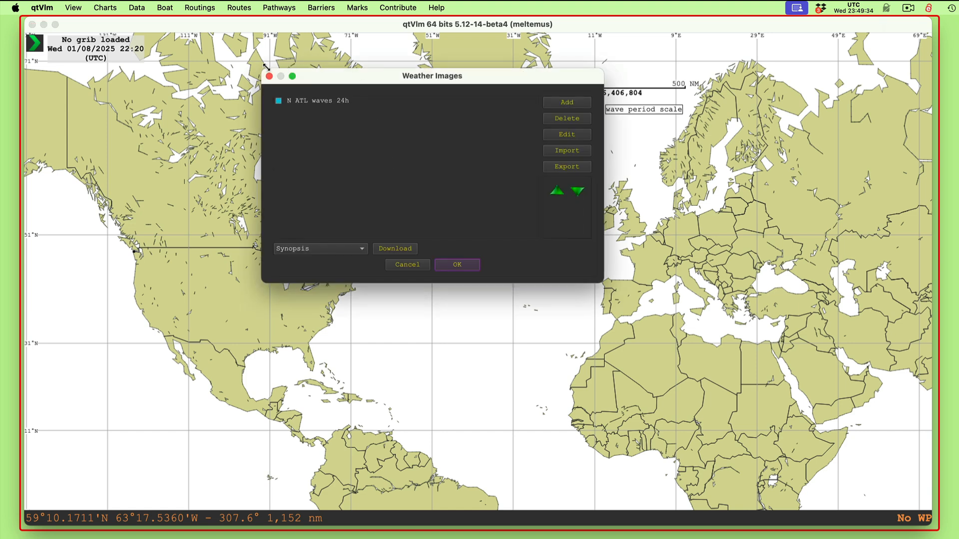
{"action": "left_click", "coordinate": [269, 76]}
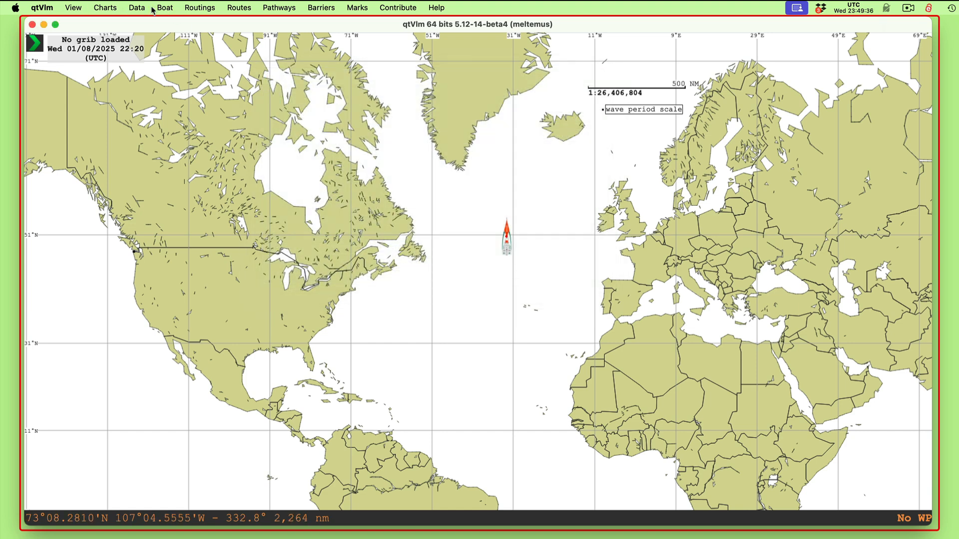
Step: Delete the "N ATL waves 24h" entry from the weather images list and enlarge the Weather Images window
{"action": "left_click", "coordinate": [135, 8]}
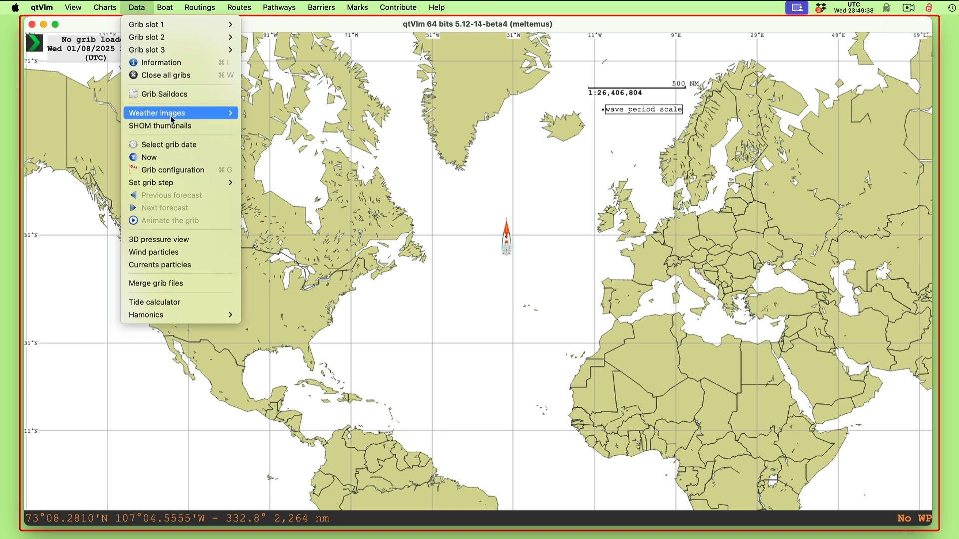
{"action": "left_click", "coordinate": [265, 116]}
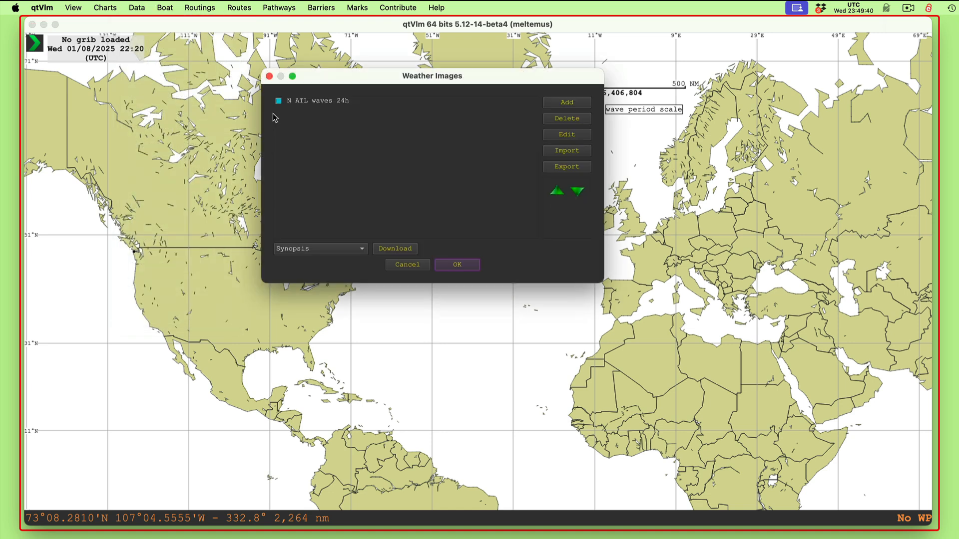
{"action": "left_click", "coordinate": [371, 102]}
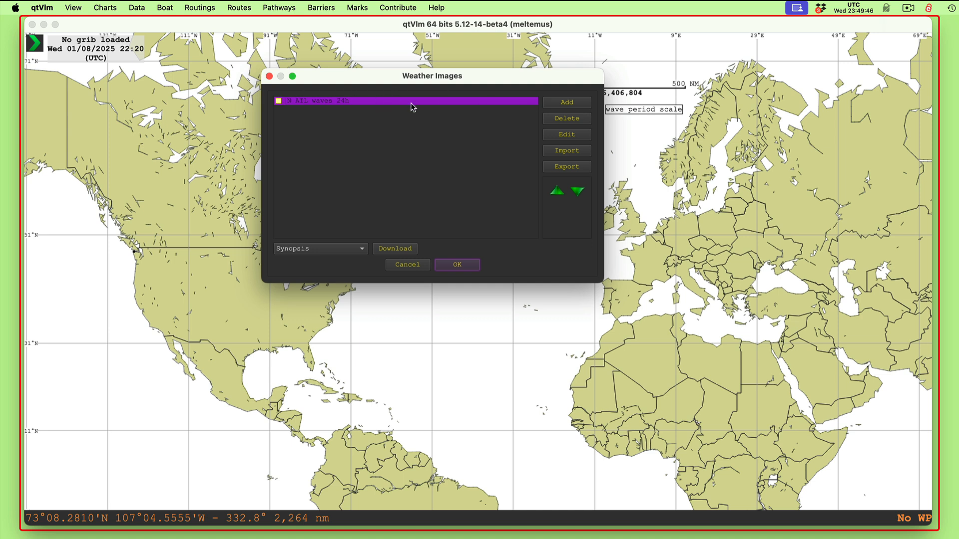
{"action": "left_click", "coordinate": [572, 120]}
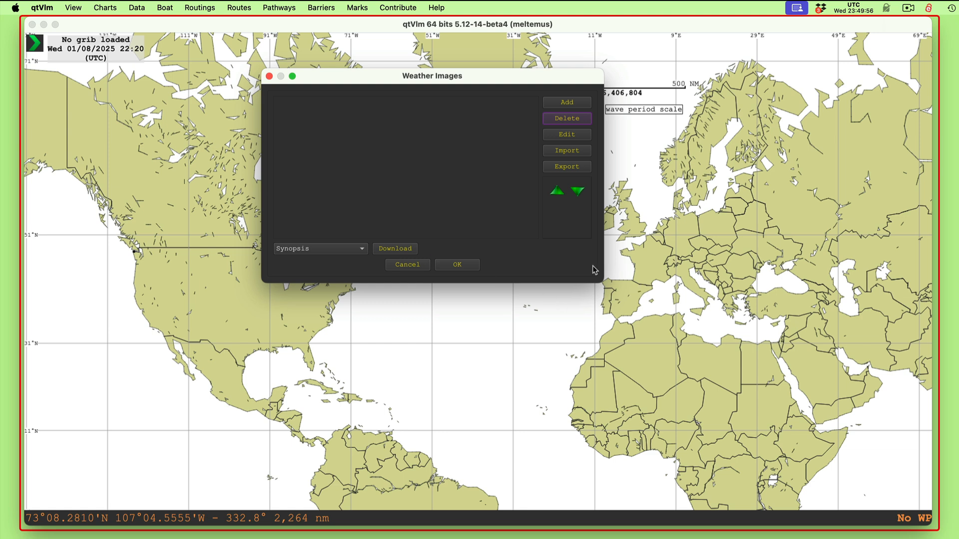
{"action": "left_click_drag", "start_coordinate": [599, 280], "coordinate": [609, 329]}
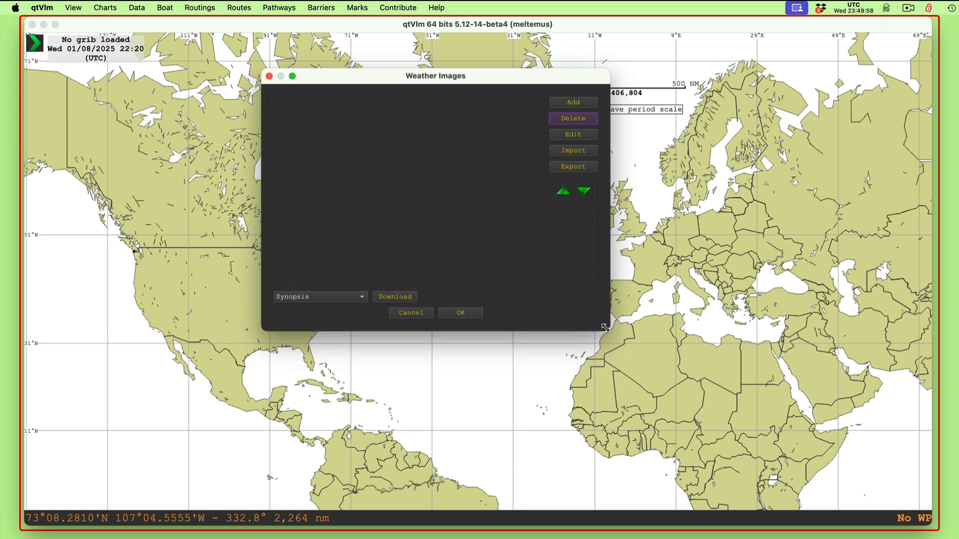
{"action": "left_click", "coordinate": [576, 107]}
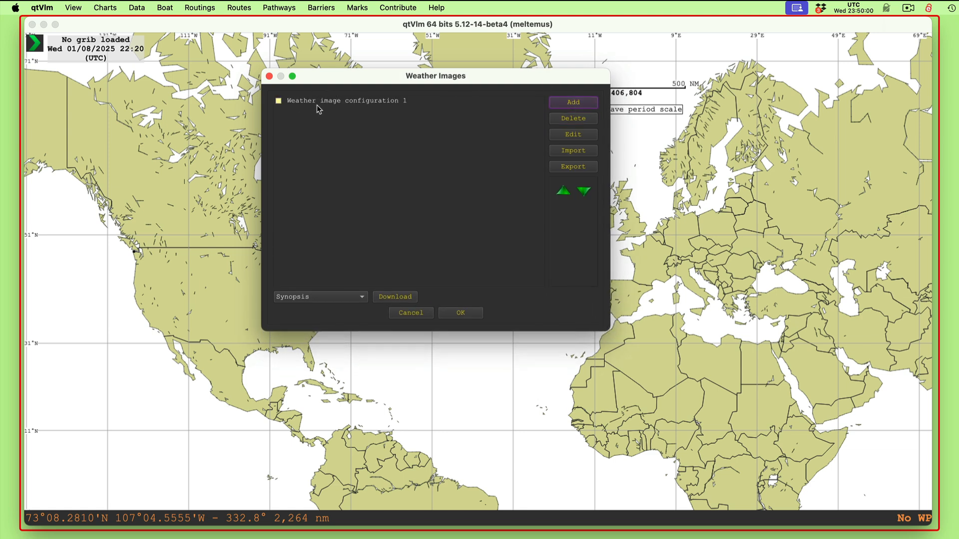
{"action": "left_click", "coordinate": [434, 102]}
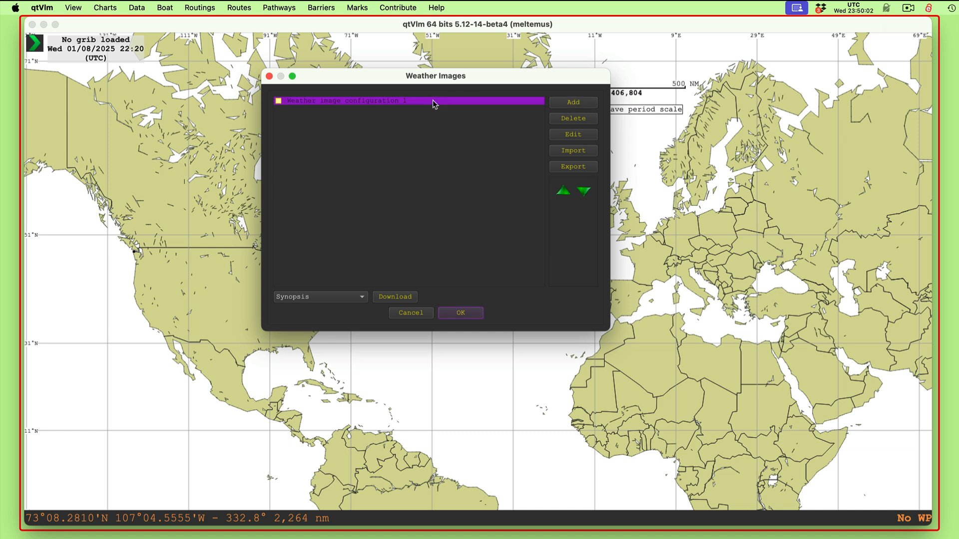
{"action": "left_click", "coordinate": [575, 120]}
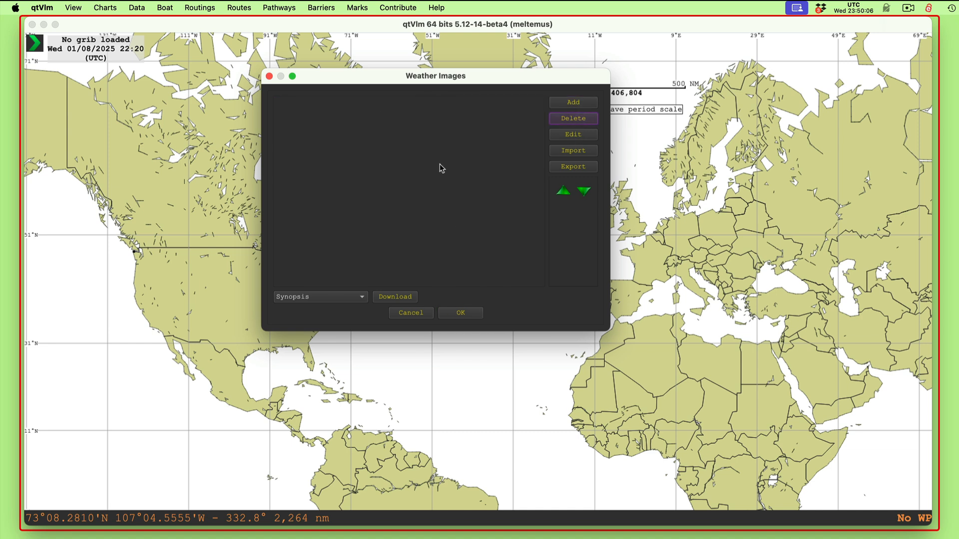
Step: Check the downloadable image categories, keep Synopsis, and add one new weather image configuration to the list
{"action": "left_click", "coordinate": [326, 301]}
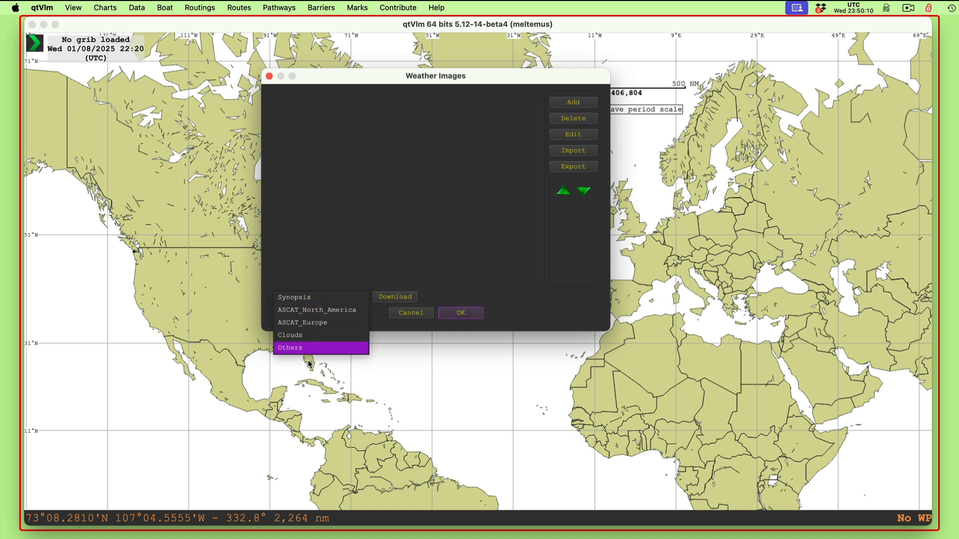
{"action": "left_click", "coordinate": [301, 302]}
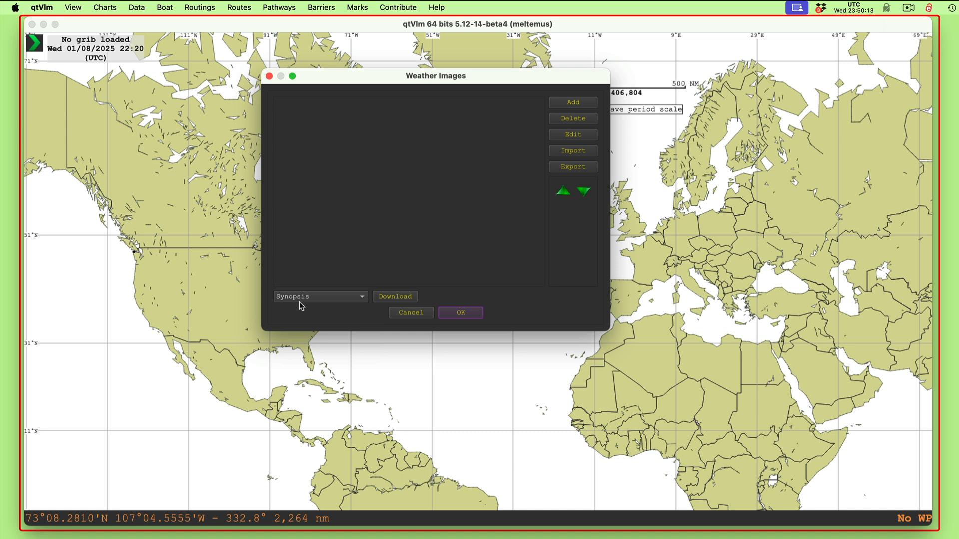
{"action": "left_click", "coordinate": [394, 297]}
{"action": "left_click", "coordinate": [578, 107]}
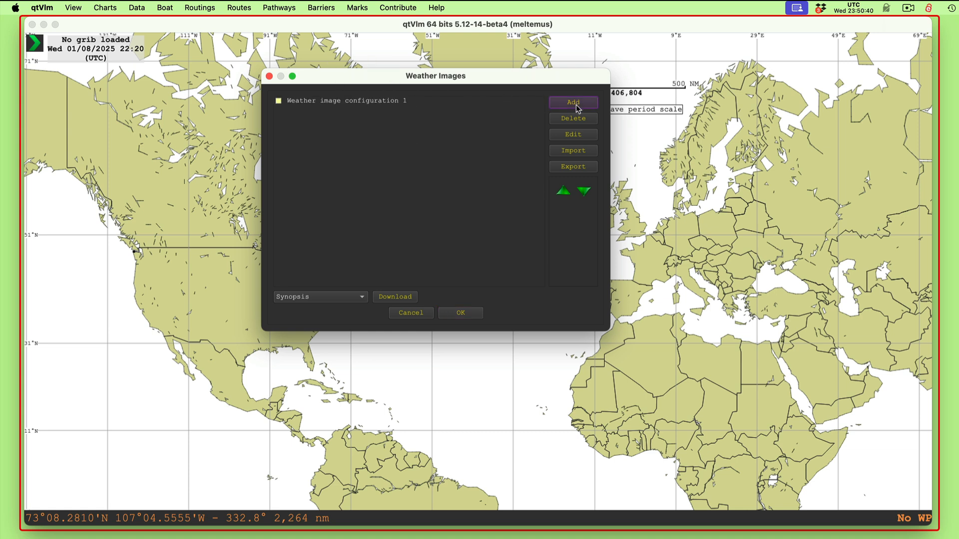
{"action": "left_click", "coordinate": [582, 106]}
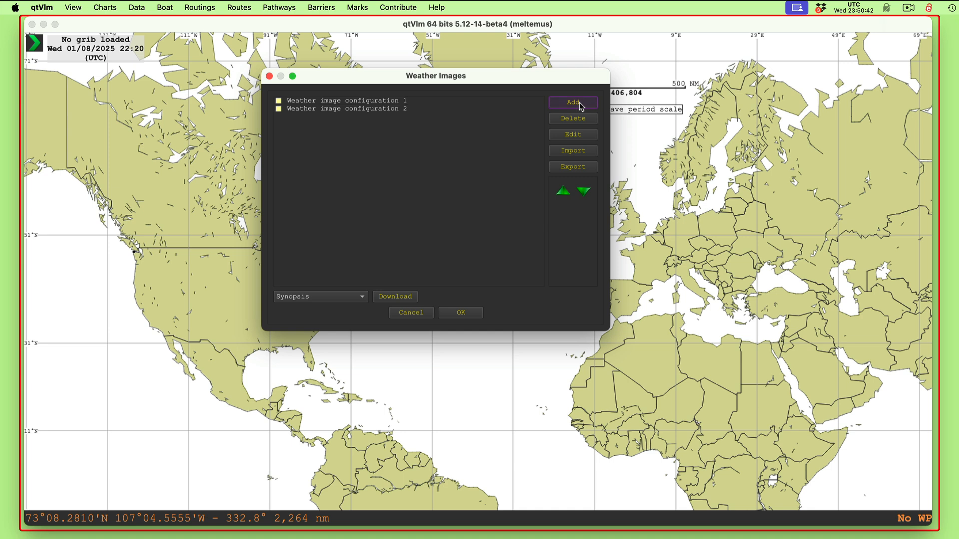
{"action": "left_click", "coordinate": [582, 106]}
{"action": "left_click", "coordinate": [582, 106]}
{"action": "left_click", "coordinate": [359, 102]}
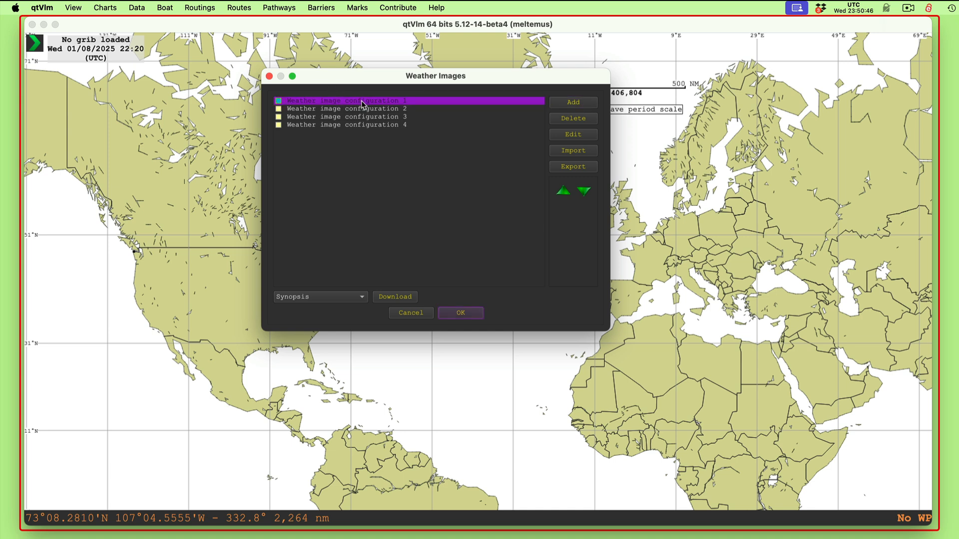
{"action": "left_click", "coordinate": [383, 126]}
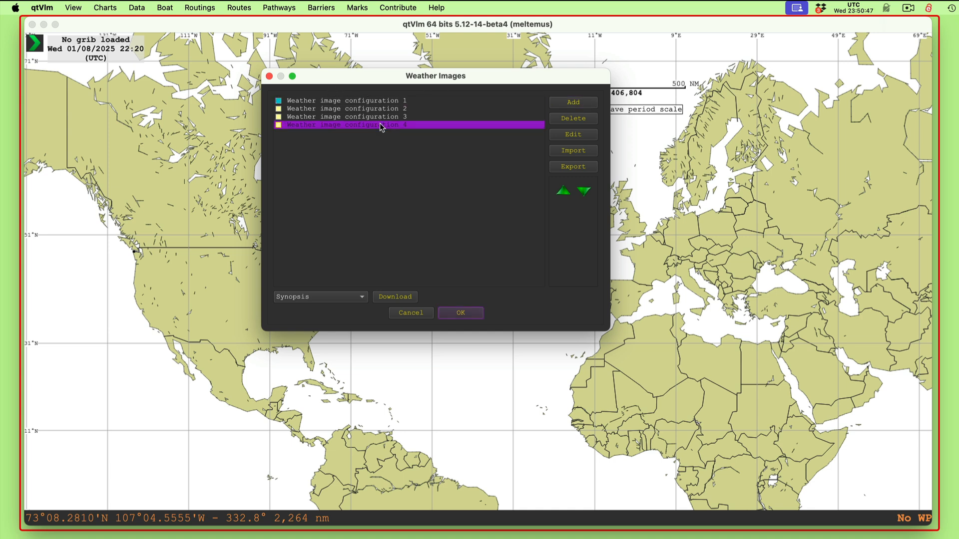
{"action": "left_click", "coordinate": [574, 120]}
{"action": "left_click", "coordinate": [574, 120]}
{"action": "left_click", "coordinate": [573, 120]}
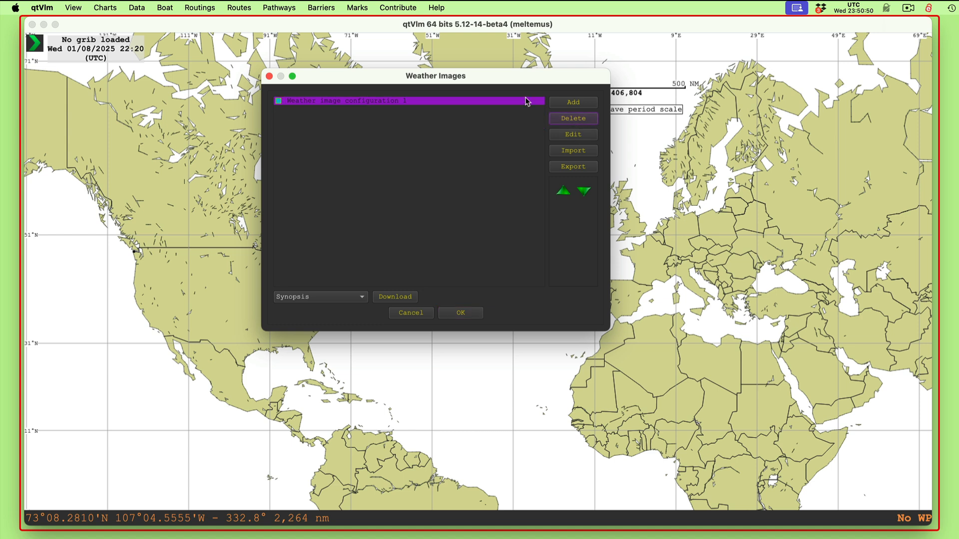
Step: Open Weather image configuration 1 for editing and move its dialog to a clearer spot
{"action": "left_click", "coordinate": [474, 102]}
{"action": "left_click", "coordinate": [573, 135]}
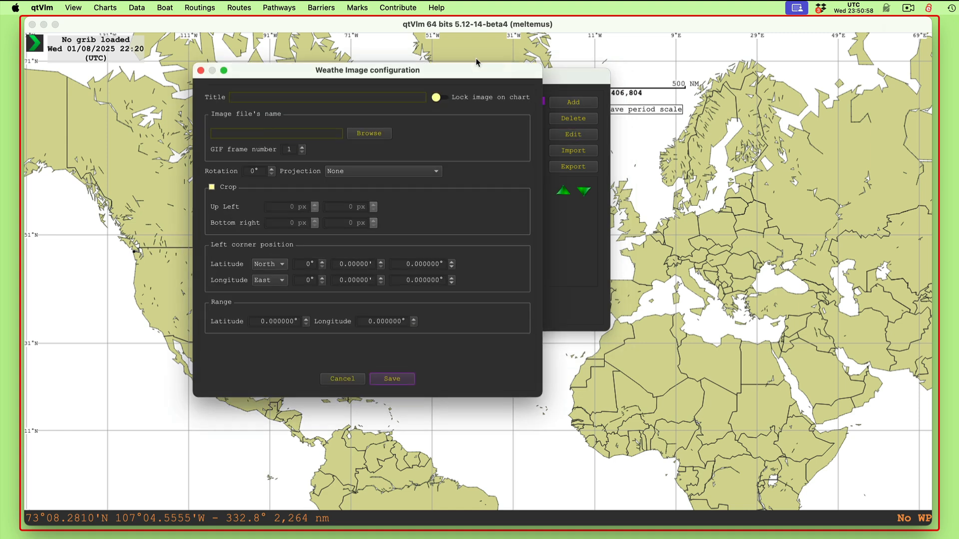
{"action": "left_click_drag", "start_coordinate": [467, 69], "coordinate": [508, 38]}
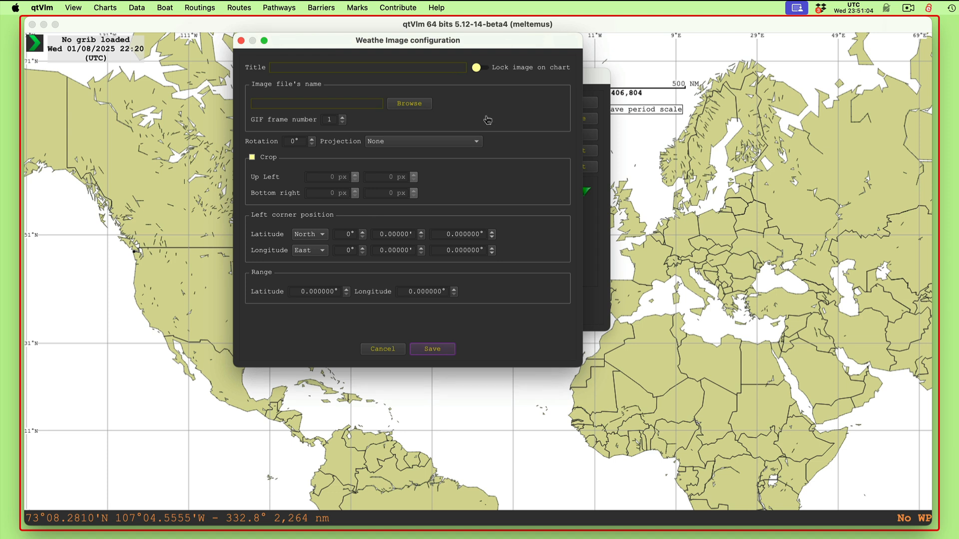
Step: Switch to Chrome and examine the Atlantic Analysis charts on the Ocean Prediction Center page
{"action": "left_click", "coordinate": [250, 535]}
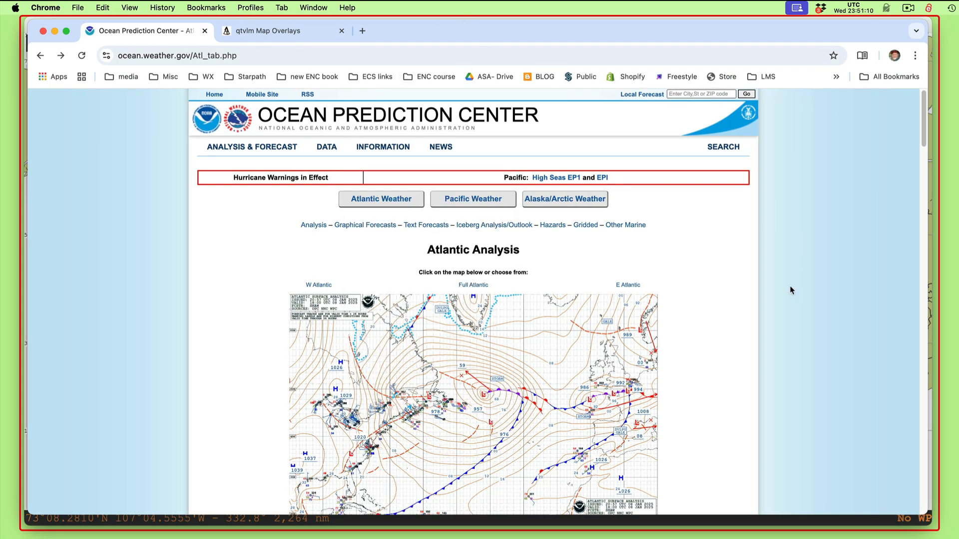
{"action": "scroll", "coordinate": [702, 348], "scroll_direction": "down", "scroll_amount": 1}
{"action": "scroll", "coordinate": [702, 347], "scroll_direction": "down", "scroll_amount": 5}
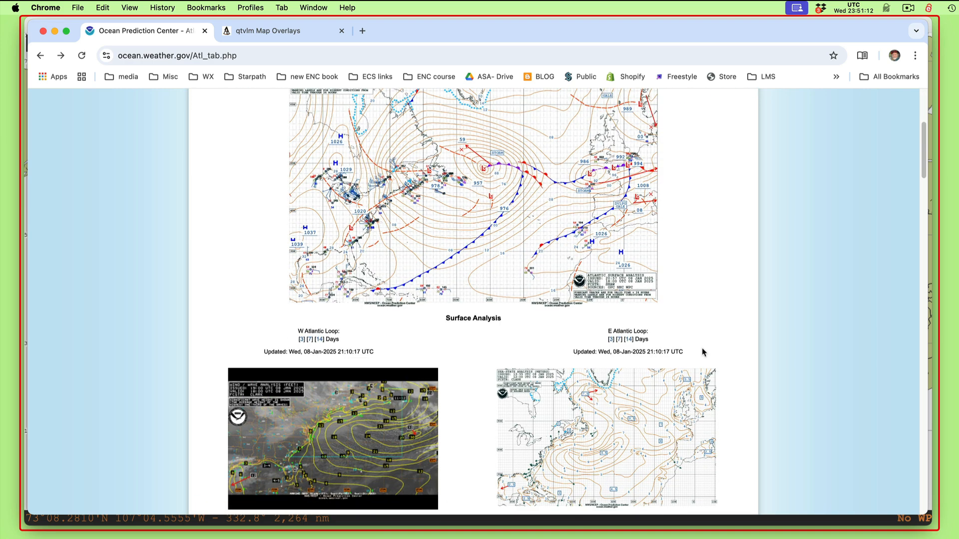
{"action": "scroll", "coordinate": [702, 348], "scroll_direction": "up", "scroll_amount": 5}
{"action": "scroll", "coordinate": [702, 352], "scroll_direction": "up", "scroll_amount": 1}
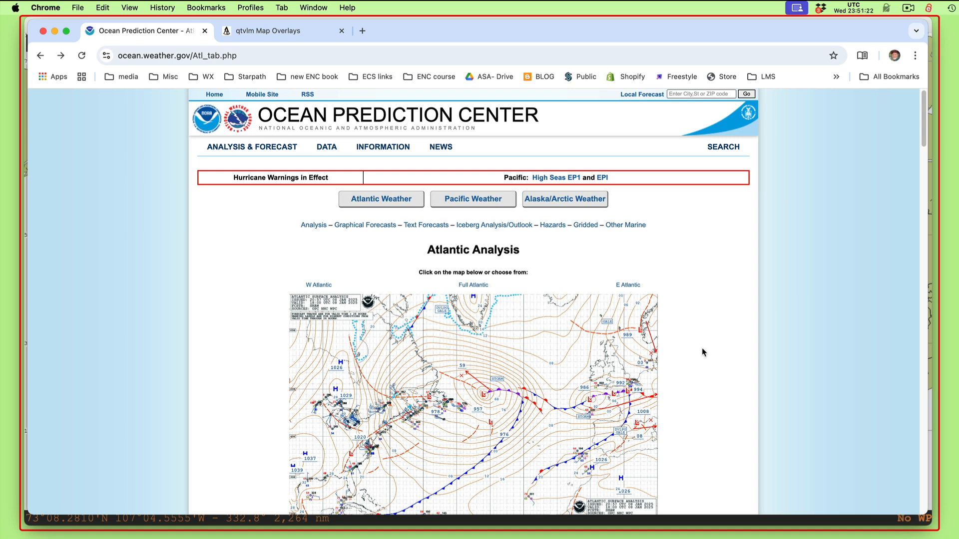
{"action": "scroll", "coordinate": [702, 348], "scroll_direction": "down", "scroll_amount": 2}
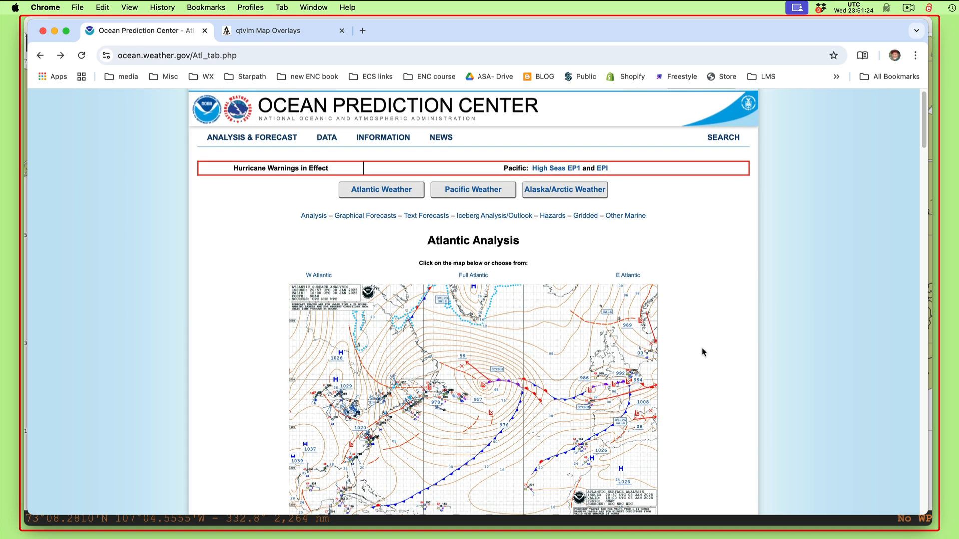
{"action": "scroll", "coordinate": [702, 348], "scroll_direction": "up", "scroll_amount": 2}
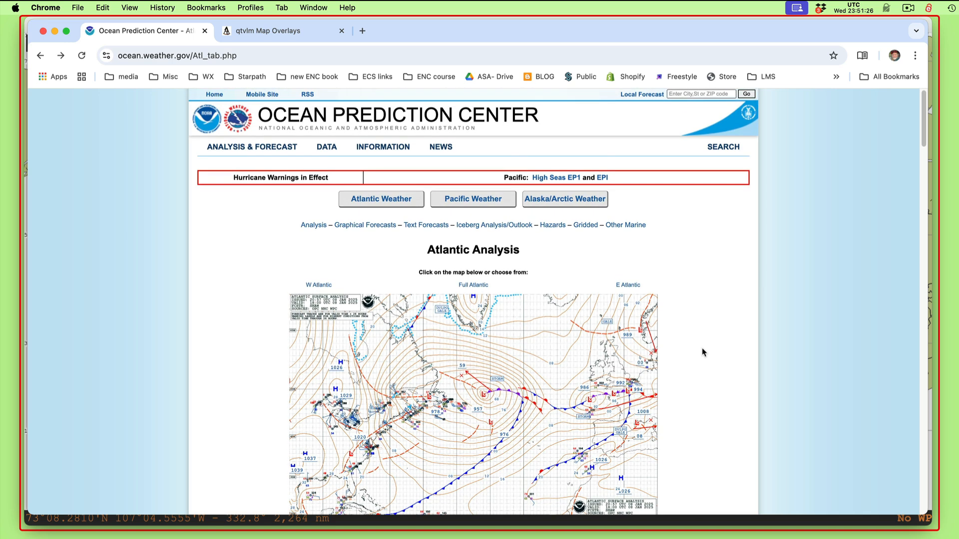
{"action": "scroll", "coordinate": [702, 352], "scroll_direction": "down", "scroll_amount": 2}
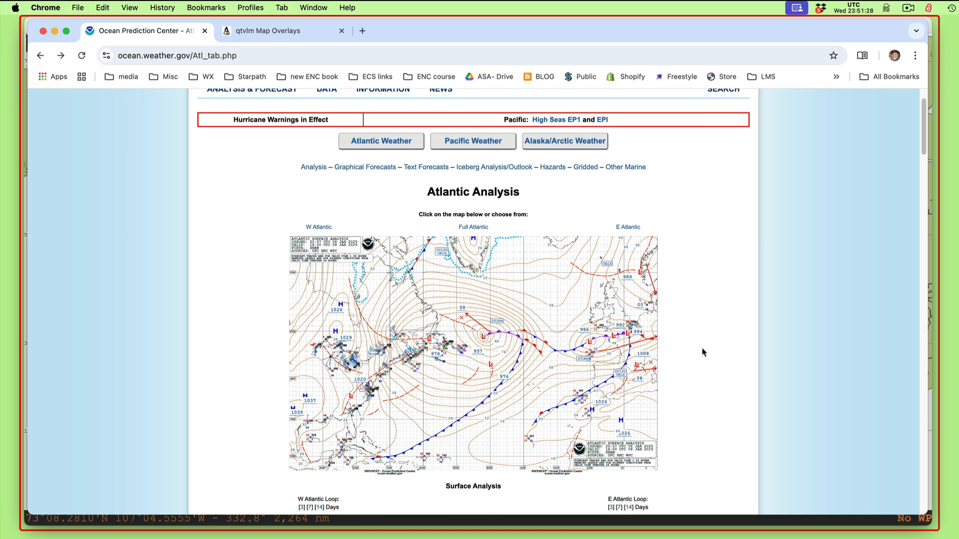
{"action": "scroll", "coordinate": [702, 352], "scroll_direction": "down", "scroll_amount": 1}
{"action": "scroll", "coordinate": [702, 352], "scroll_direction": "up", "scroll_amount": 3}
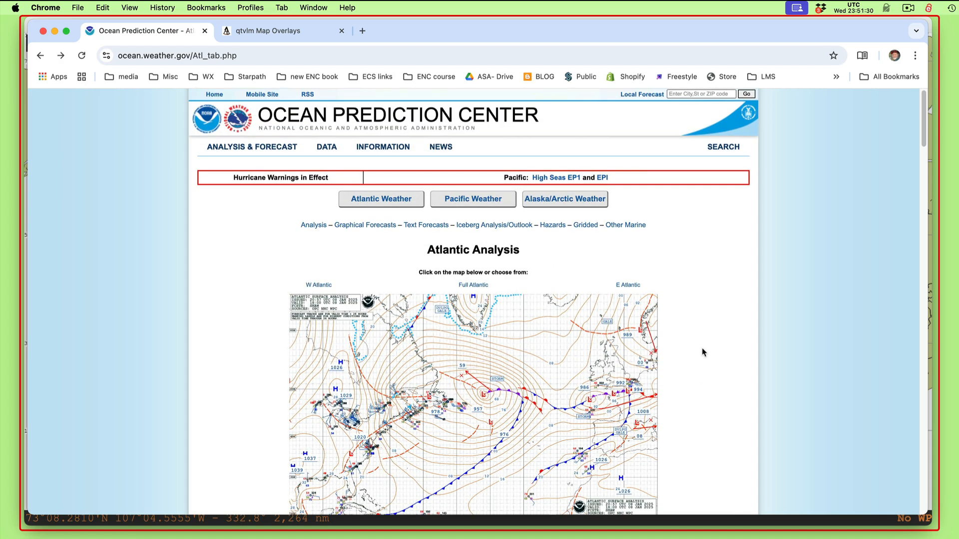
Step: Open the Atlantic 24-hour wave period and direction forecast chart as a full-size image
{"action": "scroll", "coordinate": [703, 351], "scroll_direction": "down", "scroll_amount": 20}
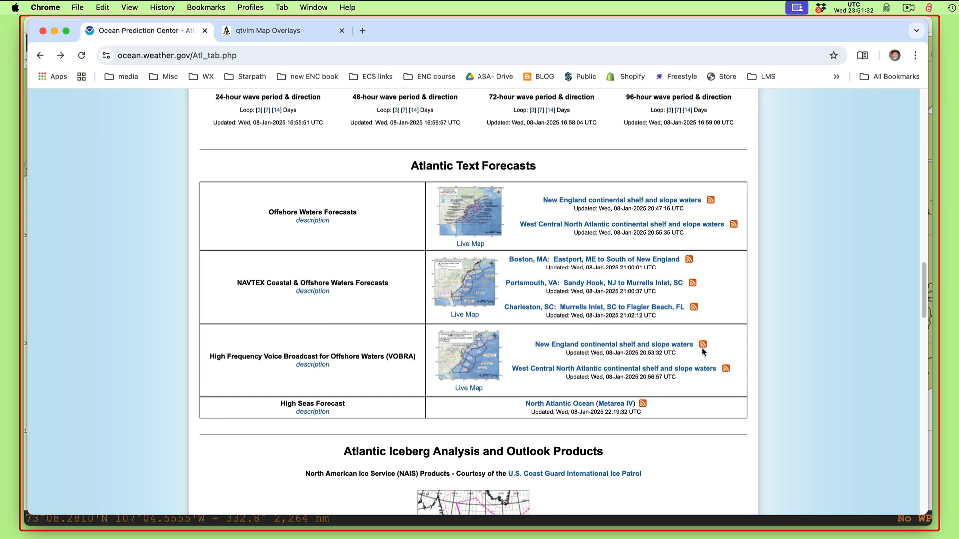
{"action": "scroll", "coordinate": [699, 352], "scroll_direction": "up", "scroll_amount": 8}
{"action": "left_click", "coordinate": [298, 252]}
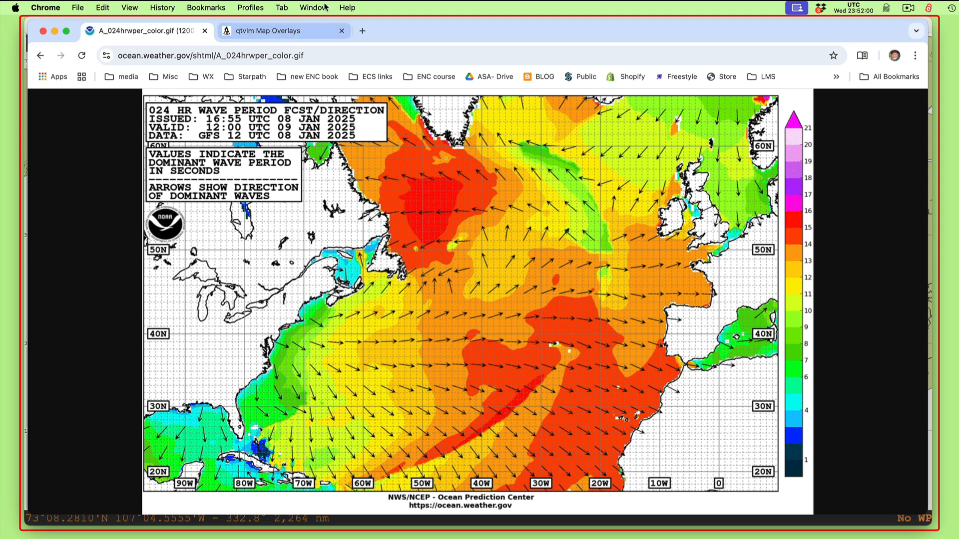
Step: Copy the full web address of the A_024hrwper_color.gif image
{"action": "left_click", "coordinate": [324, 55]}
{"action": "left_click_drag", "start_coordinate": [332, 56], "coordinate": [100, 53]}
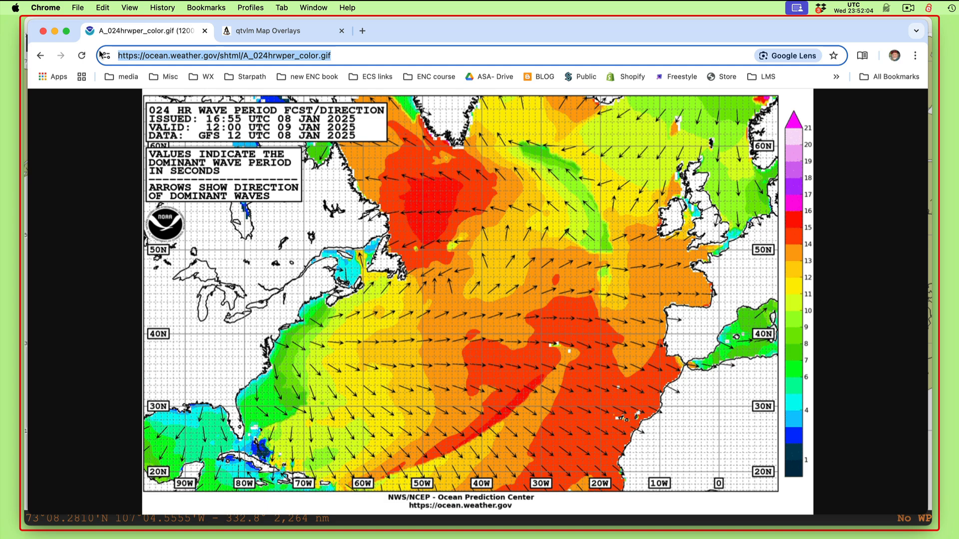
{"action": "key", "text": "super+c"}
{"action": "left_click_drag", "start_coordinate": [397, 23], "coordinate": [422, 537]}
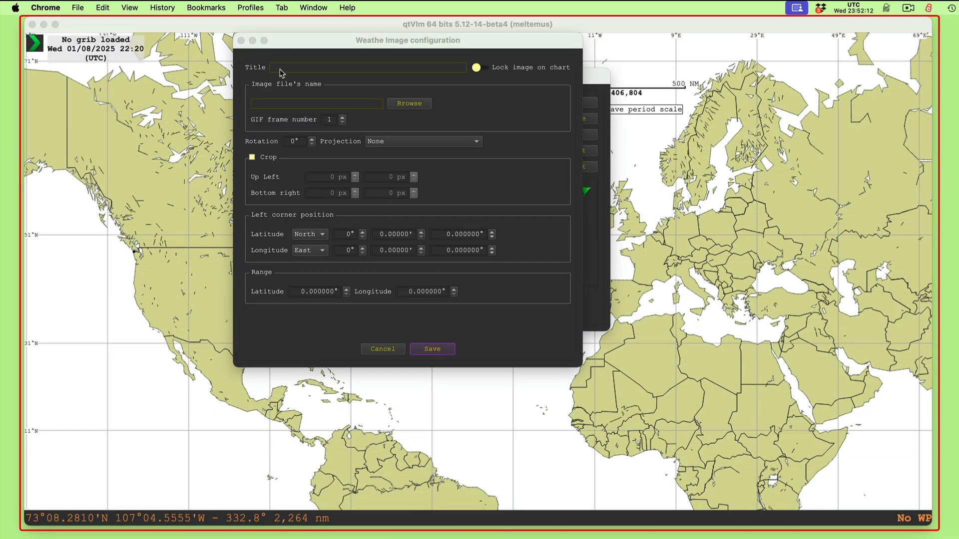
{"action": "left_click", "coordinate": [269, 105]}
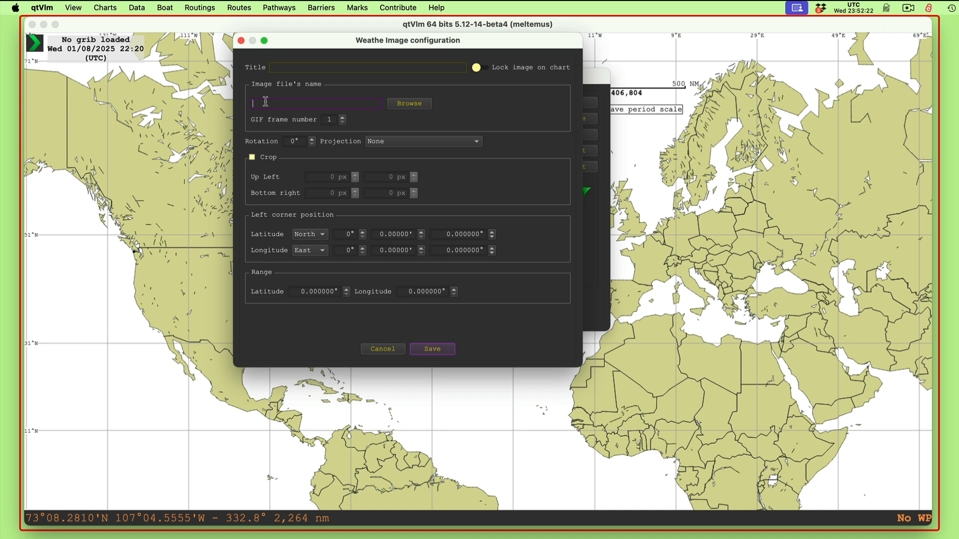
{"action": "key", "text": "super+v"}
{"action": "left_click_drag", "start_coordinate": [317, 104], "coordinate": [378, 101]}
{"action": "left_click_drag", "start_coordinate": [337, 105], "coordinate": [268, 105]}
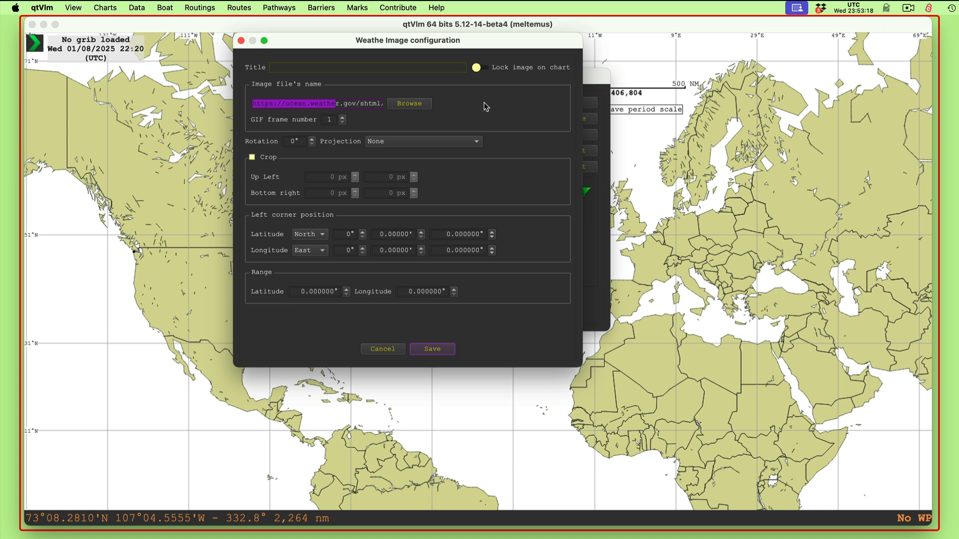
Step: Title the weather image "N ATL 24h waves demo"
{"action": "left_click", "coordinate": [292, 68]}
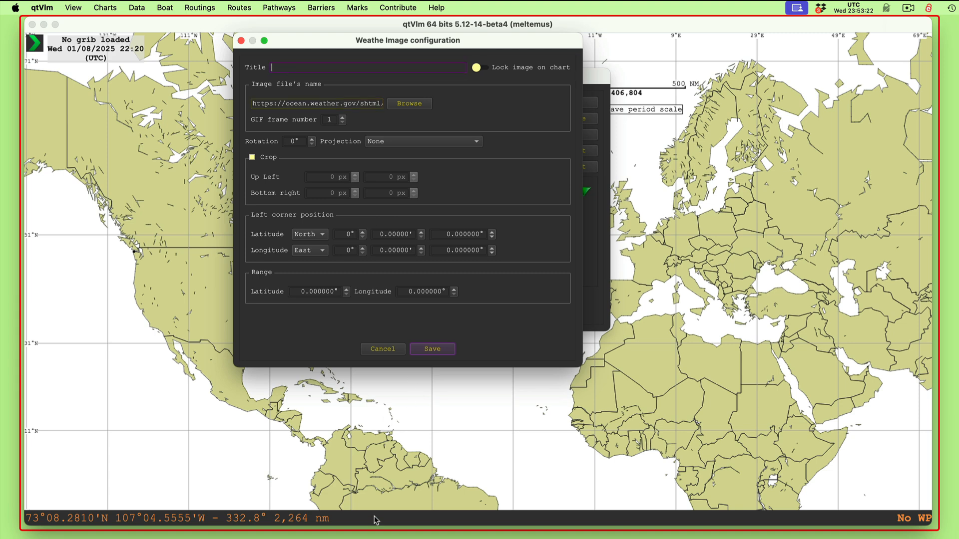
{"action": "left_click_drag", "start_coordinate": [423, 538], "coordinate": [443, 497]}
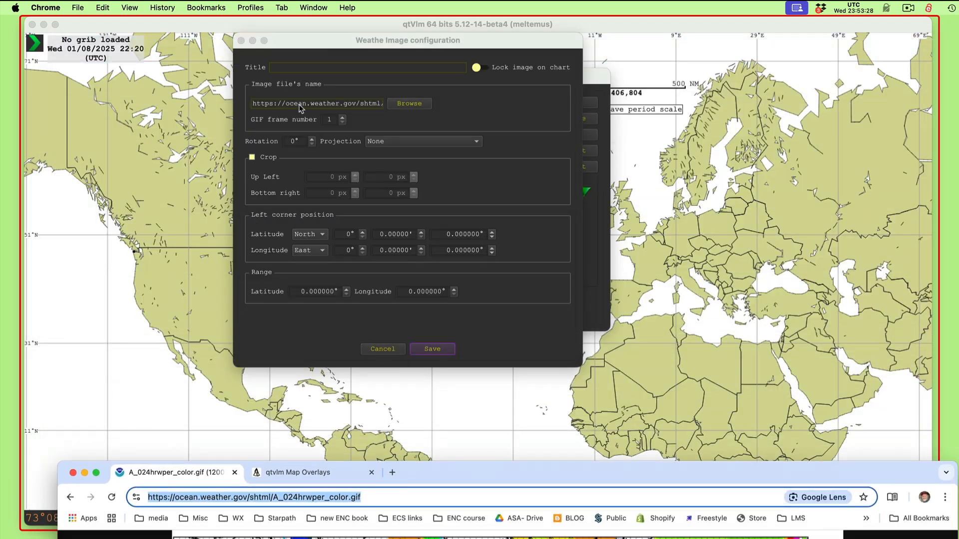
{"action": "left_click", "coordinate": [283, 67]}
{"action": "type", "text": "N "}
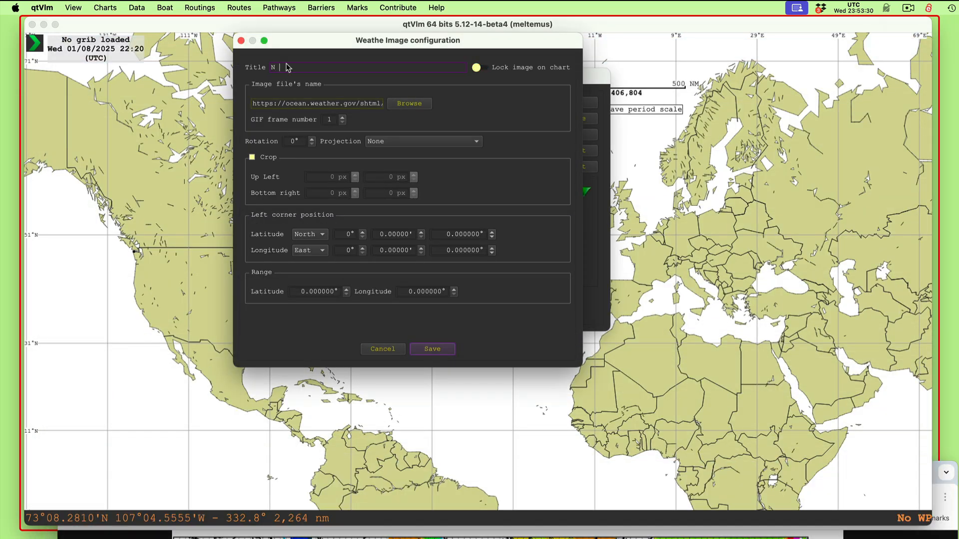
{"action": "type", "text": "ATL 24h waves demo"}
{"action": "left_click", "coordinate": [288, 68]}
{"action": "type", "text": "L"}
{"action": "mouse_move", "coordinate": [539, 46]}
{"action": "left_mouse_down"}
{"action": "mouse_move", "coordinate": [535, 66]}
{"action": "mouse_move", "coordinate": [531, 57]}
{"action": "left_mouse_up"}
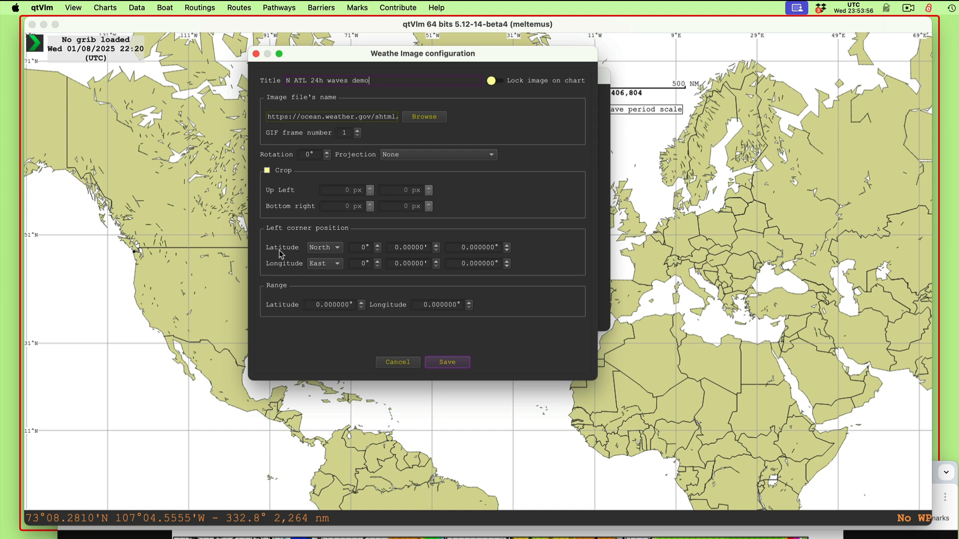
Step: Consult the wave period chart's northern edge in Chrome and set the image's left corner latitude to 64° North in qtVlm
{"action": "left_click", "coordinate": [566, 535]}
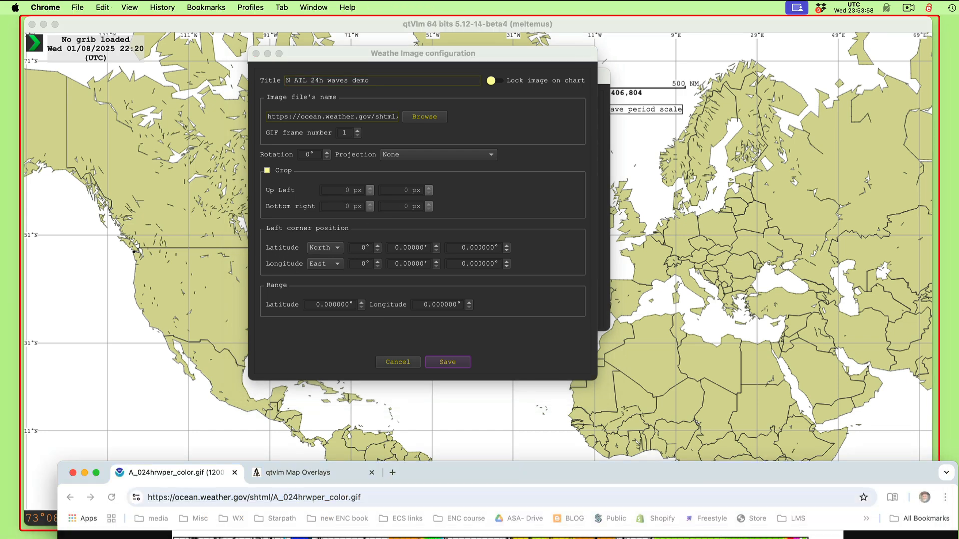
{"action": "left_click_drag", "start_coordinate": [564, 480], "coordinate": [594, 283]}
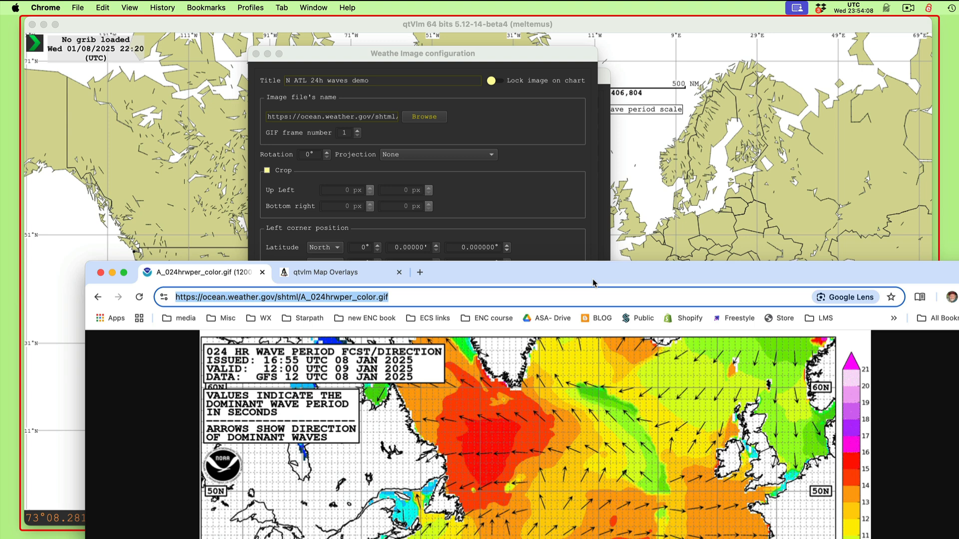
{"action": "left_click_drag", "start_coordinate": [593, 282], "coordinate": [624, 303]}
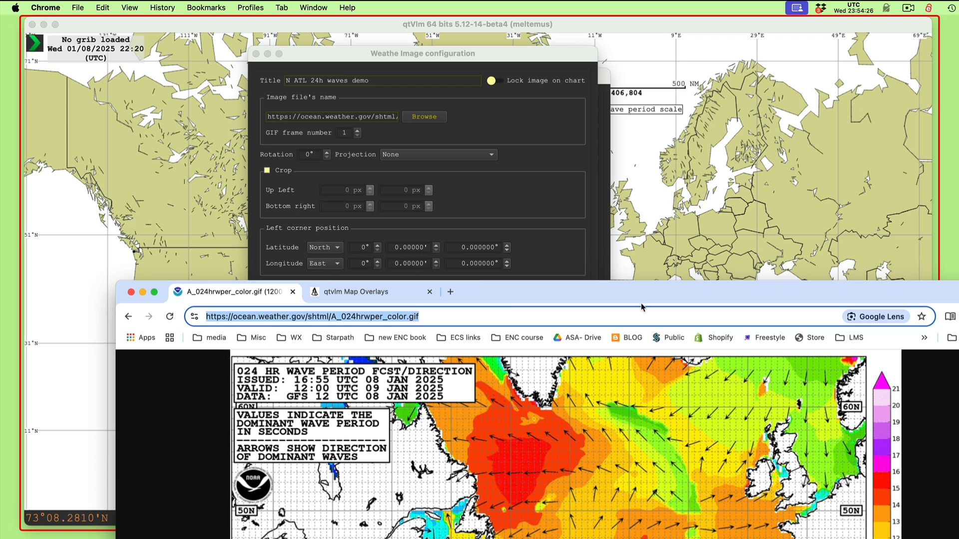
{"action": "left_click_drag", "start_coordinate": [677, 299], "coordinate": [686, 142]}
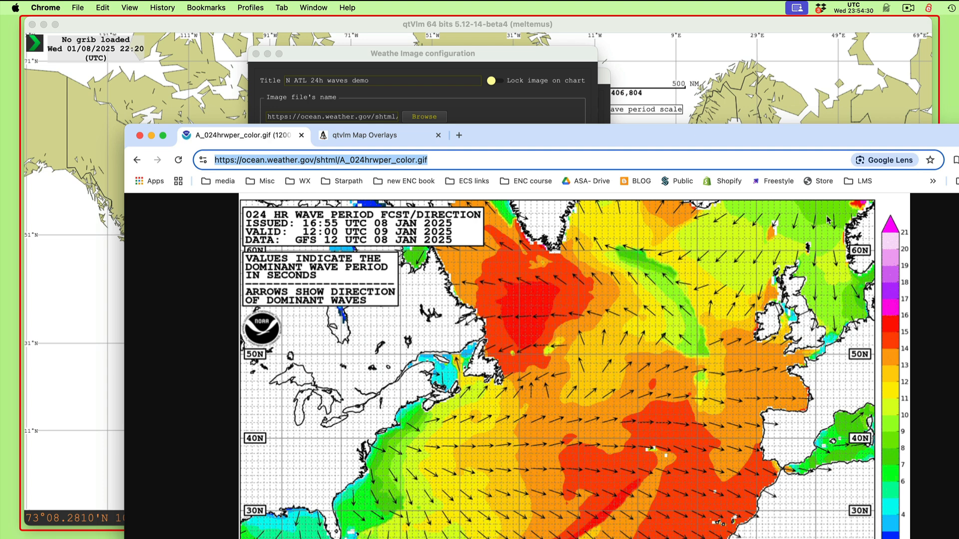
{"action": "left_click_drag", "start_coordinate": [483, 137], "coordinate": [520, 430]}
{"action": "left_click", "coordinate": [364, 248]}
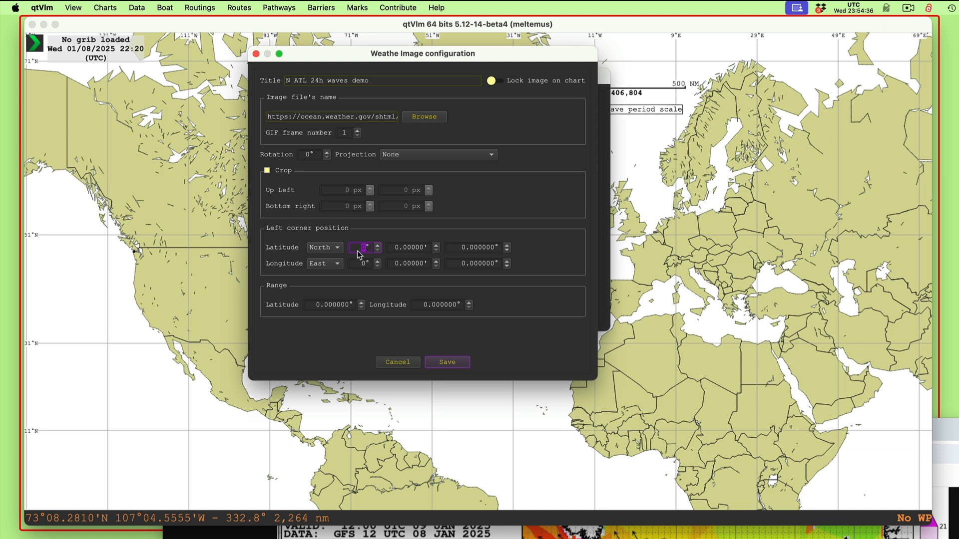
{"action": "type", "text": "64"}
Step: Set the left corner longitude to 97° West, consulting the wave period chart's western edge in Chrome
{"action": "left_click", "coordinate": [337, 265]}
{"action": "left_click", "coordinate": [325, 275]}
{"action": "left_click", "coordinate": [869, 533]}
{"action": "left_click_drag", "start_coordinate": [819, 433], "coordinate": [834, 58]}
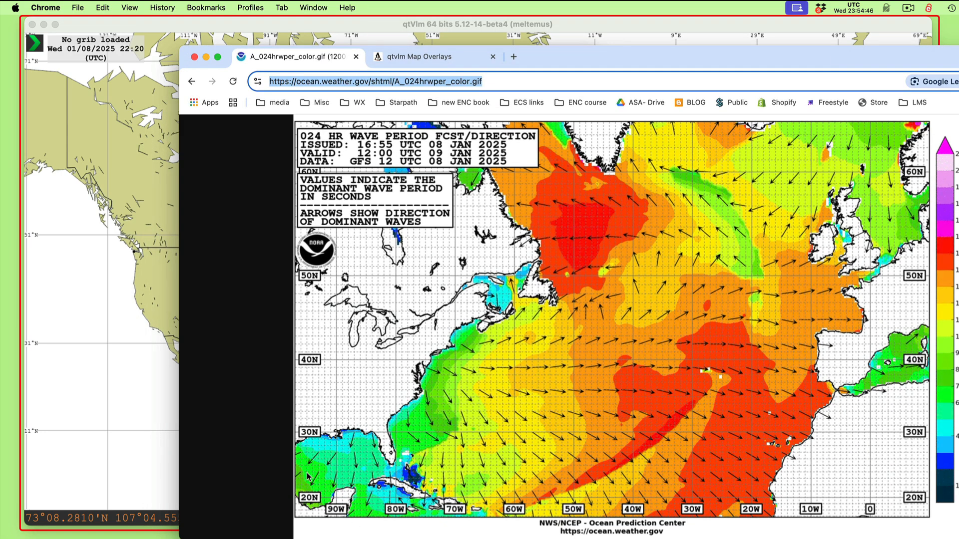
{"action": "left_click_drag", "start_coordinate": [548, 60], "coordinate": [550, 464]}
{"action": "left_click", "coordinate": [363, 263]}
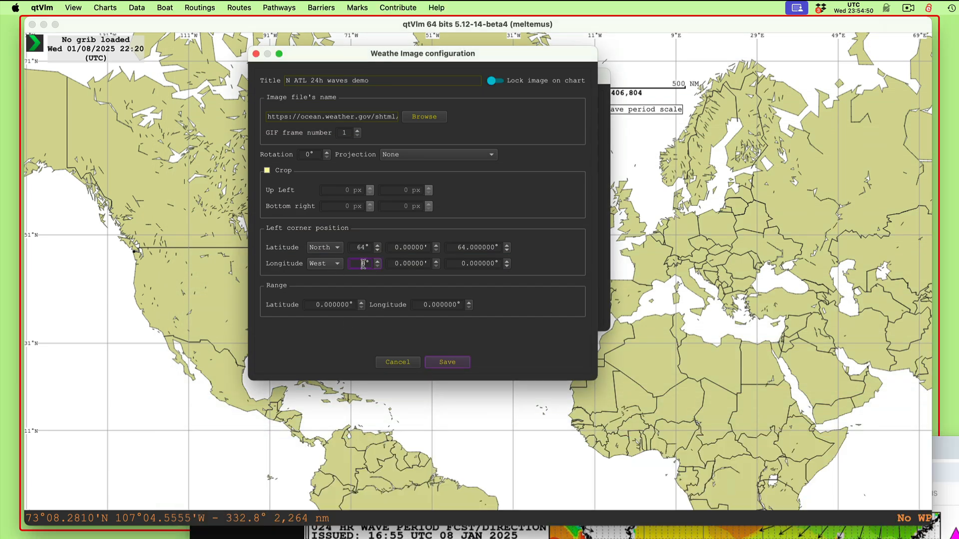
{"action": "double_click", "coordinate": [363, 264]}
{"action": "type", "text": "97"}
Step: Work out the wave period chart's north-south extent in Chrome and set the image's latitude range to 49° in qtVlm
{"action": "left_click", "coordinate": [697, 532]}
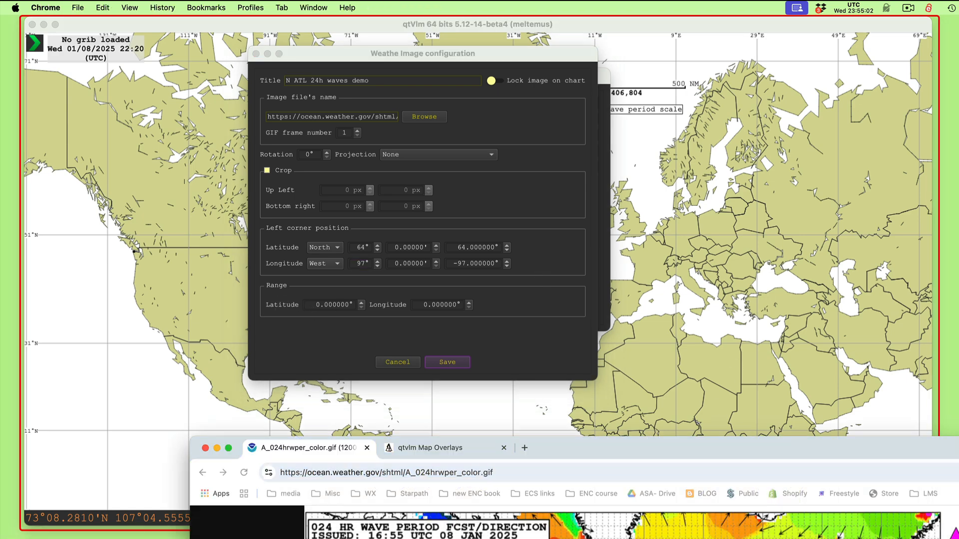
{"action": "left_click_drag", "start_coordinate": [706, 443], "coordinate": [641, 22]}
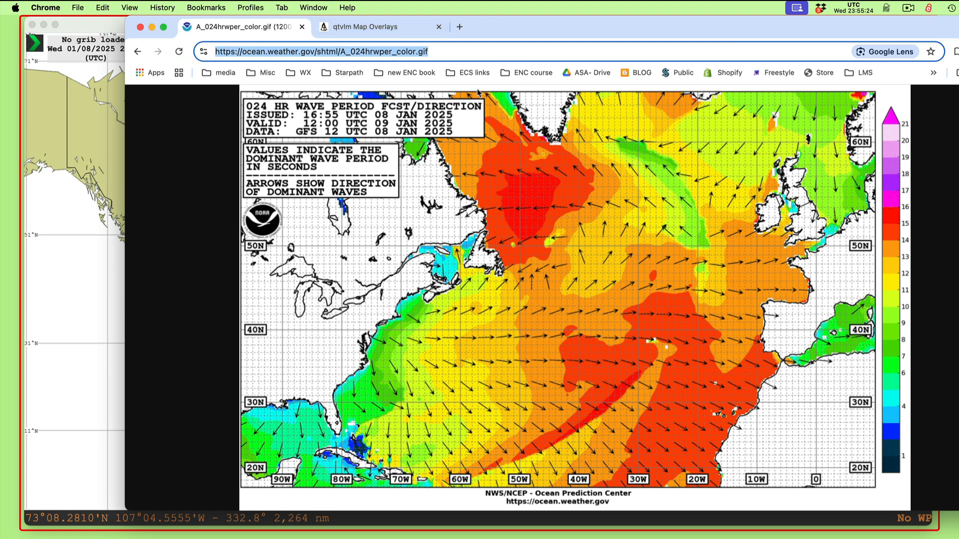
{"action": "left_click", "coordinate": [483, 73]}
{"action": "left_click", "coordinate": [501, 28]}
{"action": "left_click_drag", "start_coordinate": [498, 17], "coordinate": [523, 59]}
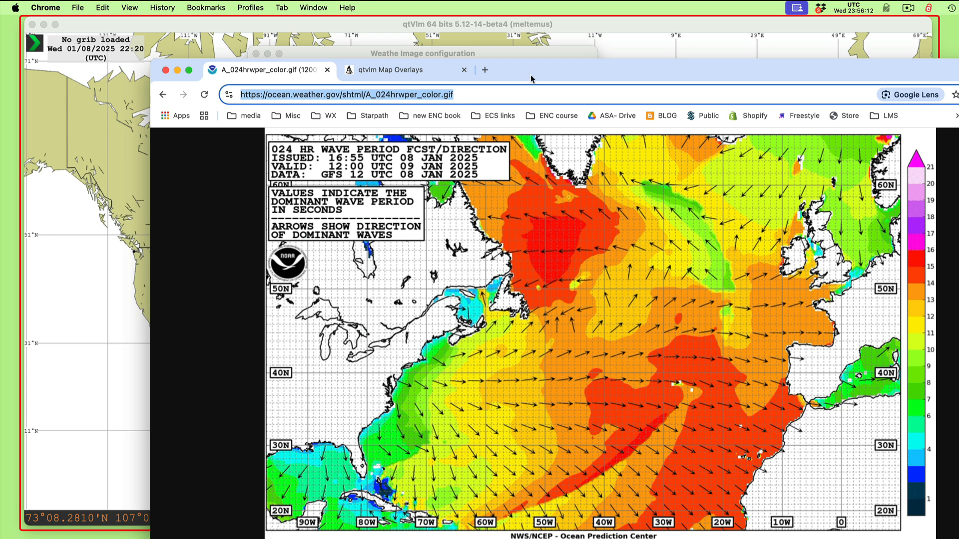
{"action": "left_click_drag", "start_coordinate": [531, 72], "coordinate": [923, 146]}
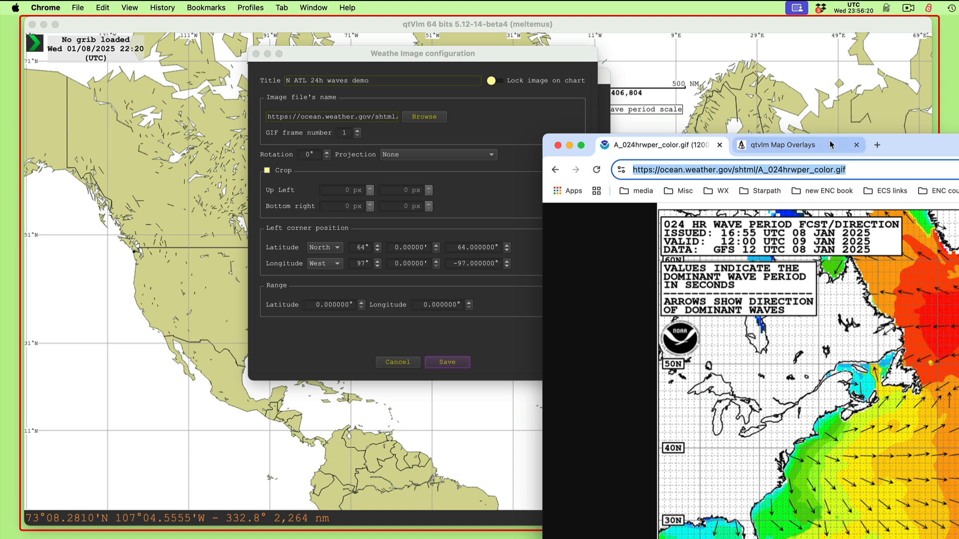
{"action": "left_click_drag", "start_coordinate": [896, 134], "coordinate": [822, 74]}
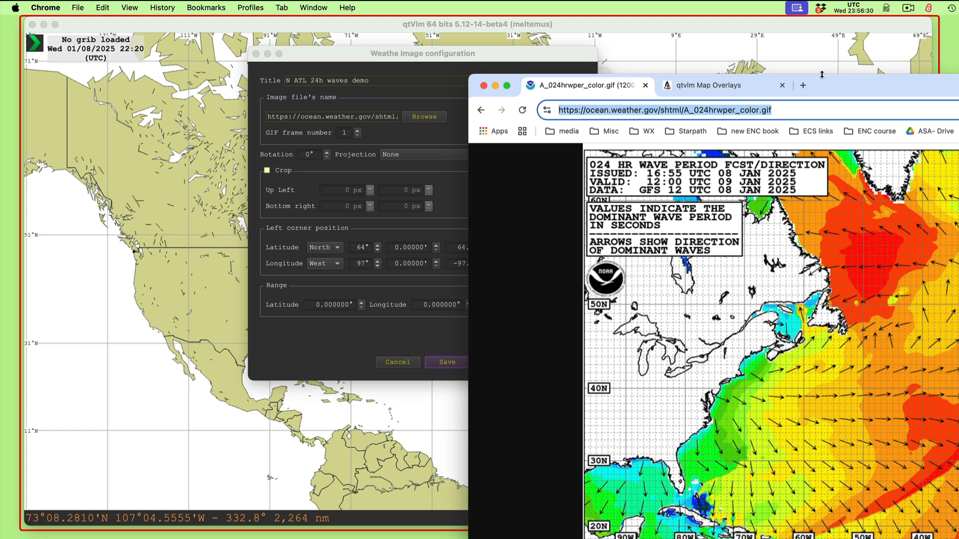
{"action": "left_click", "coordinate": [316, 306]}
{"action": "double_click", "coordinate": [318, 306]}
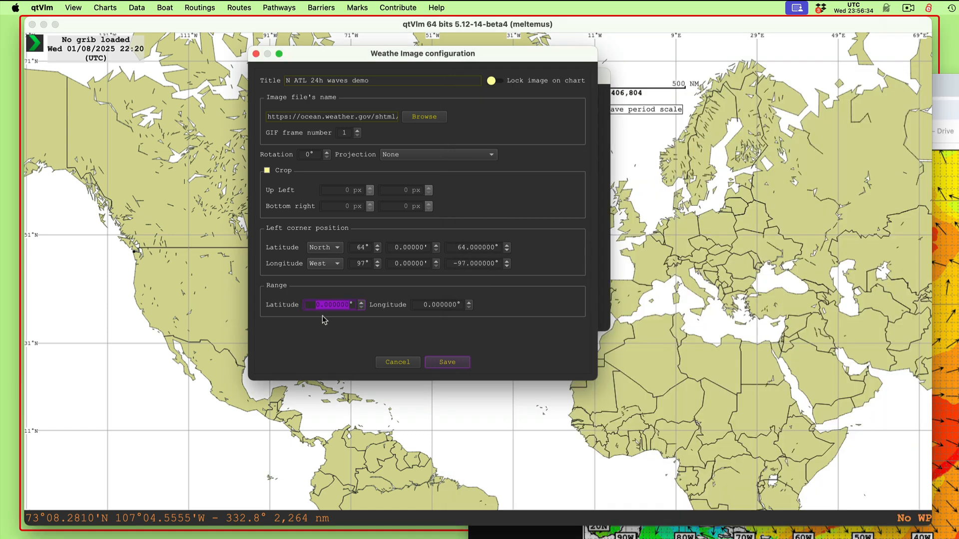
{"action": "type", "text": "49."}
Step: Enter the image's longitude range based on the chart's east-west extent and save the weather image configuration
{"action": "double_click", "coordinate": [436, 305]}
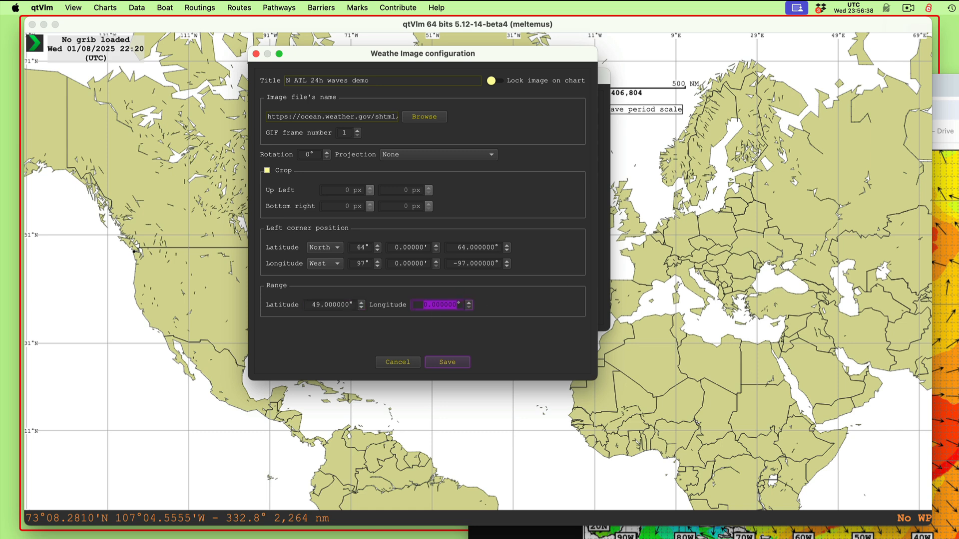
{"action": "left_click_drag", "start_coordinate": [951, 85], "coordinate": [681, 8]}
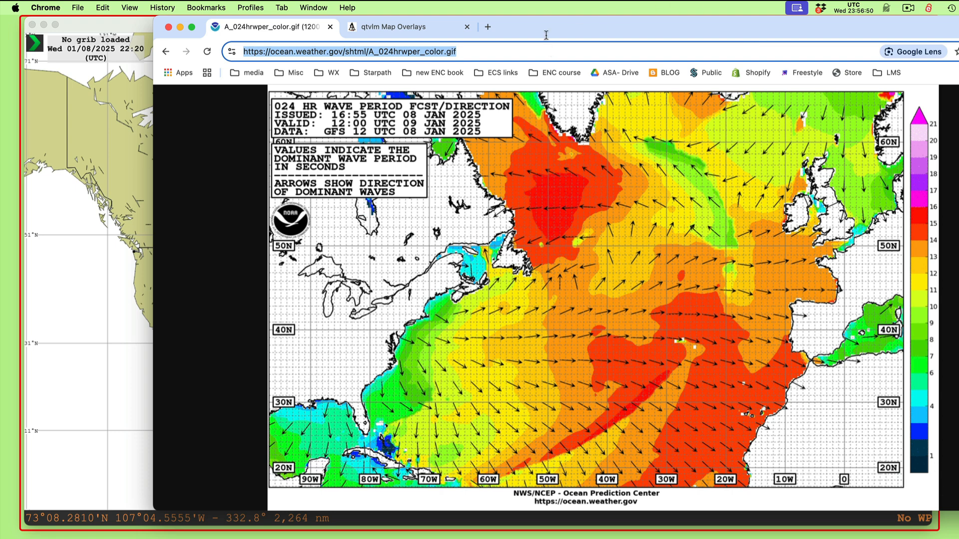
{"action": "left_click_drag", "start_coordinate": [554, 27], "coordinate": [958, 143]}
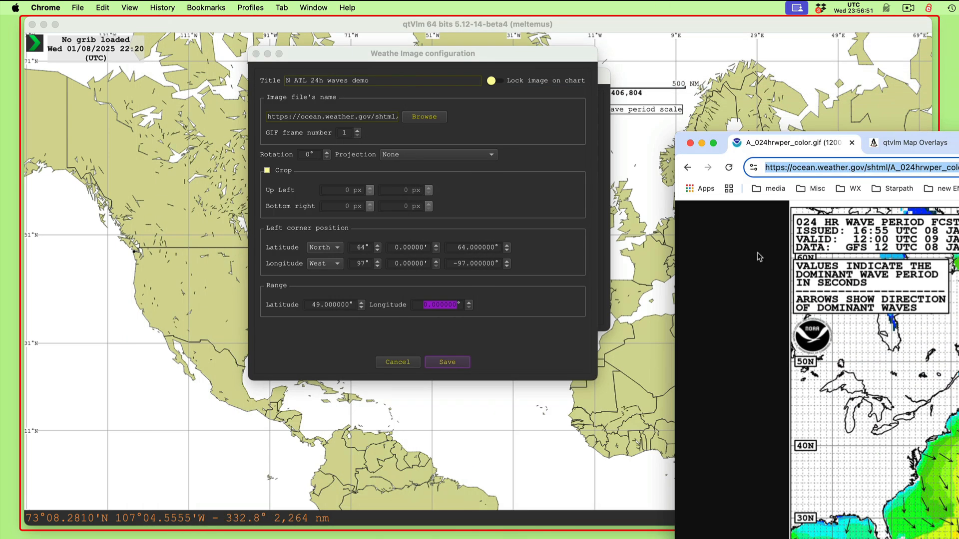
{"action": "left_click", "coordinate": [431, 309]}
{"action": "left_click", "coordinate": [422, 310]}
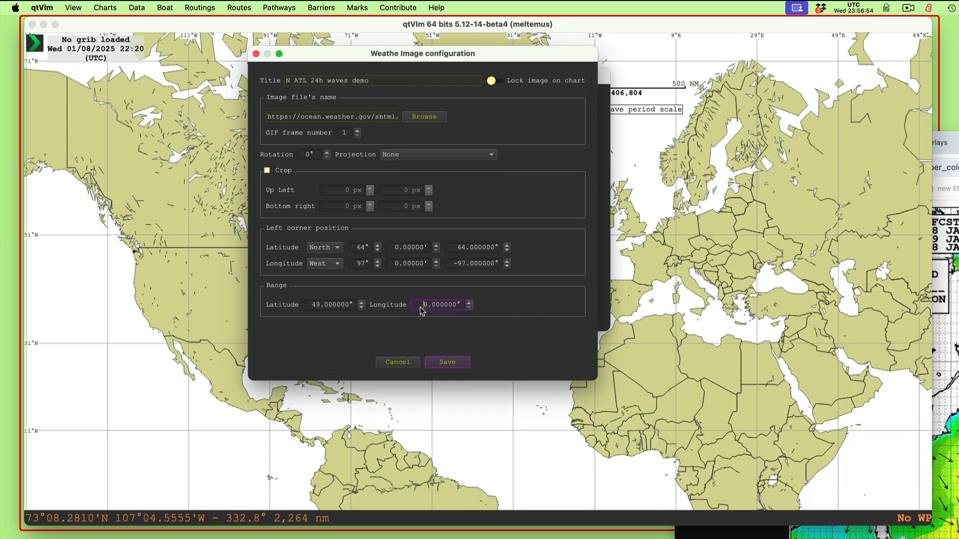
{"action": "left_click_drag", "start_coordinate": [423, 308], "coordinate": [429, 309]}
{"action": "left_click", "coordinate": [448, 368]}
{"action": "left_click", "coordinate": [451, 363]}
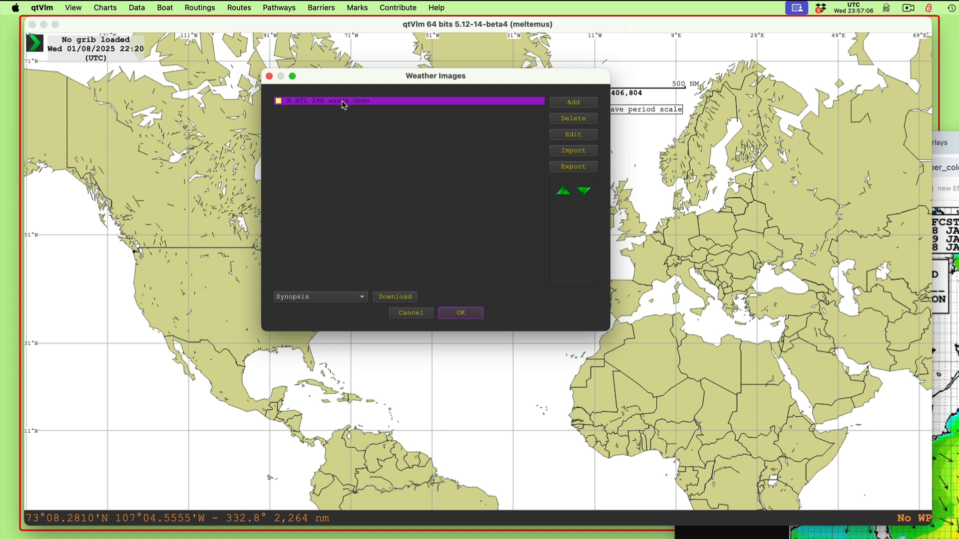
Step: Enable the N ATL 24h waves demo image in the weather images list and confirm to display it on the chart
{"action": "left_click", "coordinate": [354, 101]}
{"action": "left_click", "coordinate": [278, 101]}
{"action": "left_click", "coordinate": [460, 313]}
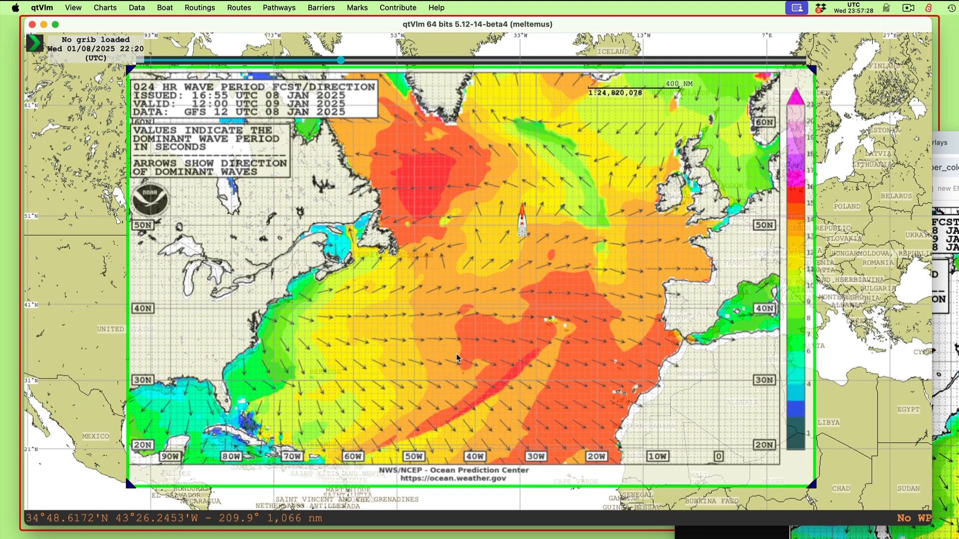
Step: Increase the weather image overlay's transparency so the base chart's coastlines can be compared with it
{"action": "left_click_drag", "start_coordinate": [823, 351], "coordinate": [881, 408]}
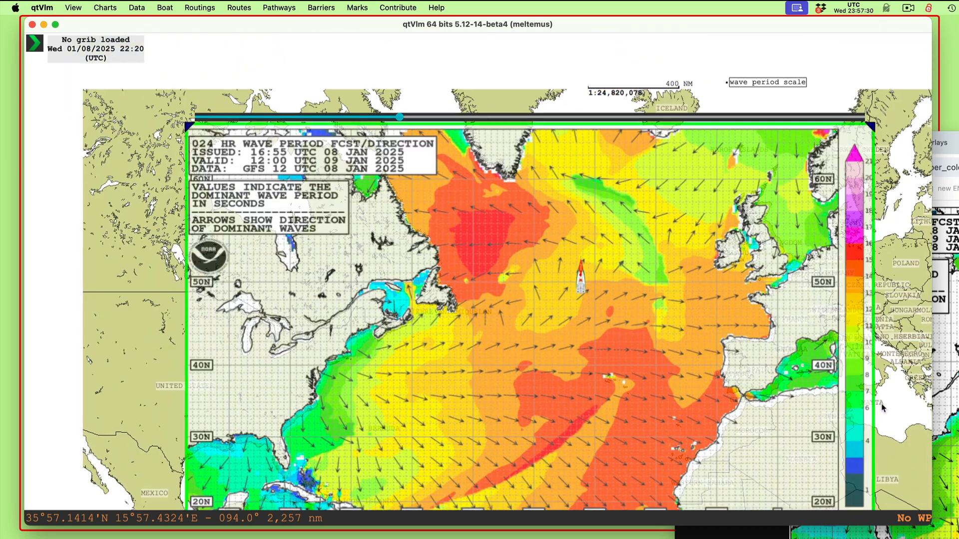
{"action": "scroll", "coordinate": [475, 262], "scroll_direction": "up", "scroll_amount": 1}
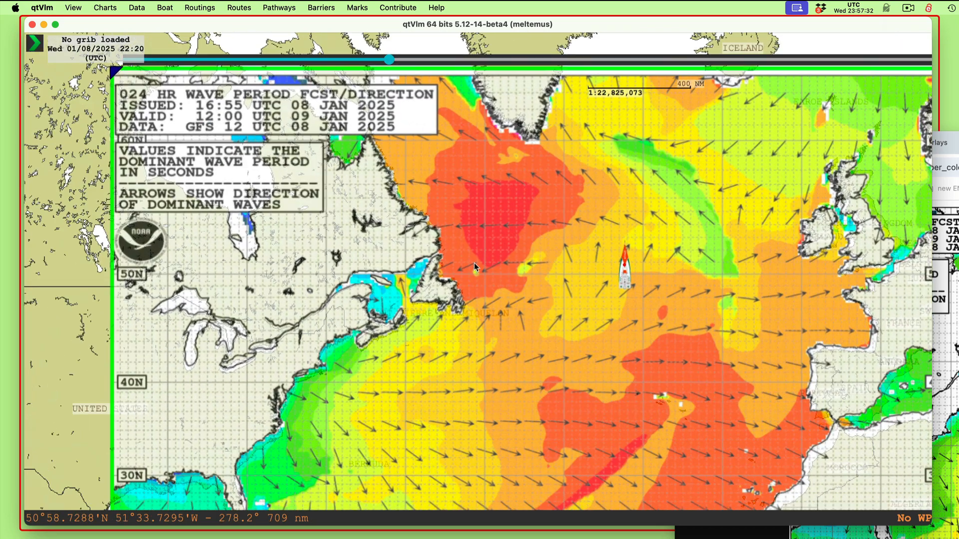
{"action": "scroll", "coordinate": [474, 263], "scroll_direction": "up", "scroll_amount": 2}
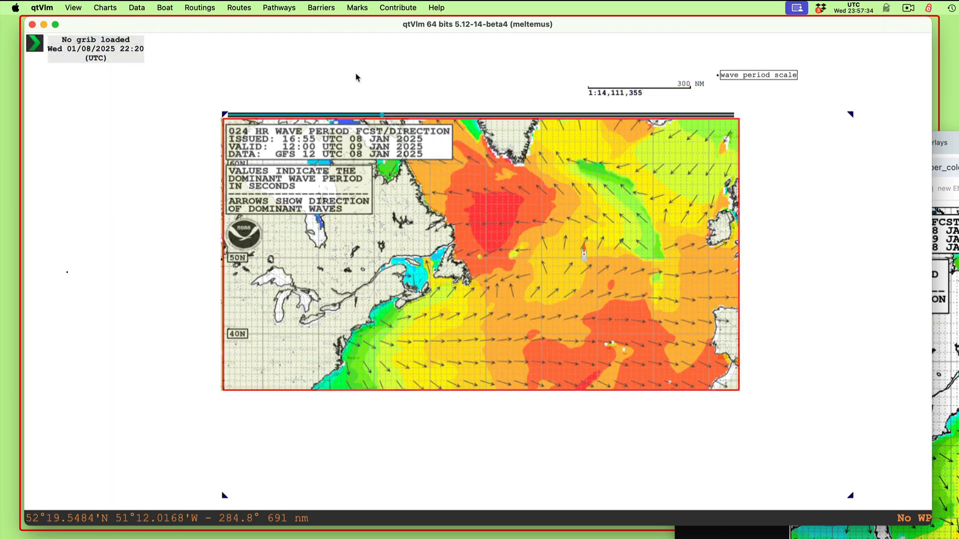
{"action": "scroll", "coordinate": [366, 114], "scroll_direction": "down", "scroll_amount": 2}
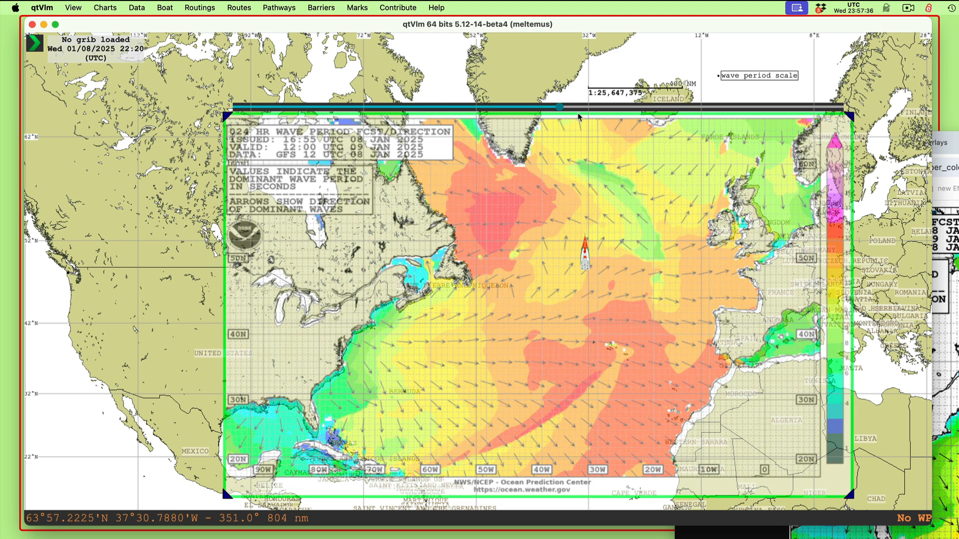
{"action": "left_click_drag", "start_coordinate": [578, 117], "coordinate": [598, 113]}
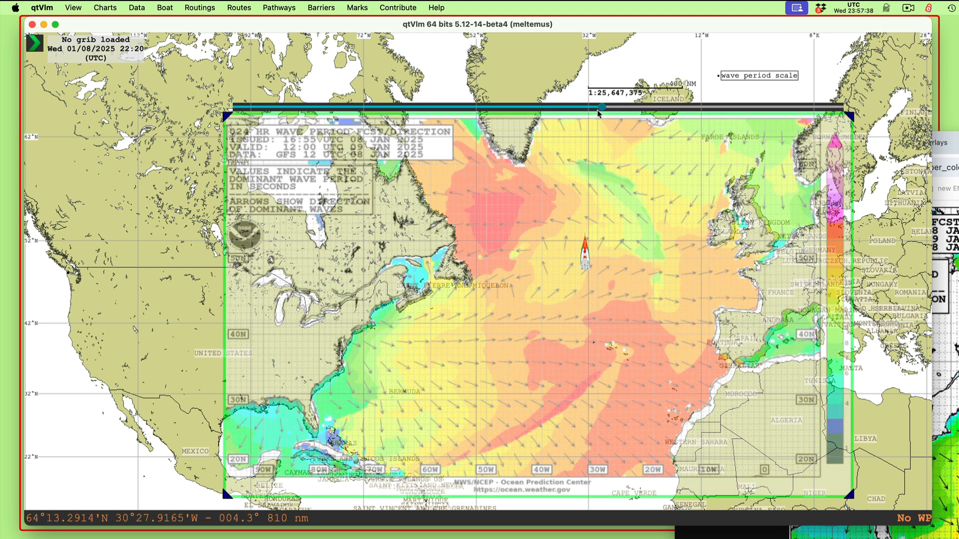
Step: Adjust the overlay's southwest and southeast corners, stretching it slightly south to match the base chart's coastlines
{"action": "left_click_drag", "start_coordinate": [153, 369], "coordinate": [209, 156]}
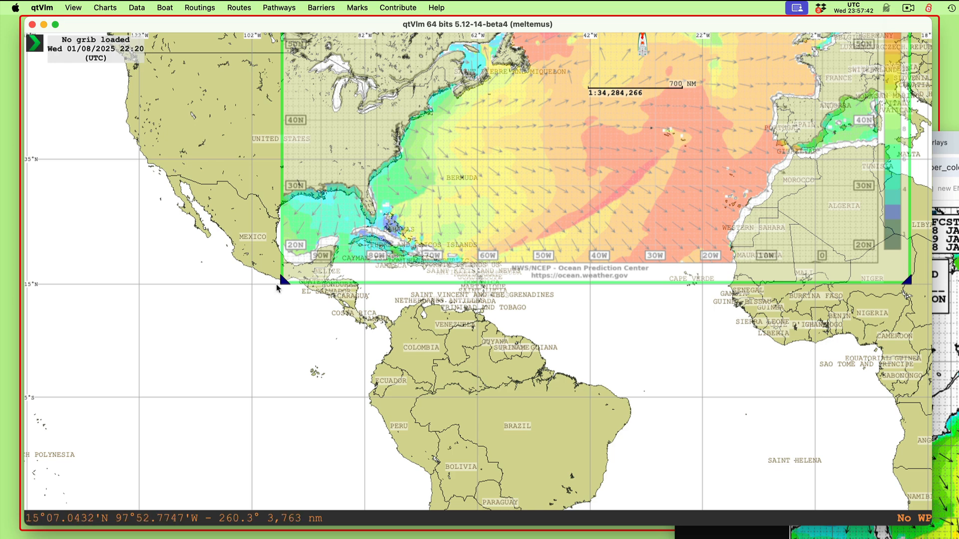
{"action": "left_click_drag", "start_coordinate": [282, 281], "coordinate": [281, 289]}
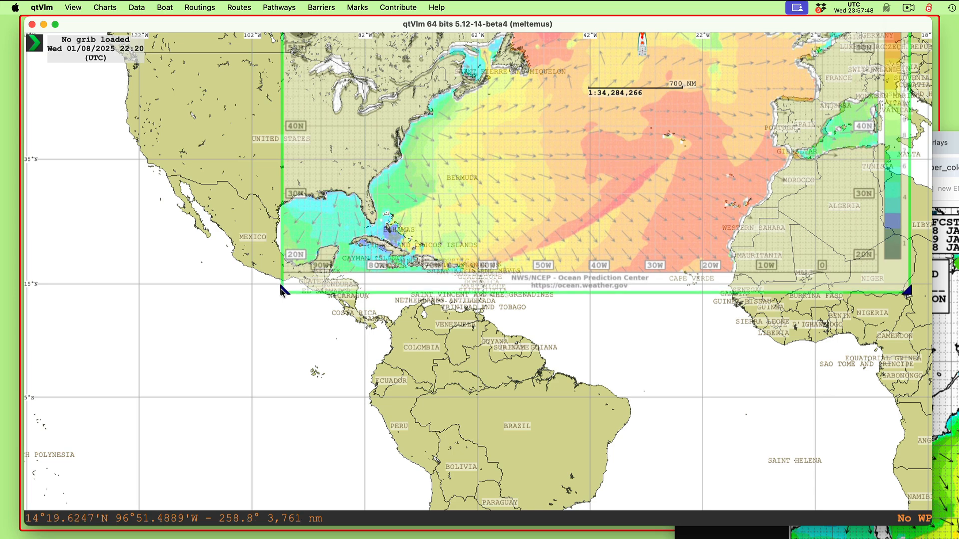
{"action": "left_click_drag", "start_coordinate": [743, 391], "coordinate": [527, 468]}
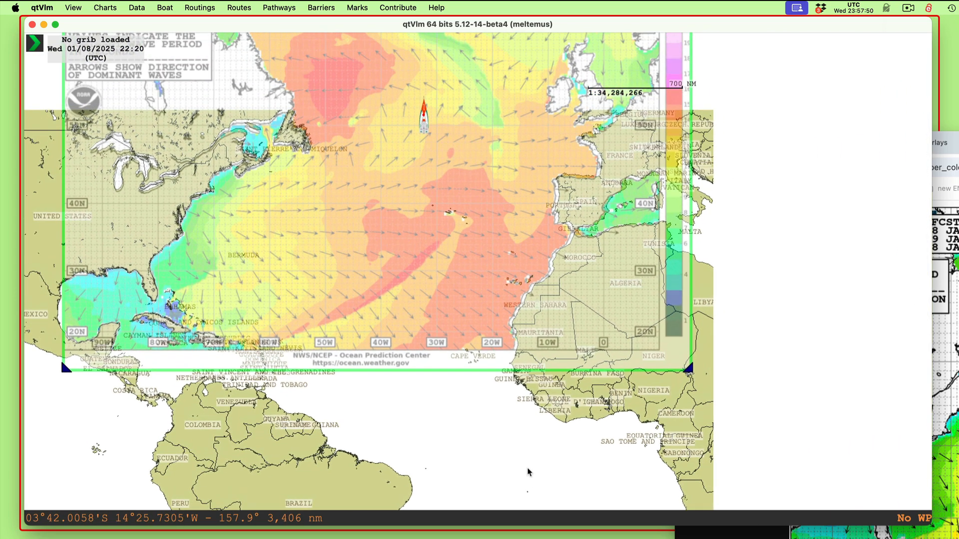
{"action": "left_click_drag", "start_coordinate": [692, 370], "coordinate": [698, 372]}
Step: Nudge the overlay's northeast corner slightly north and its southwest corner slightly southwest to refine the match with the base chart's coastlines
{"action": "left_click_drag", "start_coordinate": [788, 142], "coordinate": [809, 383]}
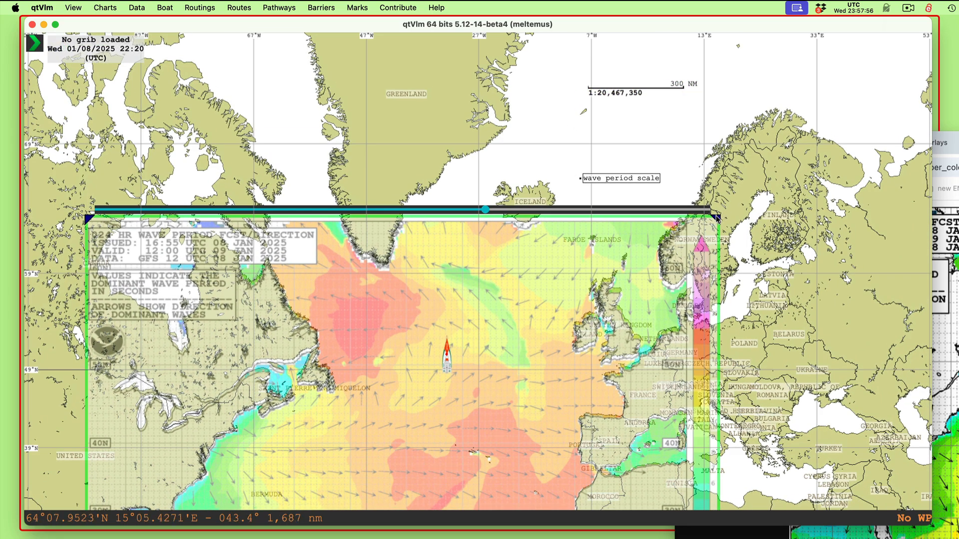
{"action": "left_click_drag", "start_coordinate": [716, 218], "coordinate": [716, 214]}
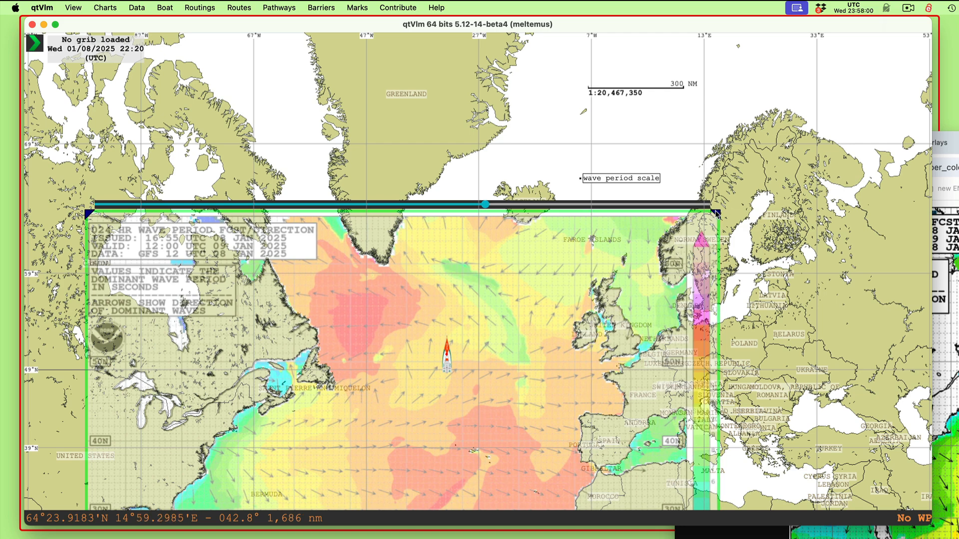
{"action": "left_click_drag", "start_coordinate": [269, 111], "coordinate": [559, 94]}
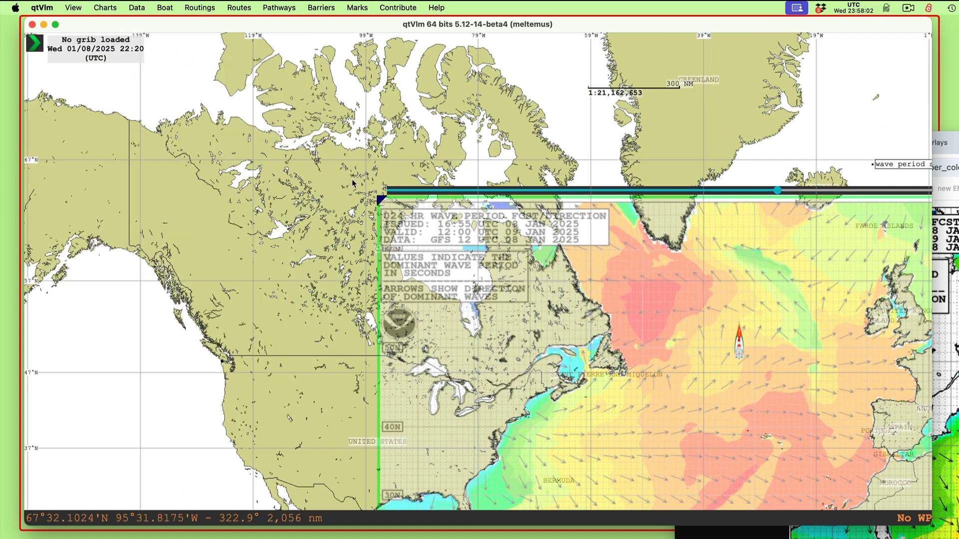
{"action": "left_click_drag", "start_coordinate": [268, 346], "coordinate": [262, 144]}
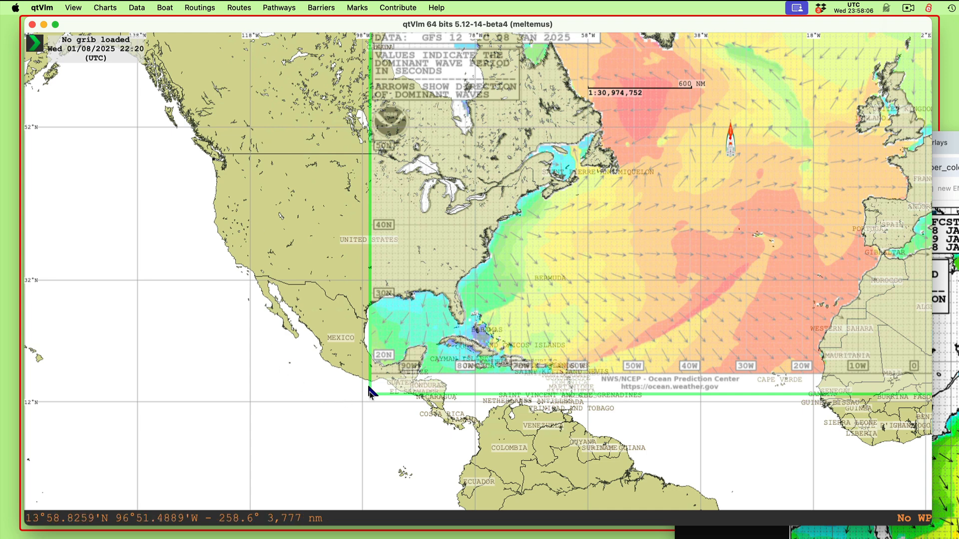
{"action": "left_click_drag", "start_coordinate": [369, 390], "coordinate": [368, 391]}
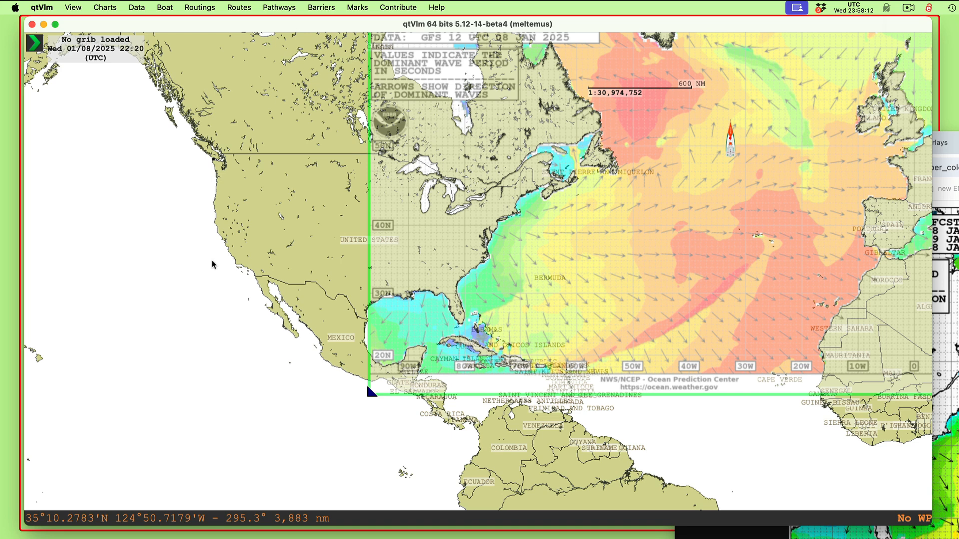
Step: Lock the N ATL 24h waves demo image on the chart and save its weather image configuration
{"action": "key", "text": "super+i"}
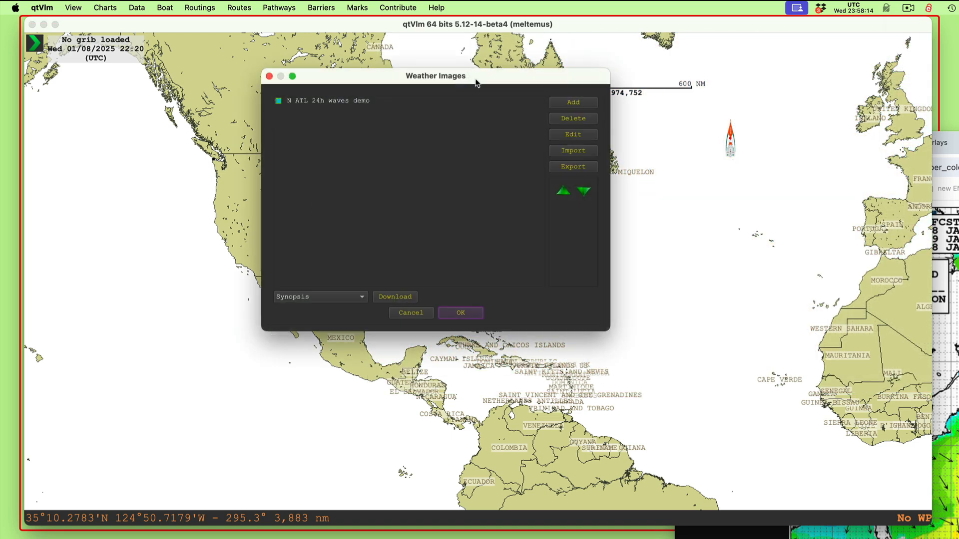
{"action": "left_click", "coordinate": [576, 136]}
{"action": "left_click", "coordinate": [390, 101]}
{"action": "left_click", "coordinate": [573, 136]}
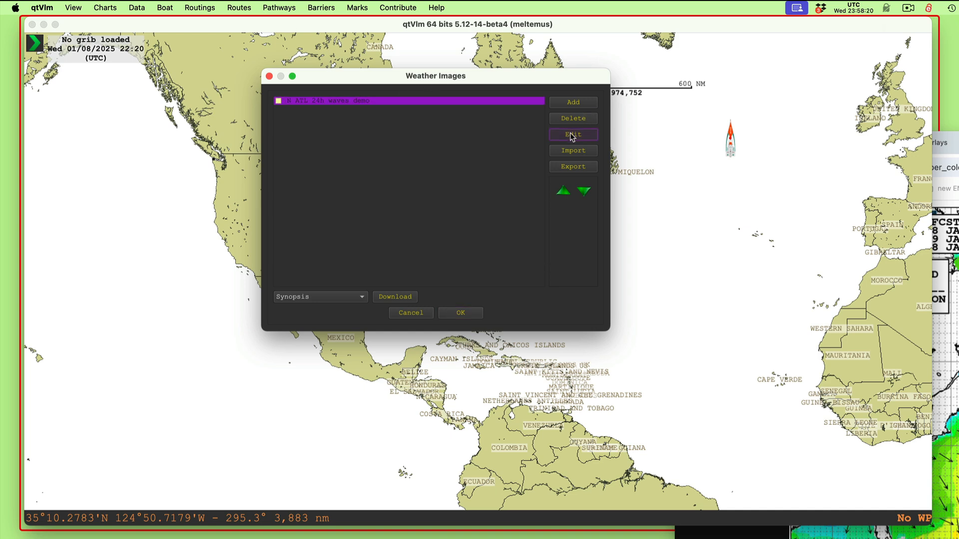
{"action": "left_click", "coordinate": [517, 83]}
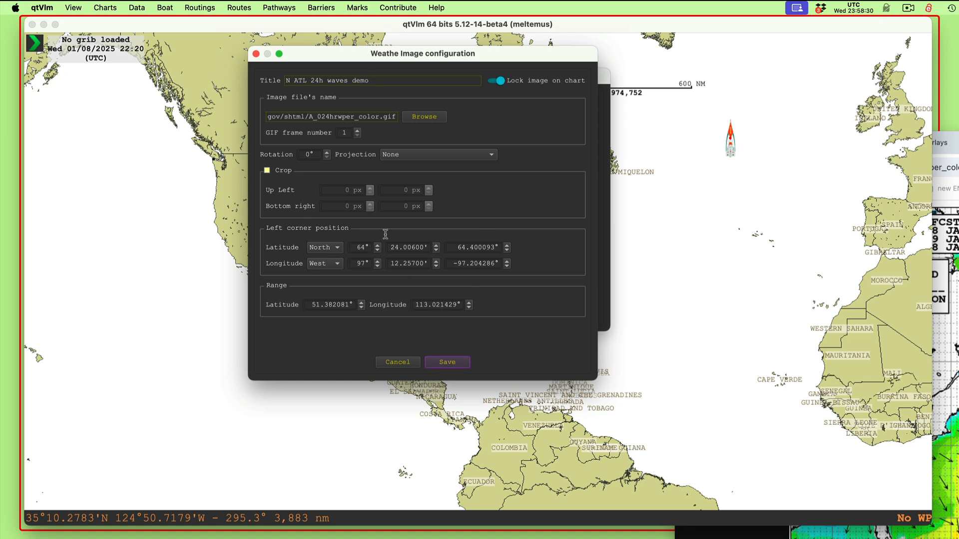
{"action": "left_click", "coordinate": [446, 363]}
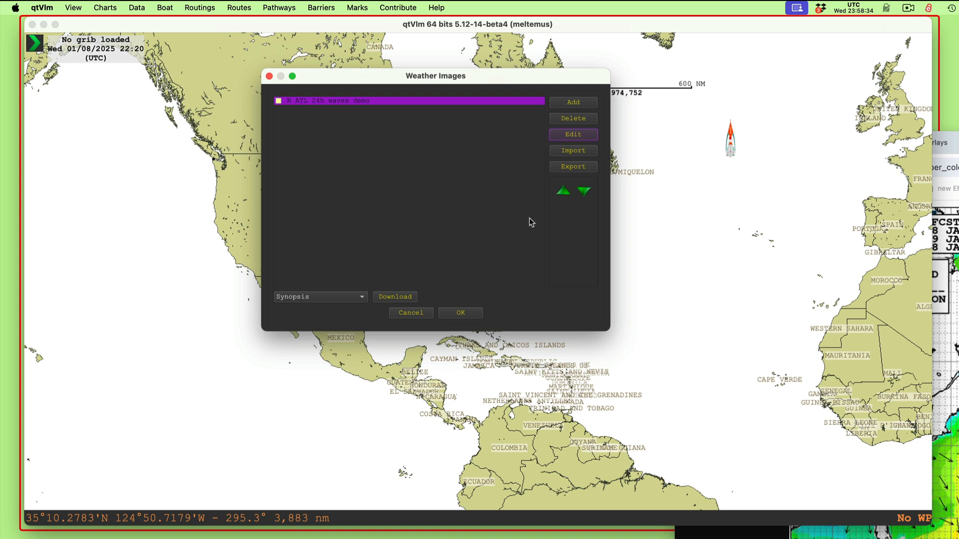
Step: Export the weather image parameters as N ATL 24h waves demo.qwx to the receivedImages folder, and delete the image from the list
{"action": "left_click", "coordinate": [574, 167]}
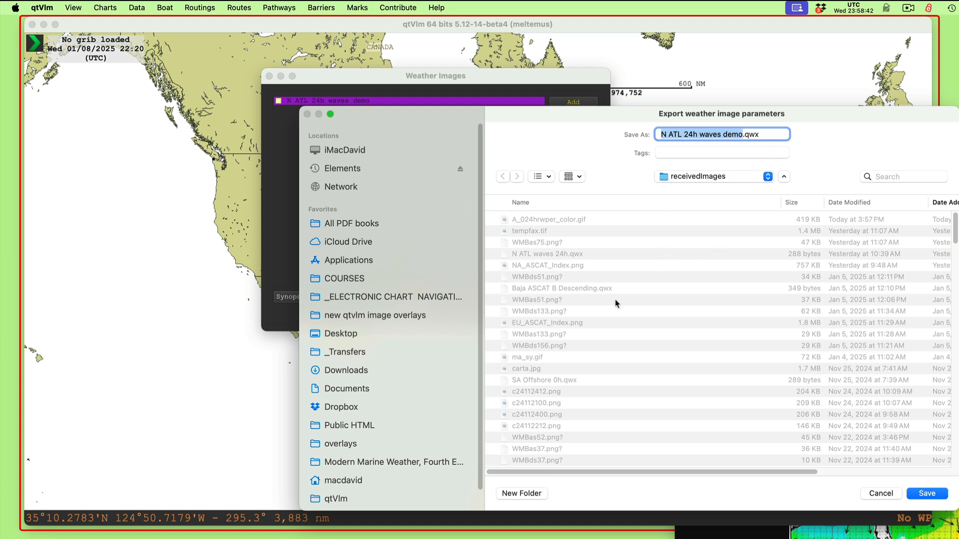
{"action": "left_click", "coordinate": [930, 495]}
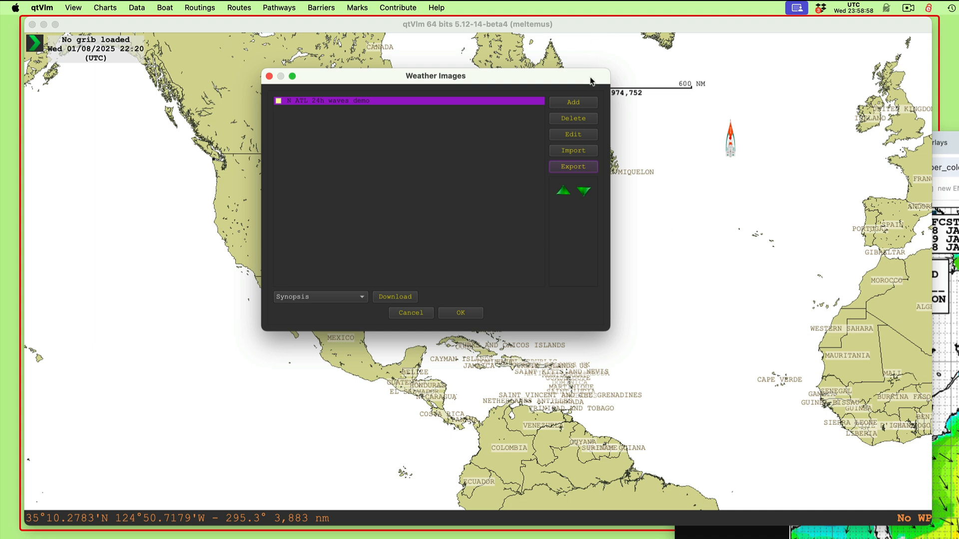
{"action": "left_click", "coordinate": [576, 121]}
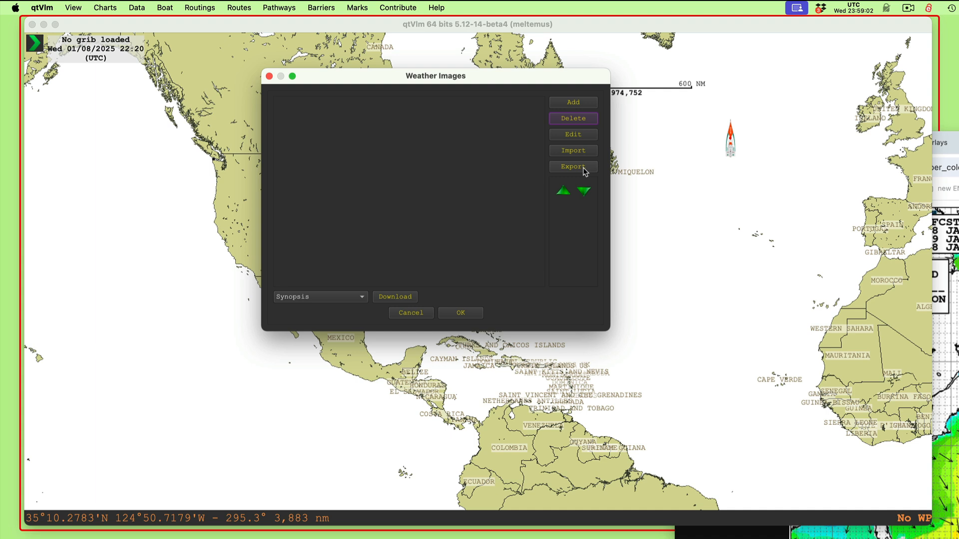
Step: Add a new weather image configuration and import N ATL 24h waves demo.qwx into it
{"action": "left_click", "coordinate": [572, 152]}
{"action": "left_click", "coordinate": [572, 104]}
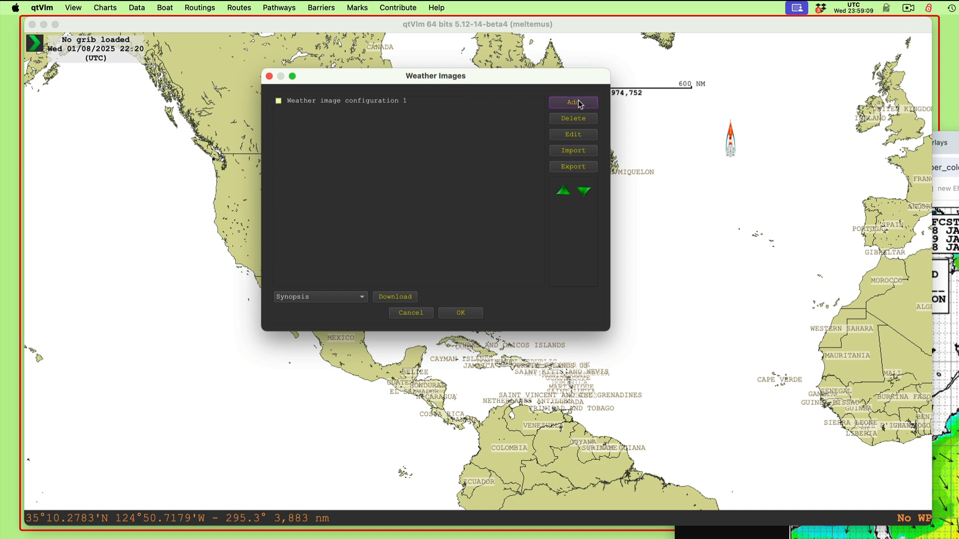
{"action": "left_click", "coordinate": [395, 102]}
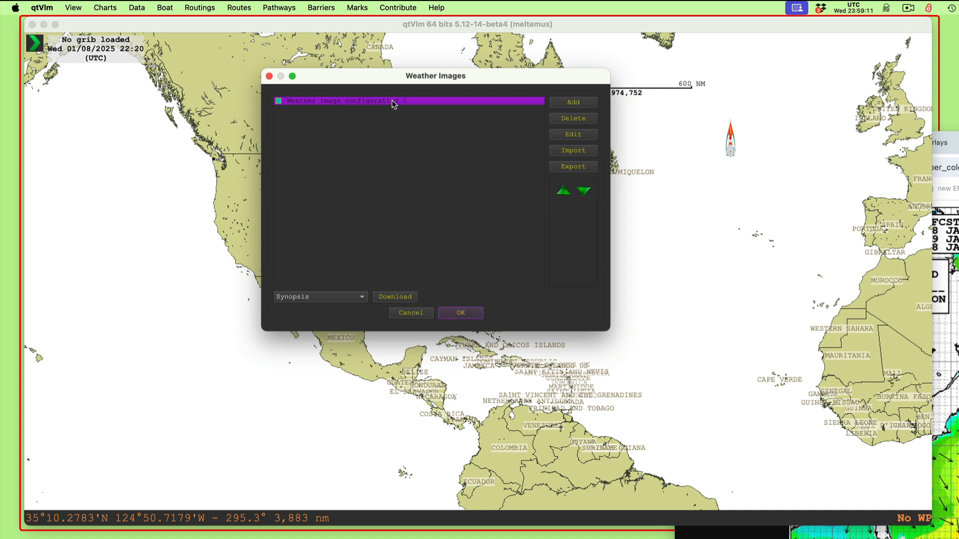
{"action": "left_click", "coordinate": [583, 152]}
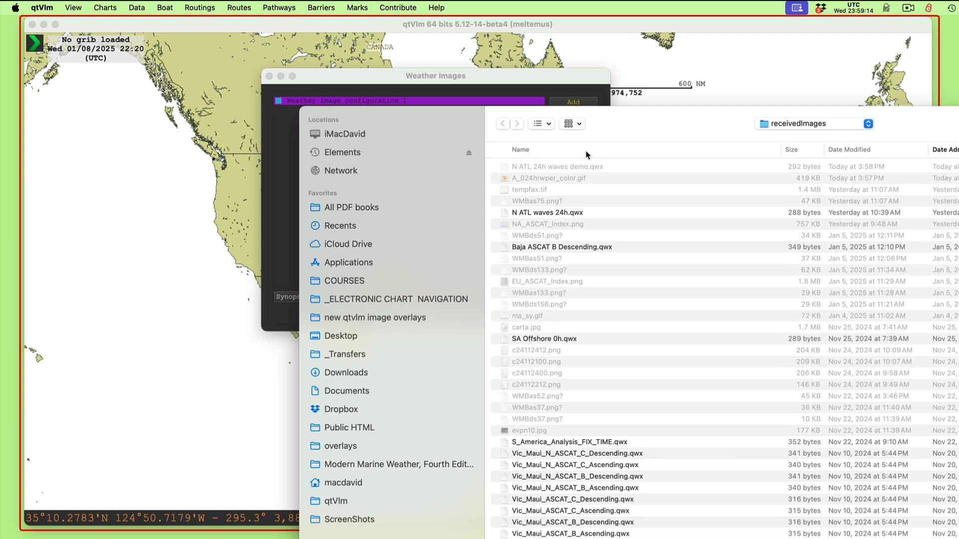
{"action": "left_click", "coordinate": [580, 168]}
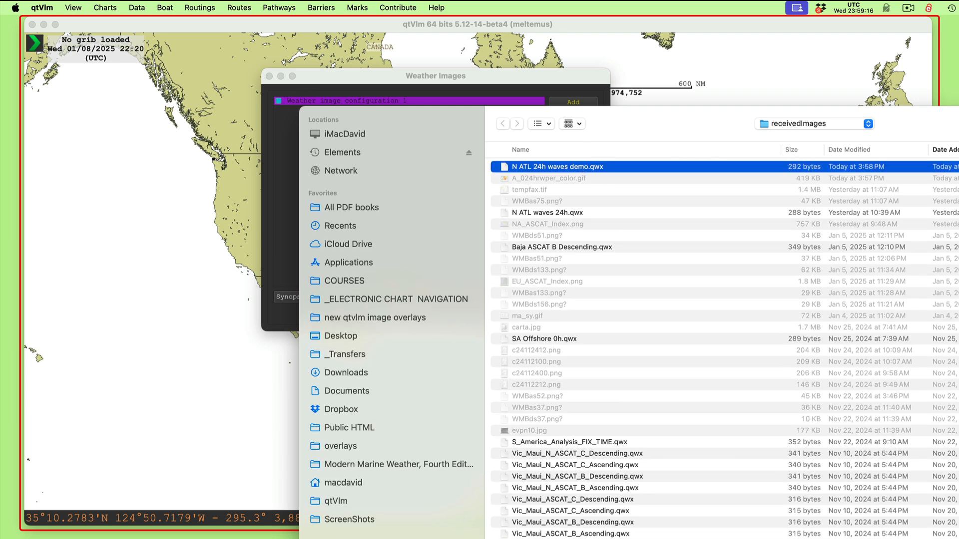
{"action": "key", "text": "Return"}
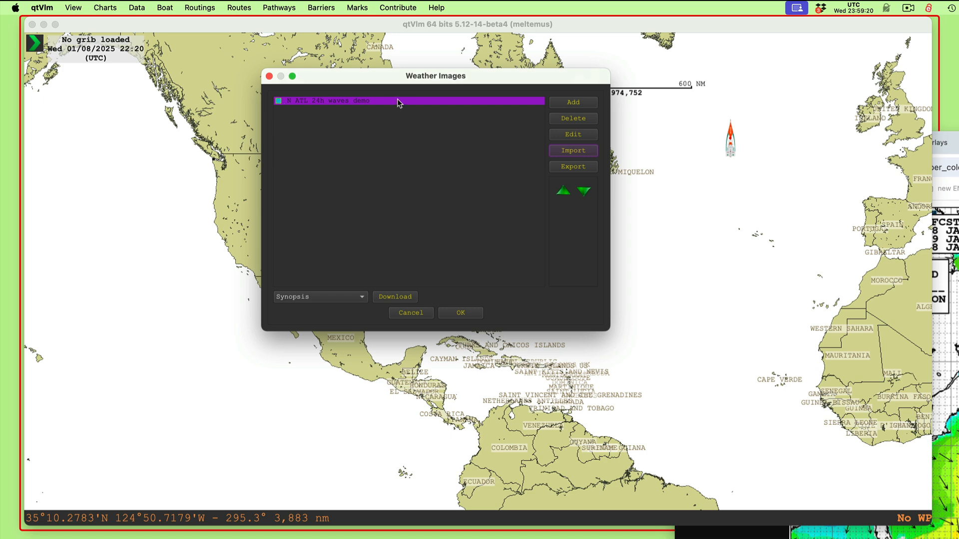
Step: Display the imported wave period overlay on the chart and reduce its transparency so its colors show strongly
{"action": "left_click", "coordinate": [461, 314]}
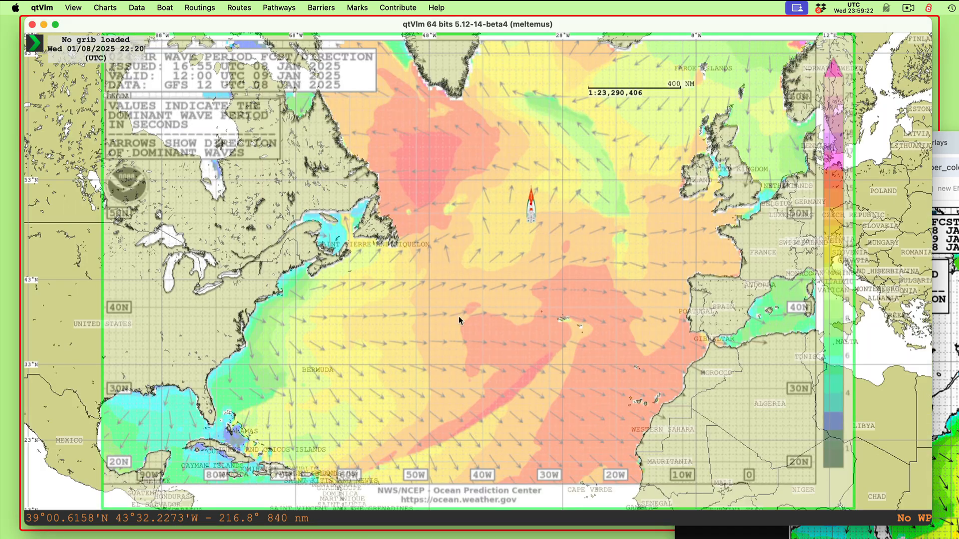
{"action": "scroll", "coordinate": [496, 315], "scroll_direction": "down", "scroll_amount": 2}
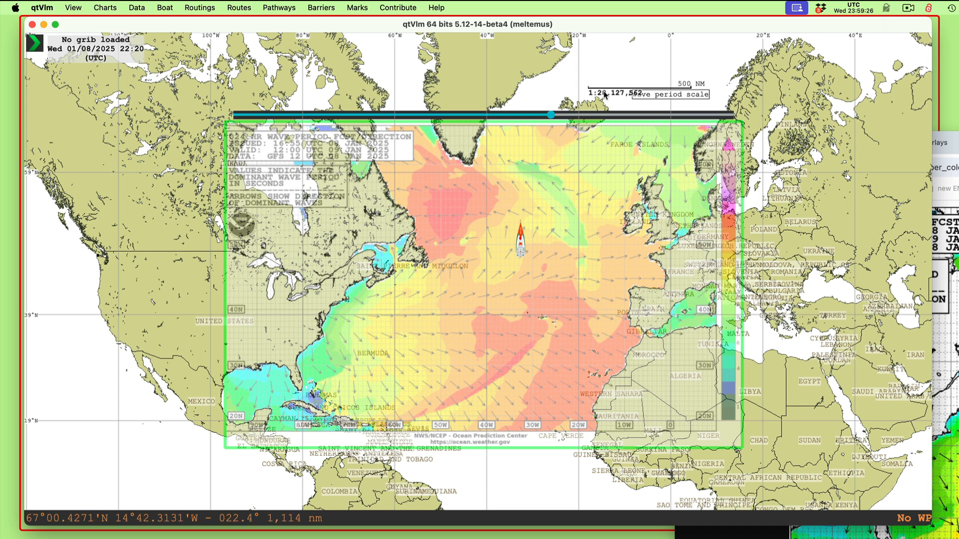
{"action": "left_click_drag", "start_coordinate": [551, 115], "coordinate": [323, 122]}
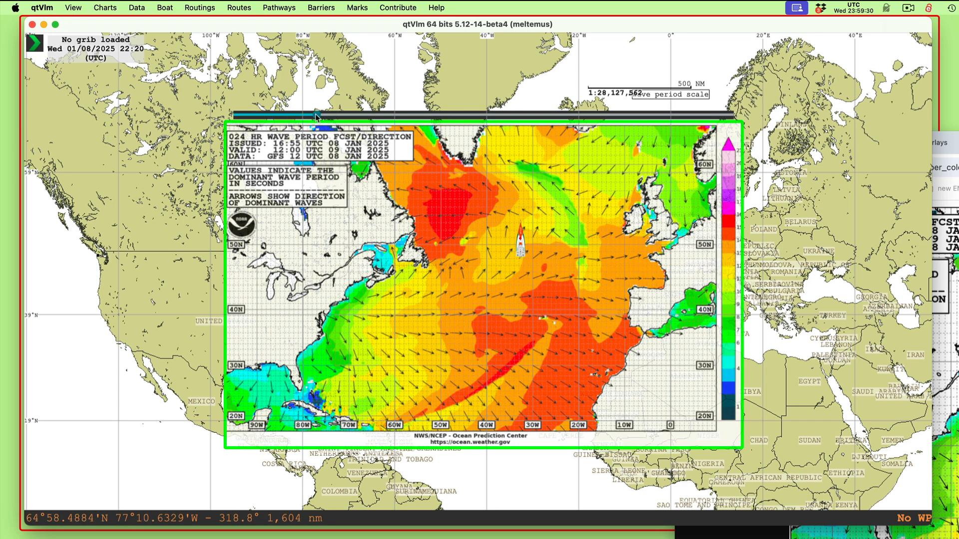
Step: Examine the overlay across the North Atlantic, checking its coastlines, wave period colors and fit with the surrounding base chart
{"action": "scroll", "coordinate": [535, 338], "scroll_direction": "up", "scroll_amount": 4}
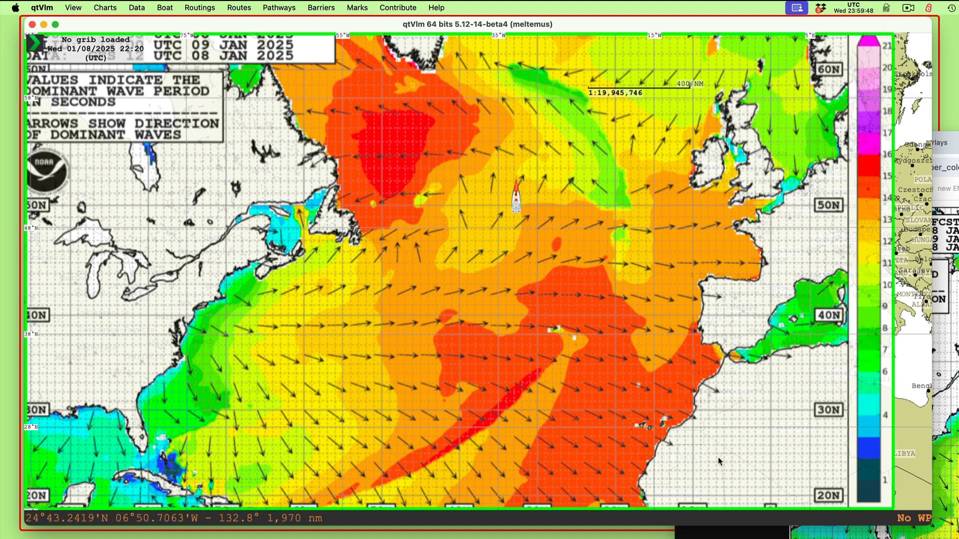
{"action": "scroll", "coordinate": [718, 457], "scroll_direction": "down", "scroll_amount": 3}
{"action": "scroll", "coordinate": [718, 456], "scroll_direction": "up", "scroll_amount": 3}
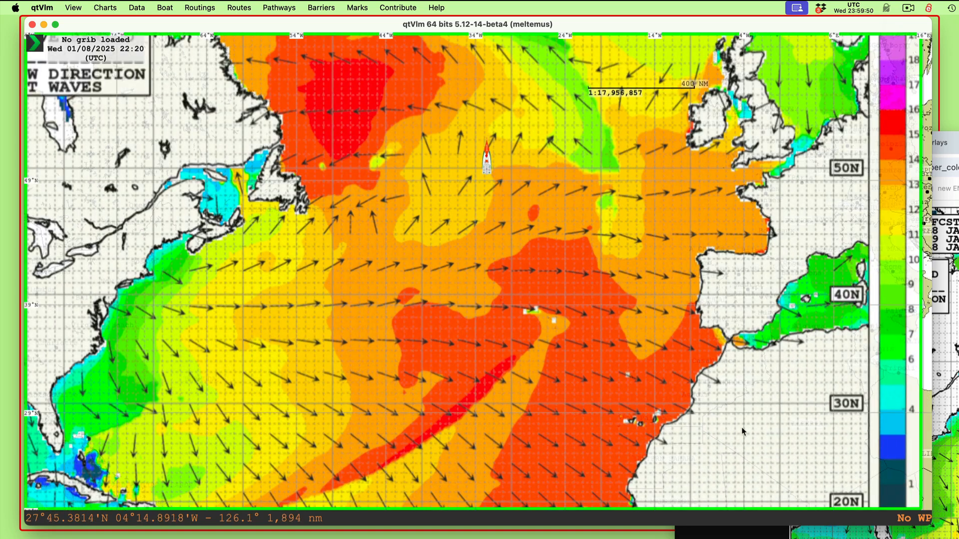
{"action": "left_click_drag", "start_coordinate": [743, 432], "coordinate": [739, 289]}
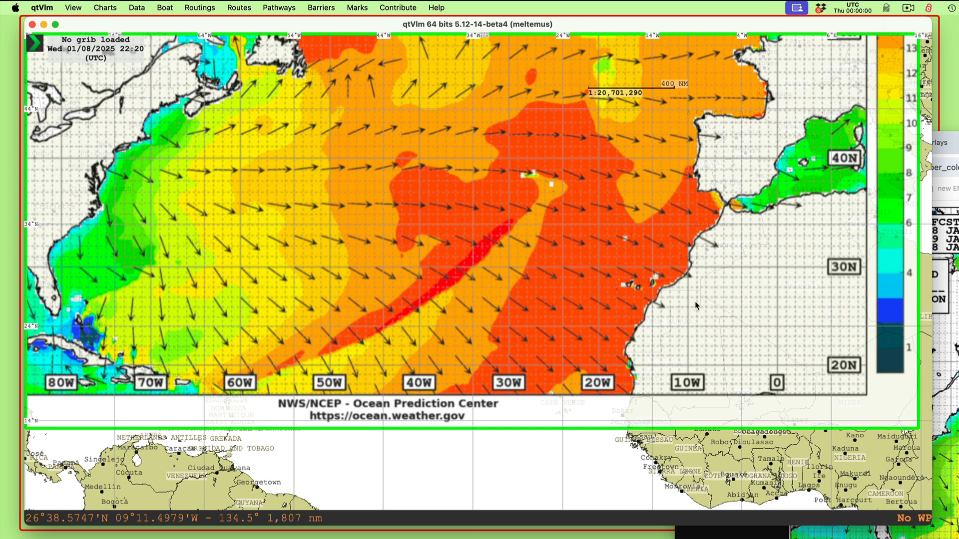
{"action": "scroll", "coordinate": [694, 301], "scroll_direction": "down", "scroll_amount": 2}
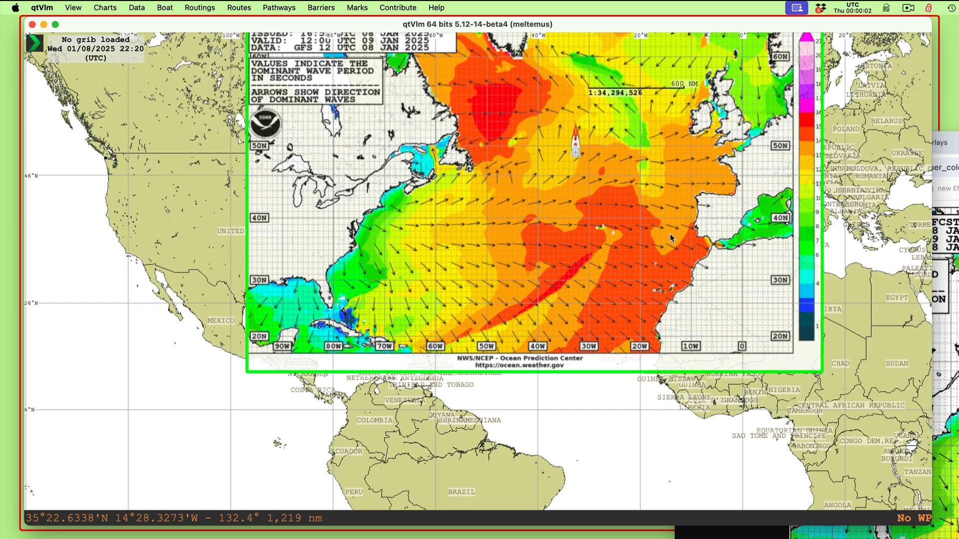
{"action": "left_click_drag", "start_coordinate": [550, 200], "coordinate": [587, 298]}
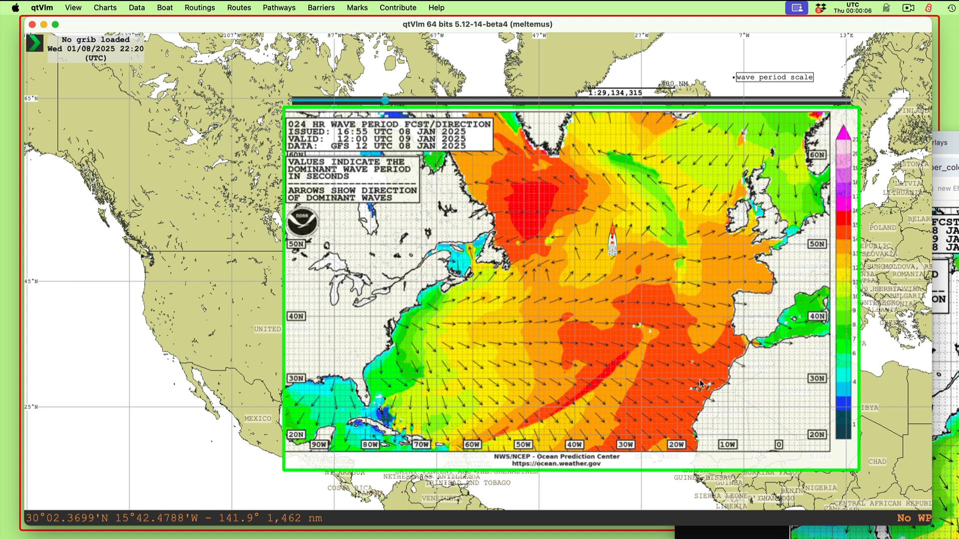
{"action": "left_click_drag", "start_coordinate": [650, 332], "coordinate": [564, 322]}
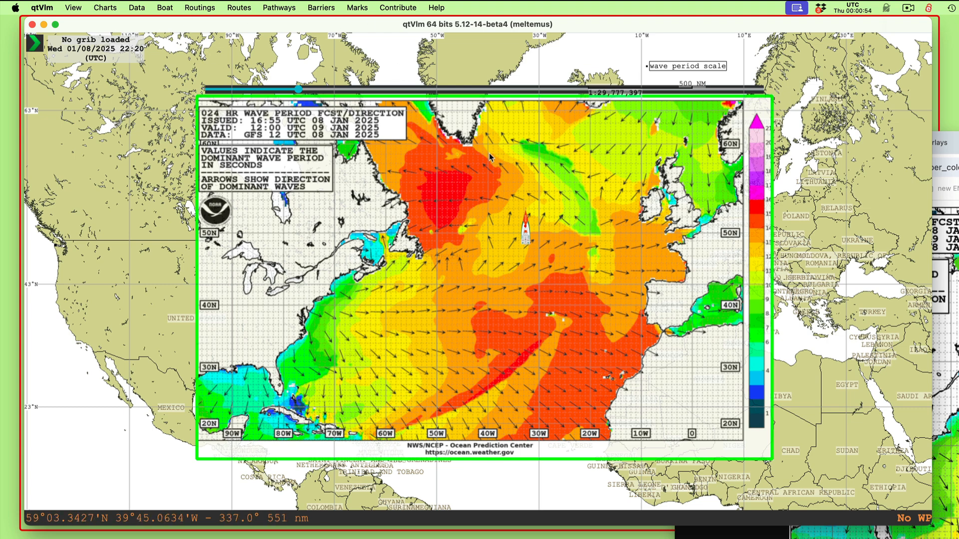
Step: Review the N ATL 24h waves demo image's configuration, including its source file, corner position and range, and close it without changes
{"action": "key", "text": "super+w"}
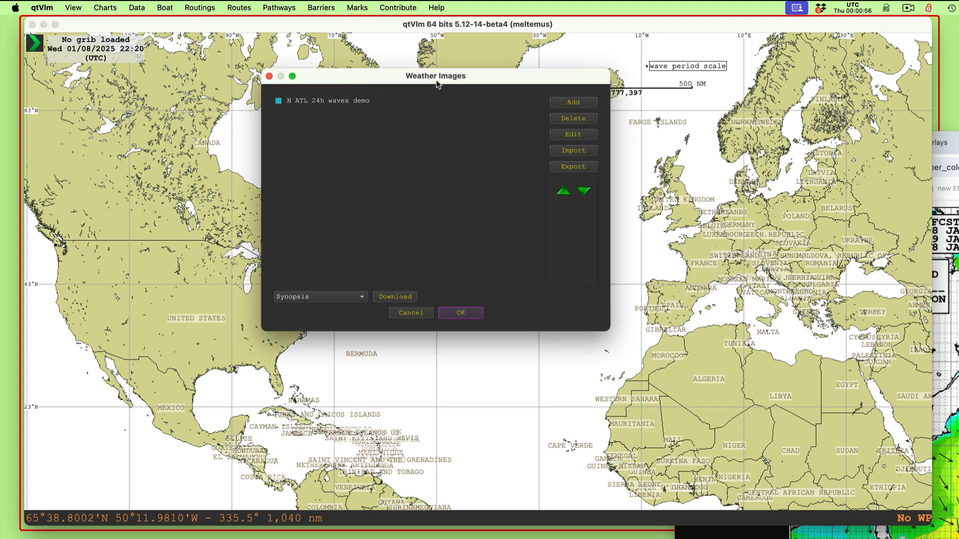
{"action": "left_click", "coordinate": [394, 103]}
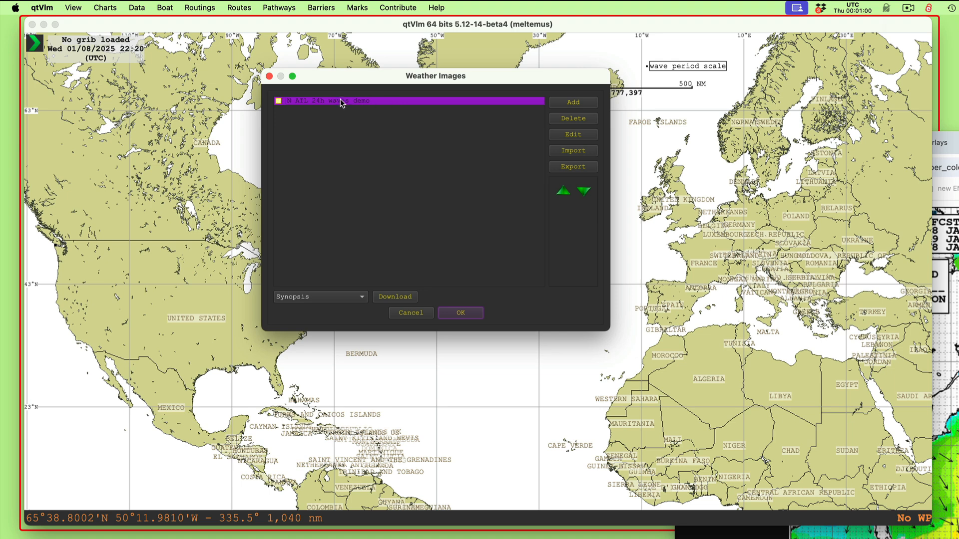
{"action": "left_click", "coordinate": [574, 136]}
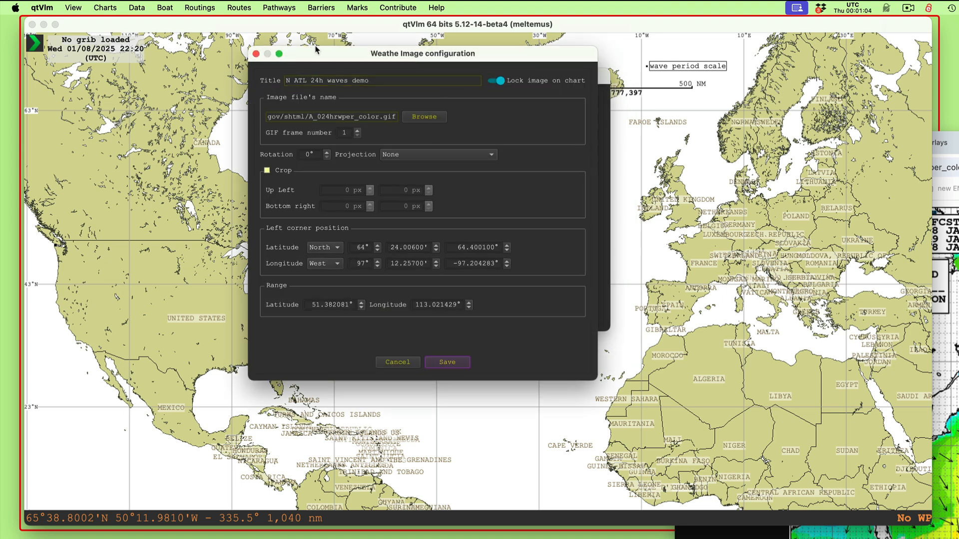
{"action": "left_click", "coordinate": [257, 54]}
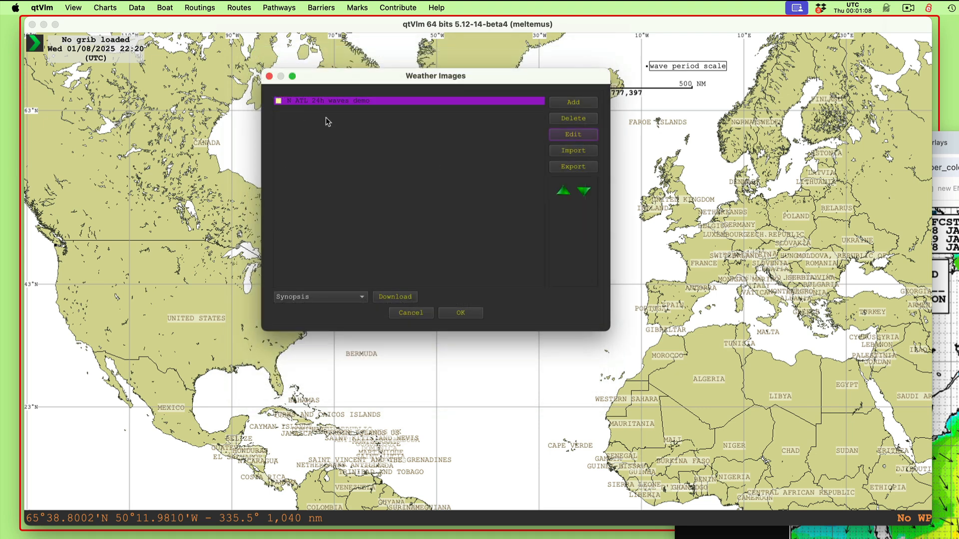
Step: Add a second weather image configuration and import N ATL 24h waves demo.qwx into it as a copy of the first
{"action": "left_click", "coordinate": [392, 103]}
{"action": "left_click", "coordinate": [573, 103]}
{"action": "left_click", "coordinate": [409, 110]}
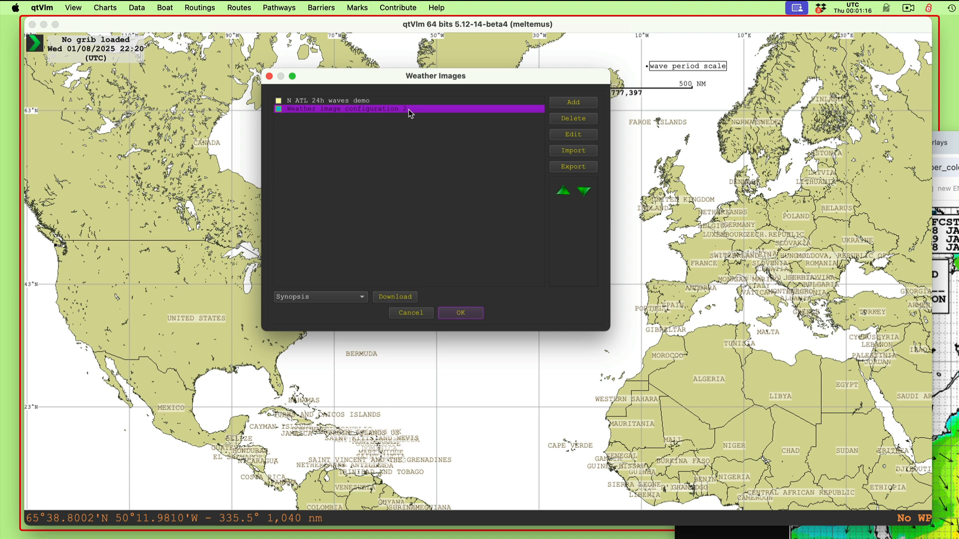
{"action": "left_click", "coordinate": [577, 151]}
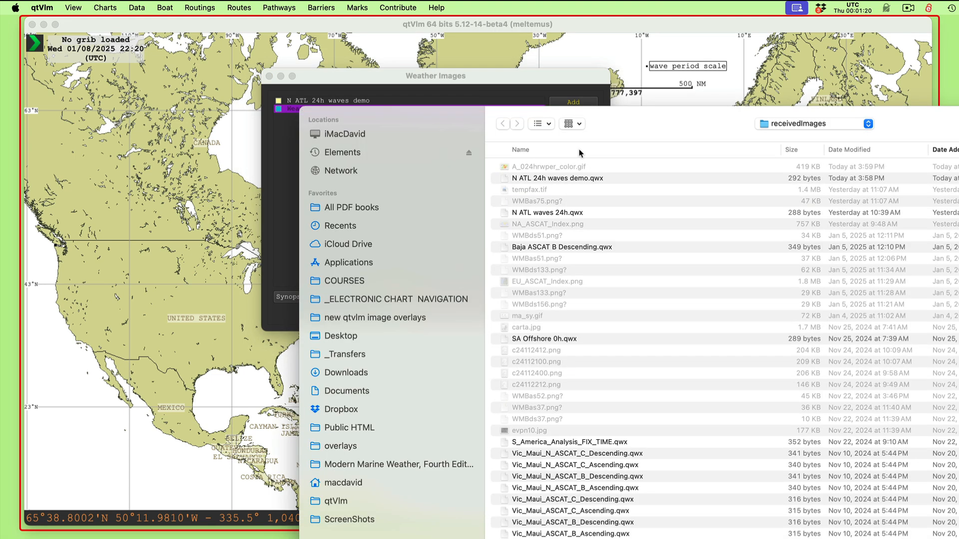
{"action": "left_click", "coordinate": [592, 179]}
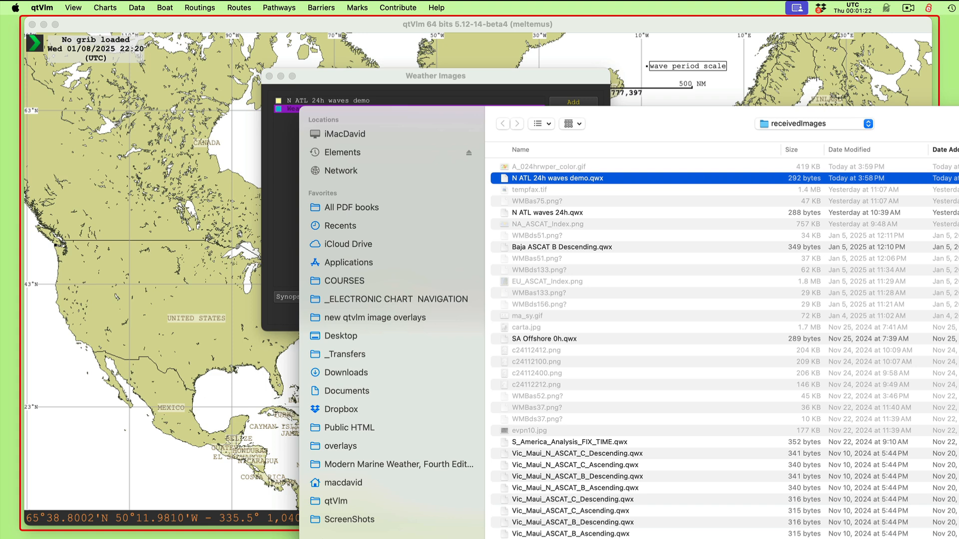
{"action": "key", "text": "Return"}
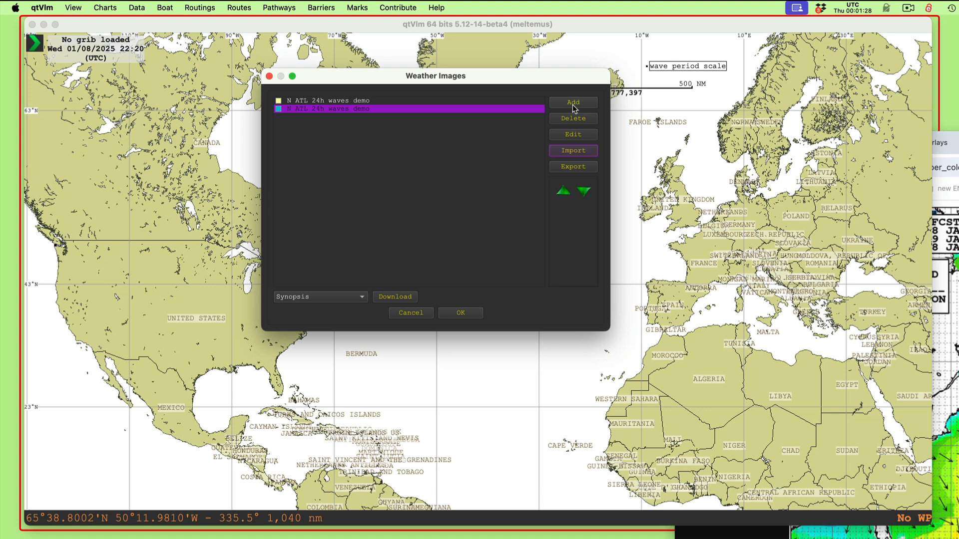
Step: Rename the second weather image as N ATL 24h waves cropped and export its parameters to N ATL 24h waves cropped.qwx in receivedImages
{"action": "left_click", "coordinate": [572, 135]}
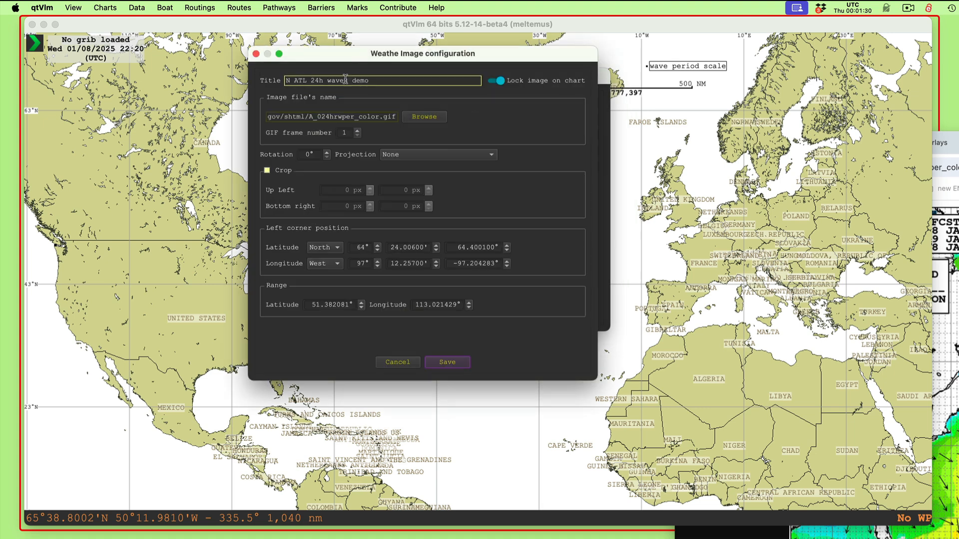
{"action": "left_click_drag", "start_coordinate": [348, 81], "coordinate": [379, 76]}
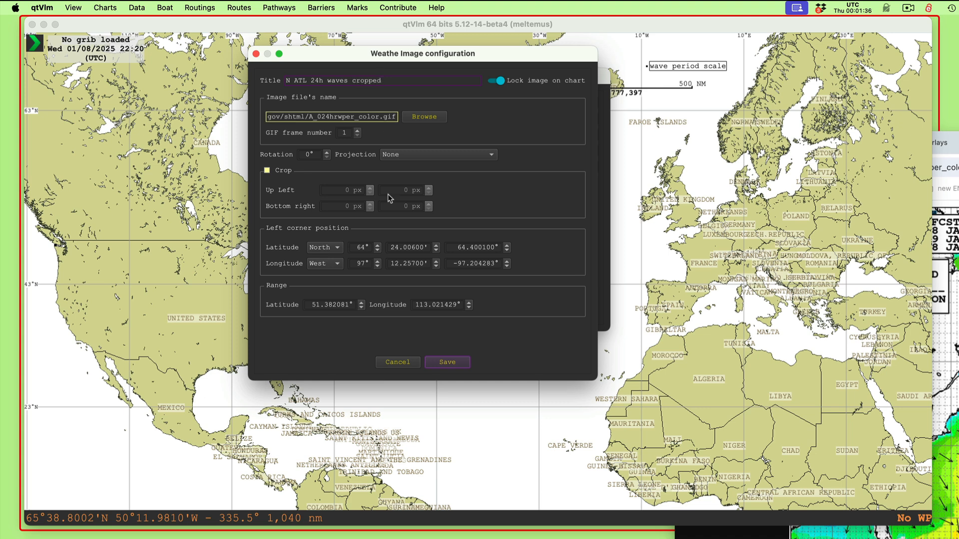
{"action": "left_click", "coordinate": [454, 367]}
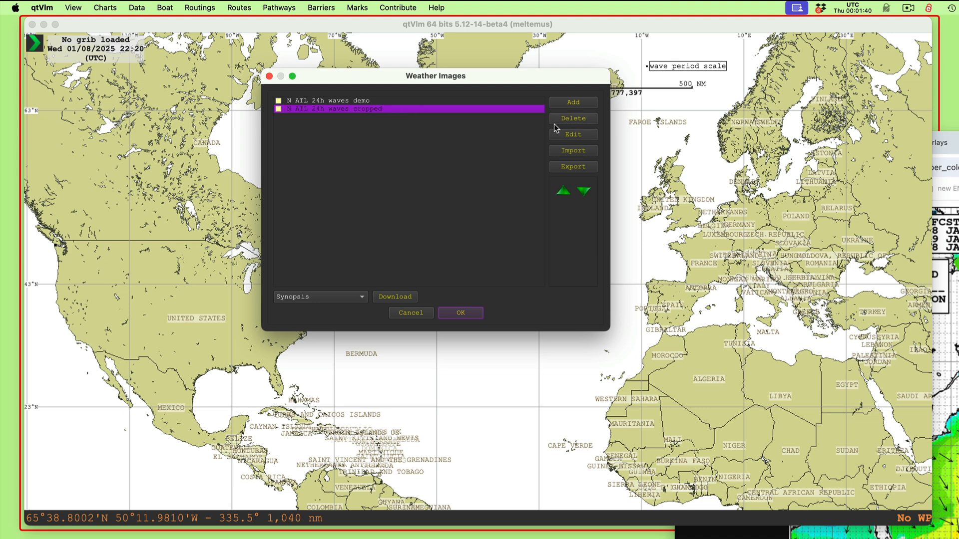
{"action": "left_click", "coordinate": [573, 166]}
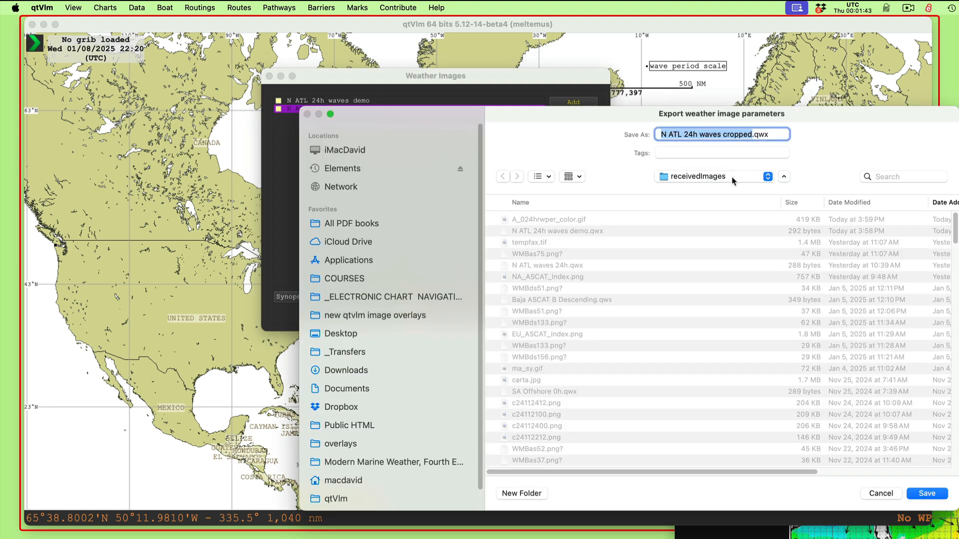
{"action": "left_click", "coordinate": [930, 494]}
Step: Delete the N ATL 24h waves demo image and open the configuration of N ATL 24h waves cropped
{"action": "left_click", "coordinate": [380, 100]}
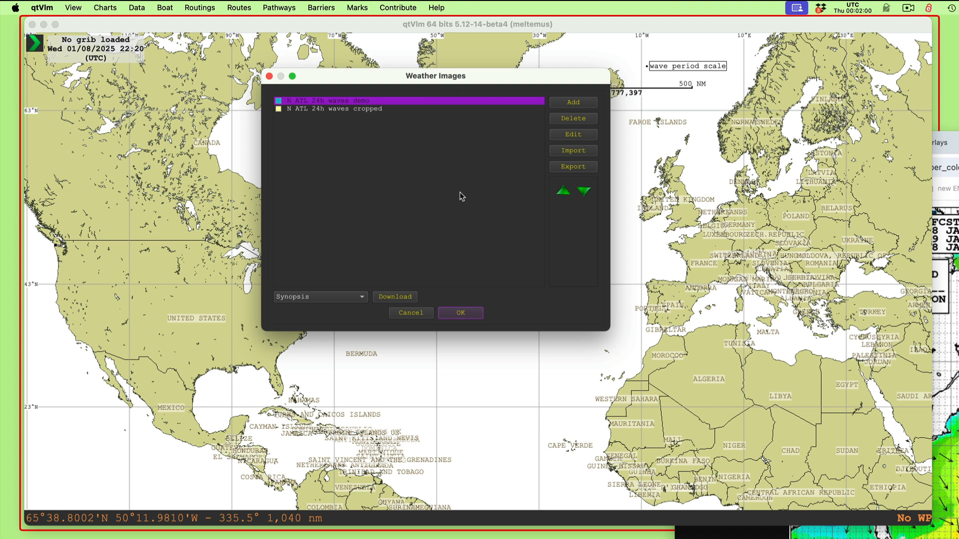
{"action": "left_click", "coordinate": [573, 121]}
{"action": "left_click", "coordinate": [578, 139]}
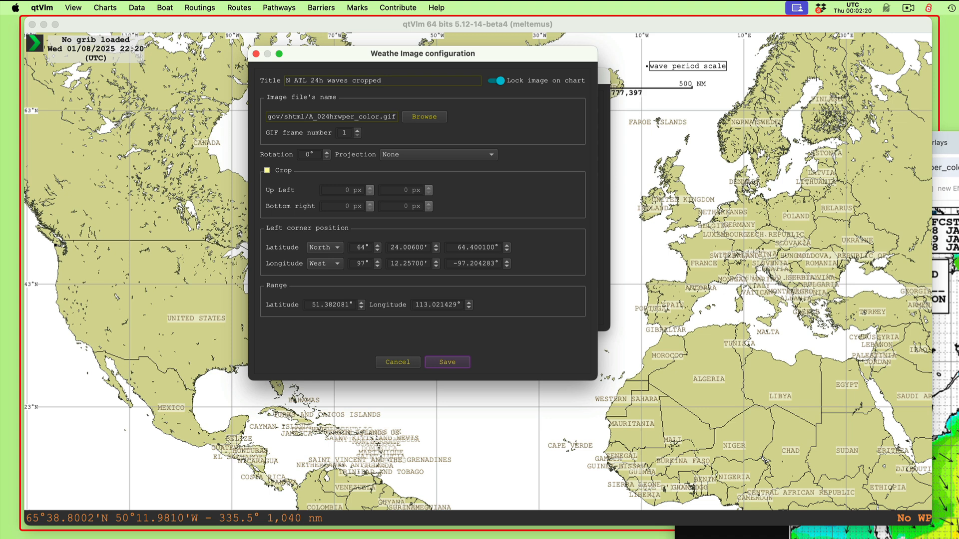
Step: Switch to cropping.pdf in Acrobat and examine its cropping notes and X-Y axis diagram
{"action": "key", "text": "super+Tab"}
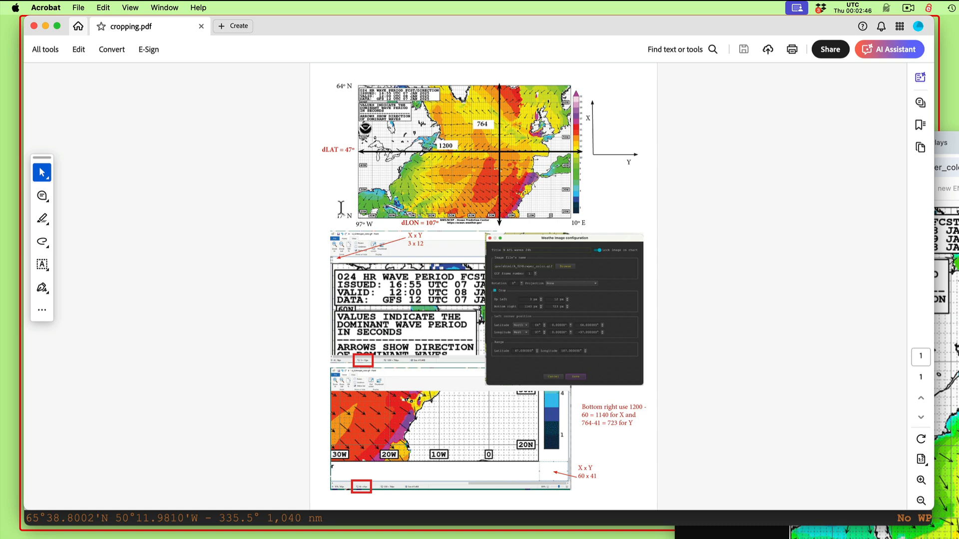
{"action": "key", "text": "super+shift+4"}
{"action": "left_click_drag", "start_coordinate": [611, 179], "coordinate": [690, 234]}
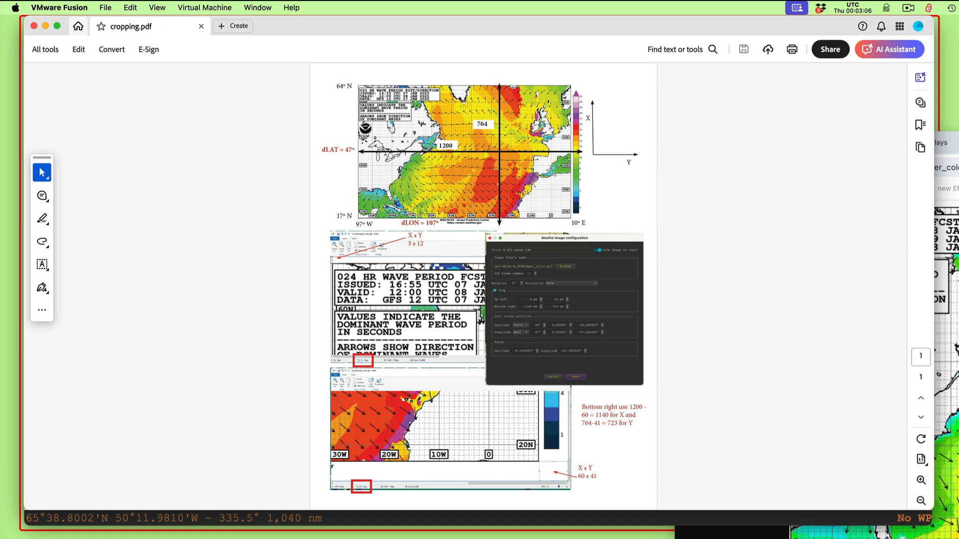
Step: Switch to the Windows 10 virtual machine and open A_024hrwper_color.gif in Paint, showing the lower part of the wave chart
{"action": "left_click_drag", "start_coordinate": [958, 150], "coordinate": [102, 23]}
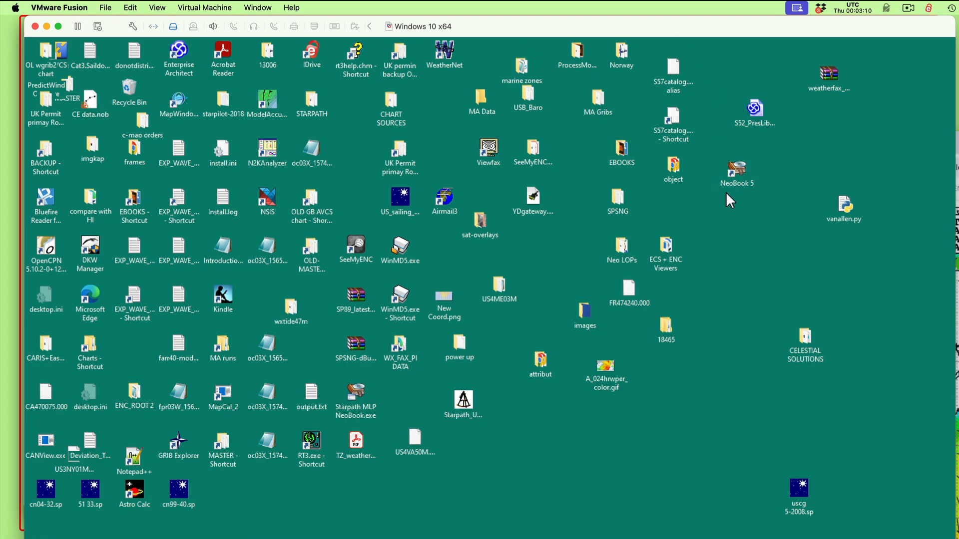
{"action": "right_click", "coordinate": [605, 370]}
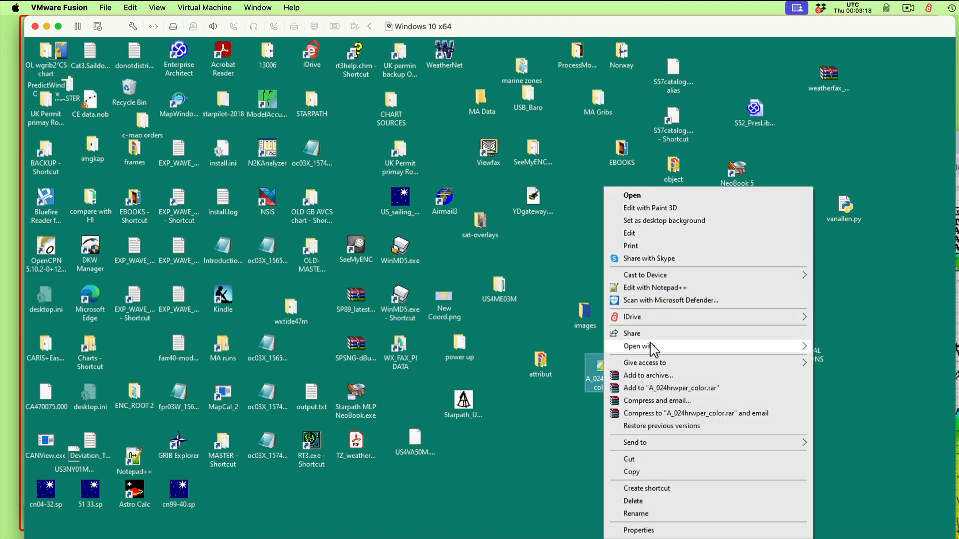
{"action": "mouse_move", "coordinate": [649, 350]}
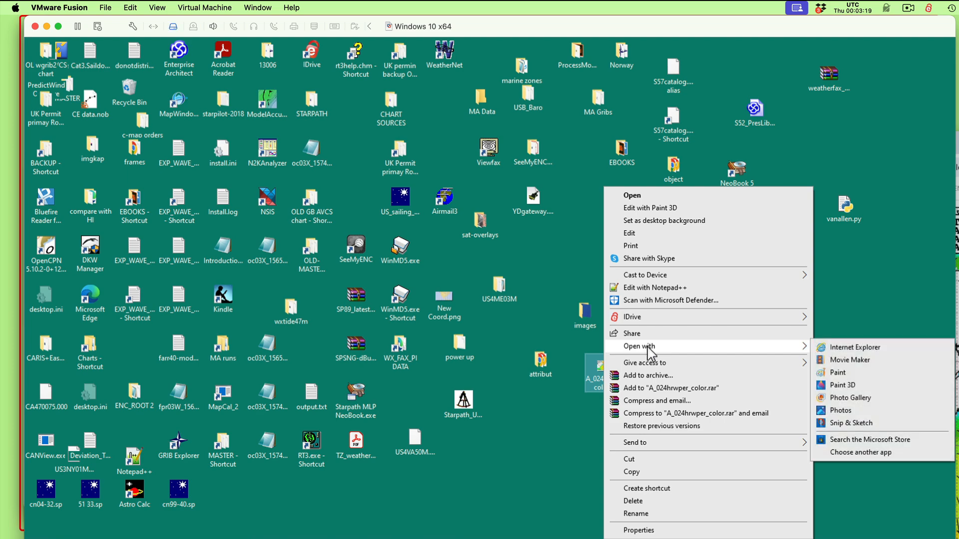
{"action": "left_click", "coordinate": [833, 373]}
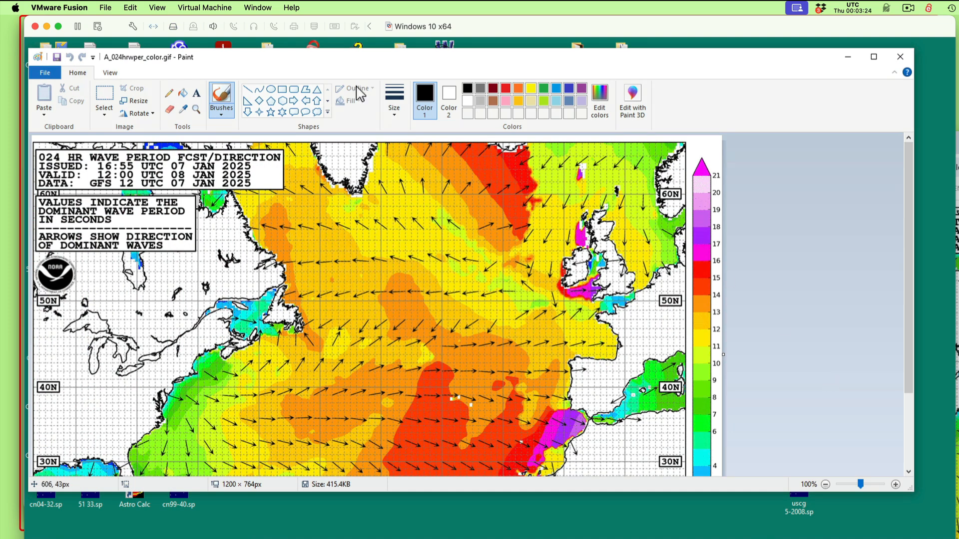
{"action": "scroll", "coordinate": [643, 362], "scroll_direction": "down", "scroll_amount": 3}
{"action": "scroll", "coordinate": [644, 361], "scroll_direction": "up", "scroll_amount": 3}
{"action": "scroll", "coordinate": [643, 361], "scroll_direction": "down", "scroll_amount": 3}
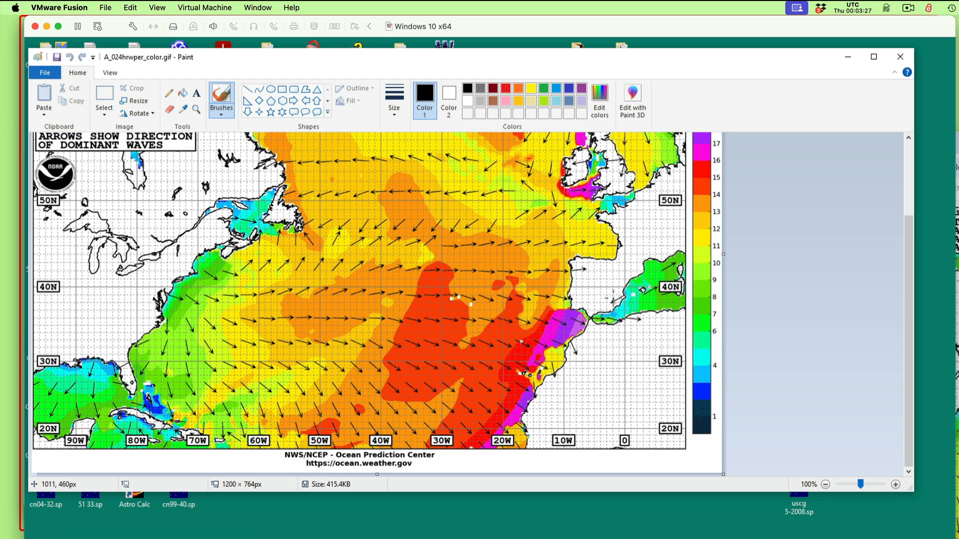
{"action": "left_click", "coordinate": [222, 95]}
{"action": "left_click_drag", "start_coordinate": [686, 447], "coordinate": [736, 460]}
{"action": "left_click_drag", "start_coordinate": [563, 348], "coordinate": [674, 405]}
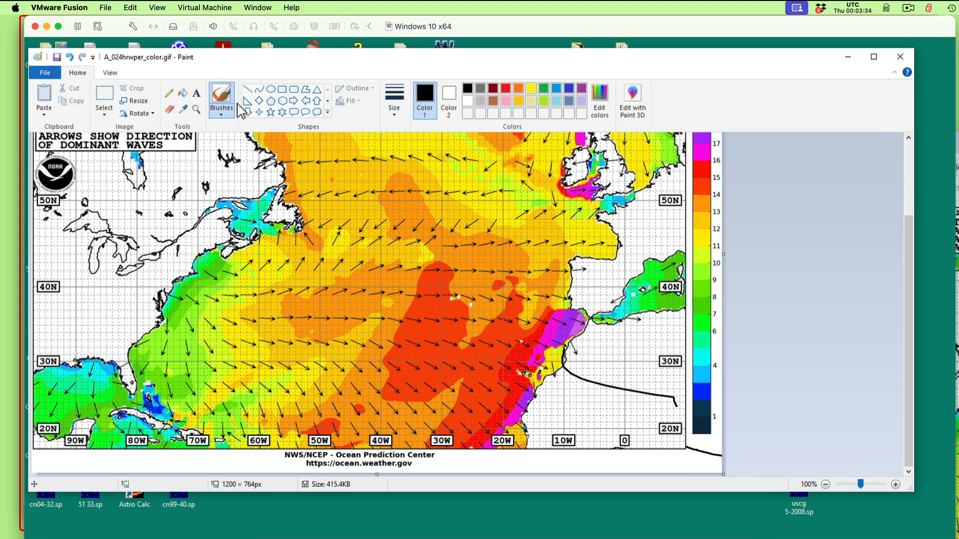
{"action": "key", "text": "ctrl+z"}
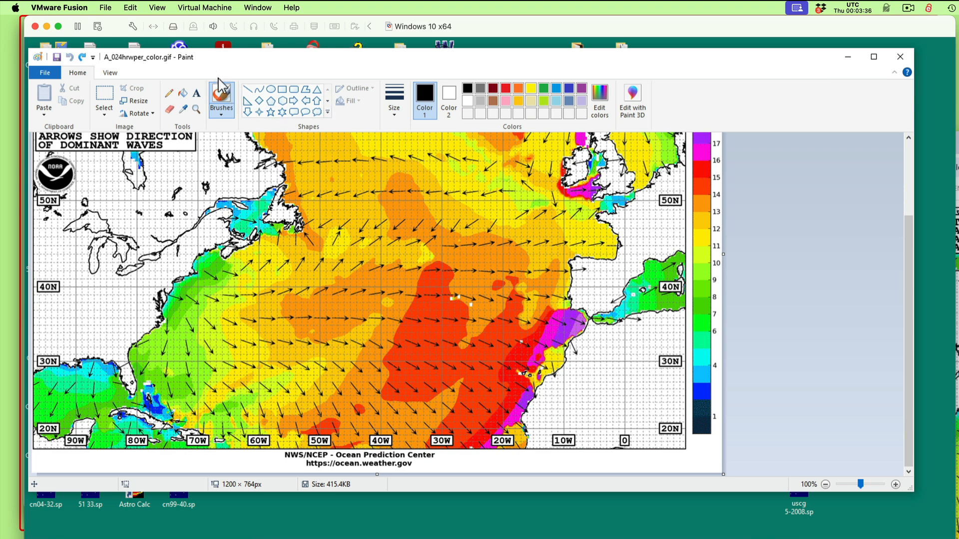
Step: Measure the margin between the map's bottom-right corner and the image's bottom-right corner with a rectangular selection
{"action": "left_click", "coordinate": [107, 98]}
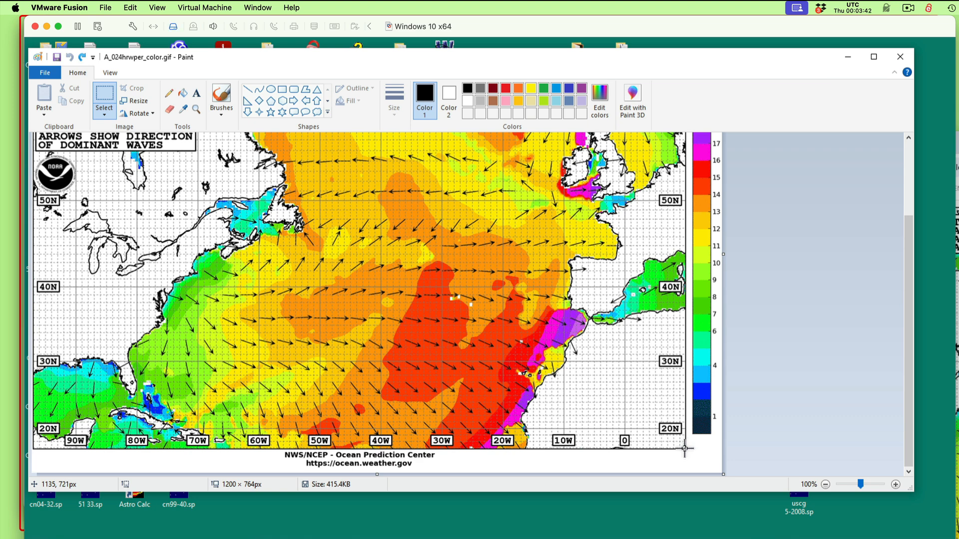
{"action": "left_click_drag", "start_coordinate": [685, 446], "coordinate": [724, 474]}
{"action": "mouse_move", "coordinate": [724, 475]}
{"action": "left_mouse_down"}
{"action": "mouse_move", "coordinate": [715, 465]}
{"action": "mouse_move", "coordinate": [724, 476]}
{"action": "left_mouse_up"}
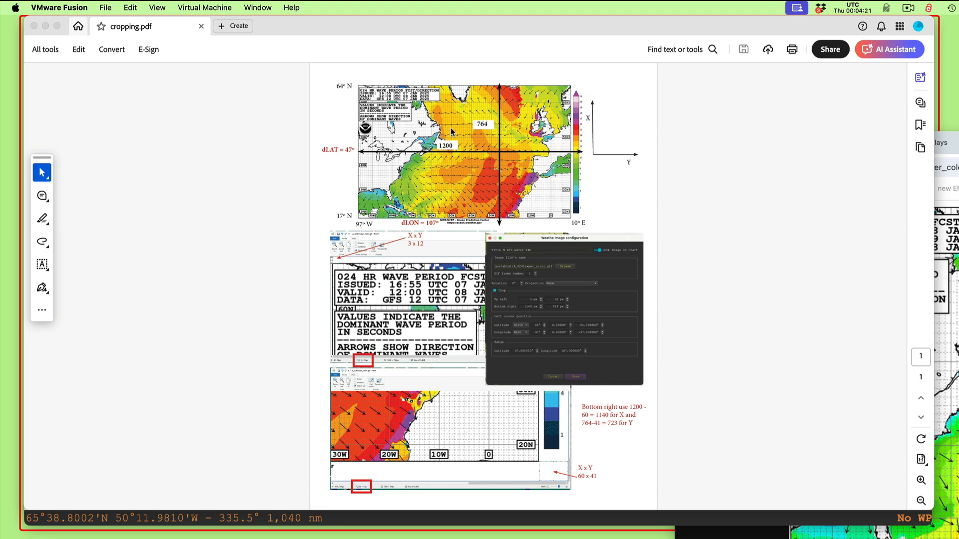
Step: Return to cropping.pdf in Acrobat and examine the chart's corner coordinates, latitude and longitude ranges and pixel dimensions at 125% zoom
{"action": "left_click", "coordinate": [451, 131]}
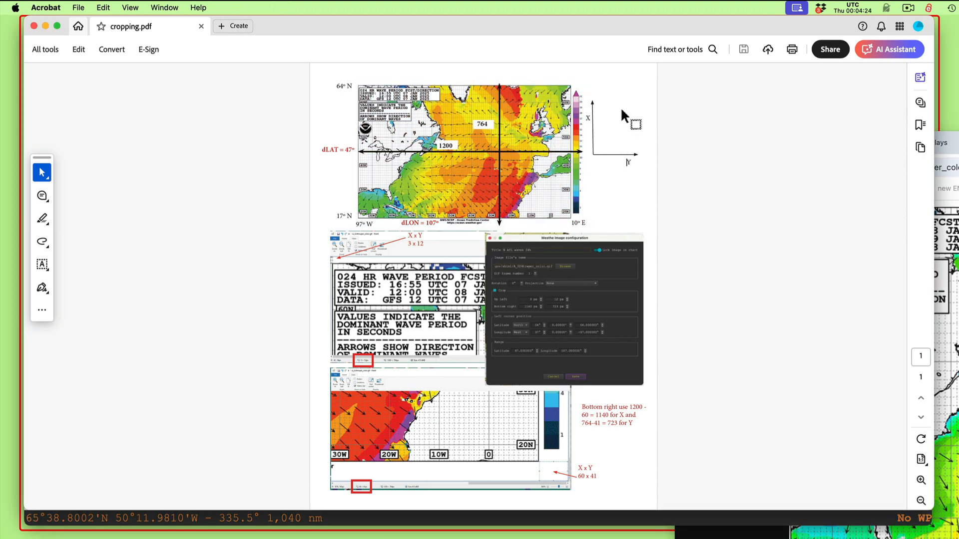
{"action": "key", "text": "super+equal"}
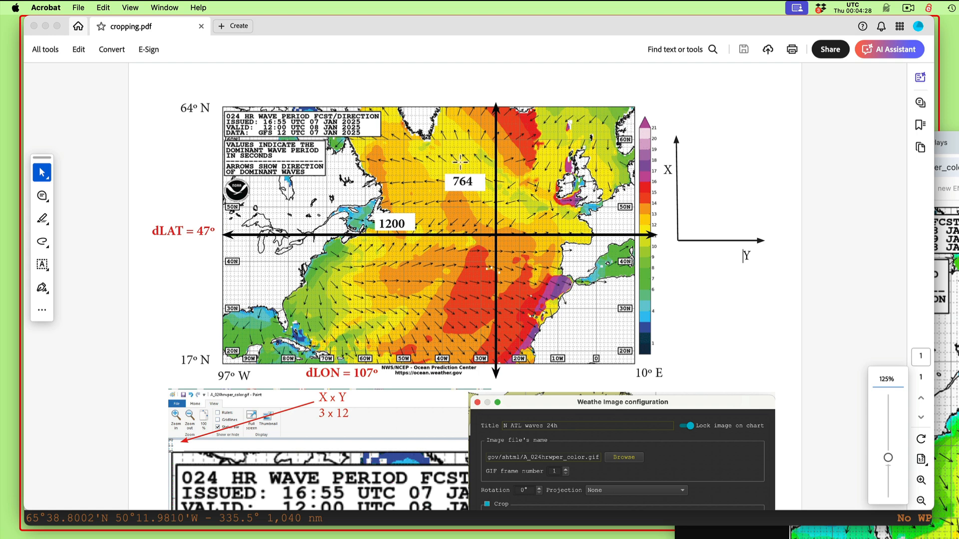
{"action": "scroll", "coordinate": [533, 246], "scroll_direction": "down", "scroll_amount": 3}
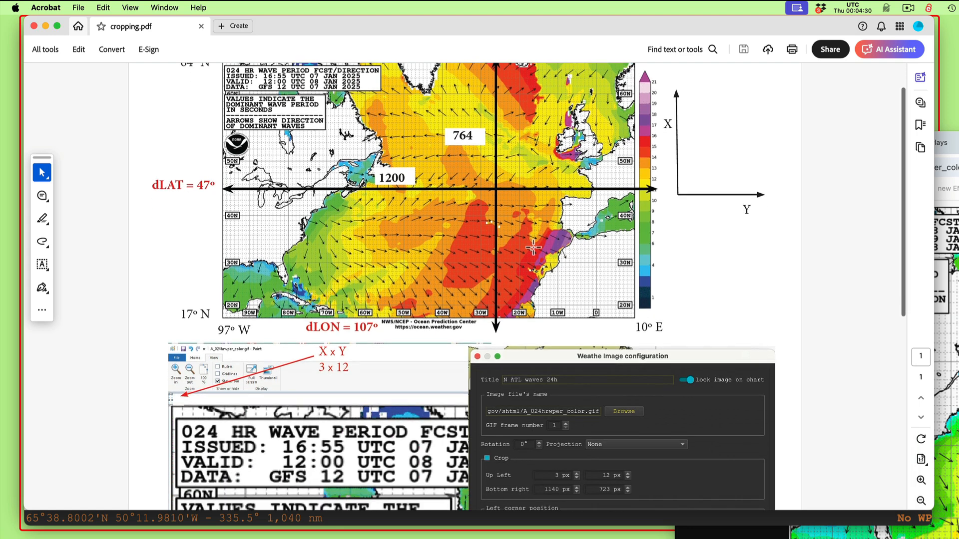
{"action": "scroll", "coordinate": [499, 150], "scroll_direction": "up", "scroll_amount": 5}
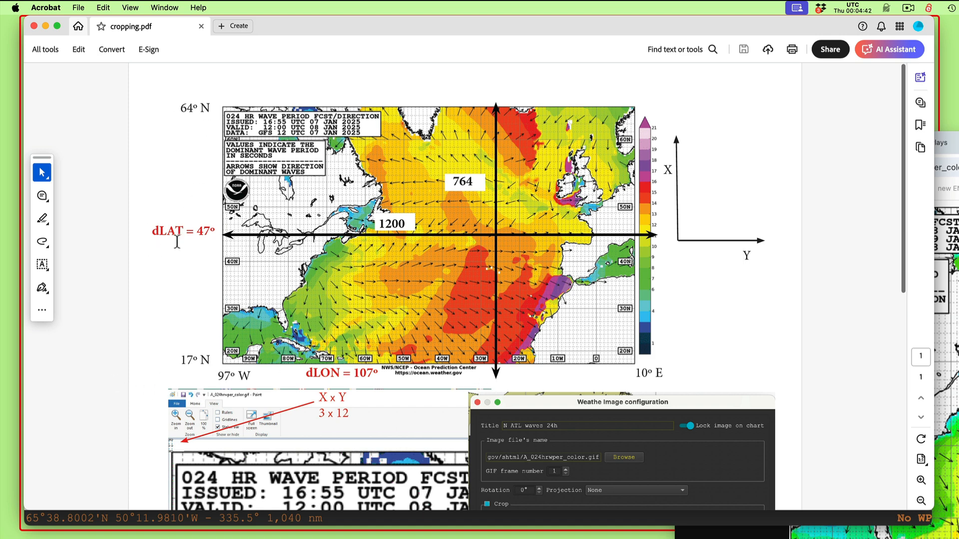
{"action": "left_click_drag", "start_coordinate": [196, 232], "coordinate": [217, 232]}
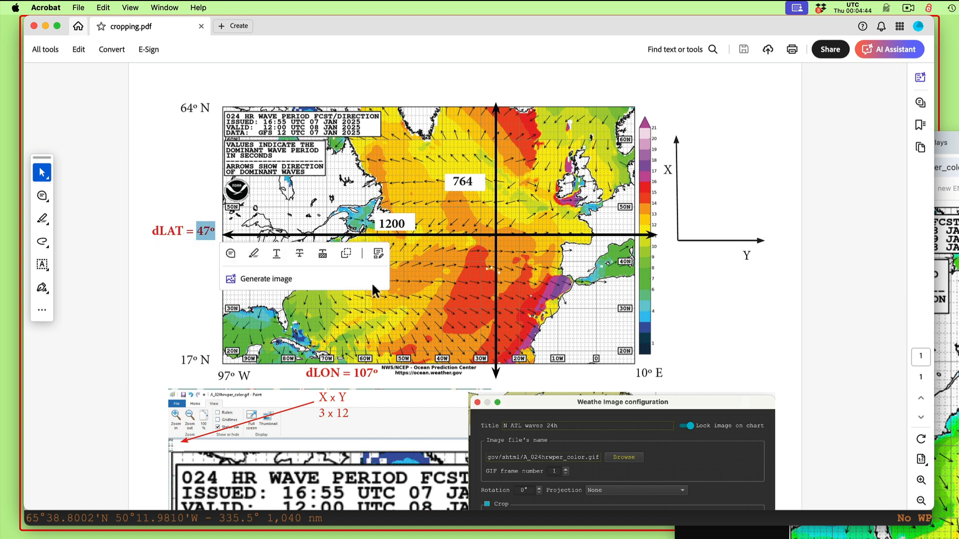
{"action": "left_click_drag", "start_coordinate": [216, 376], "coordinate": [252, 376]}
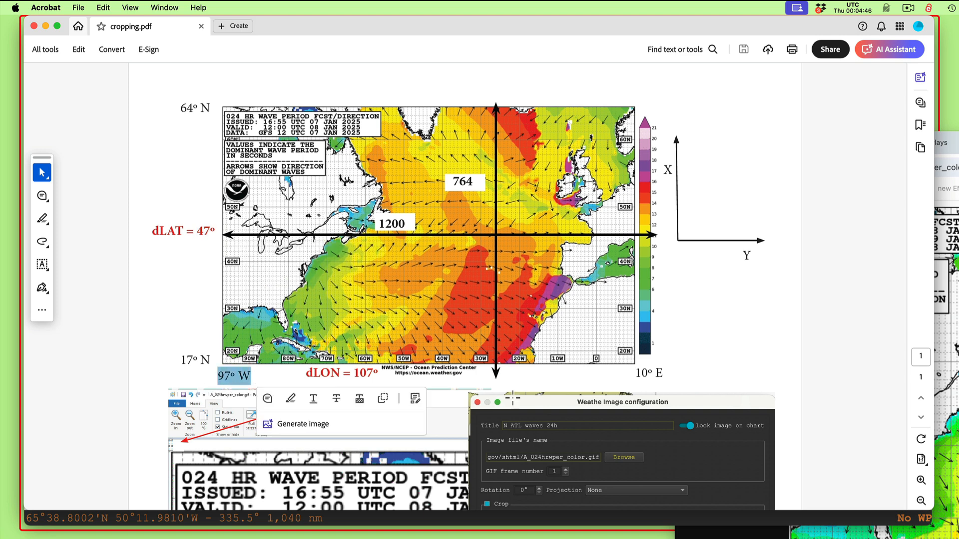
{"action": "left_click_drag", "start_coordinate": [633, 376], "coordinate": [682, 374]}
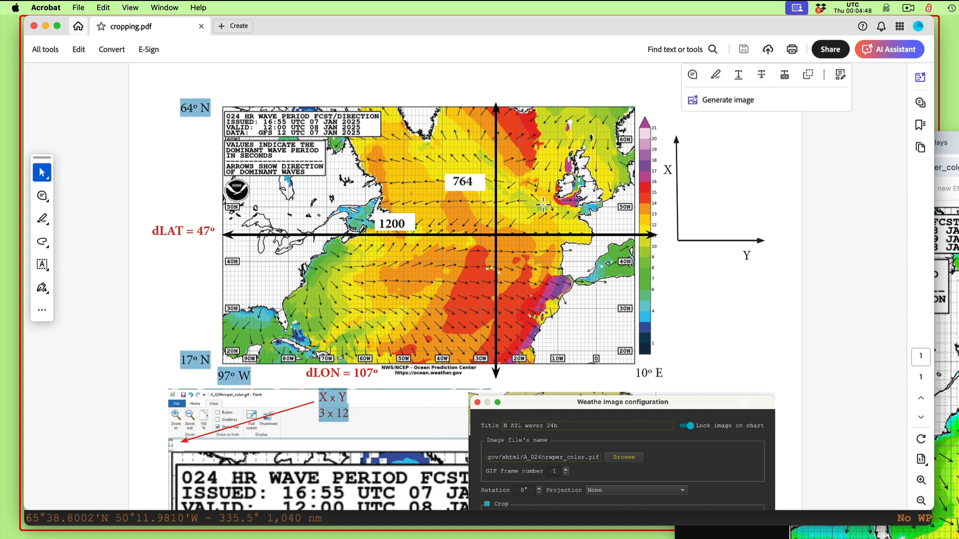
{"action": "left_click", "coordinate": [563, 190]}
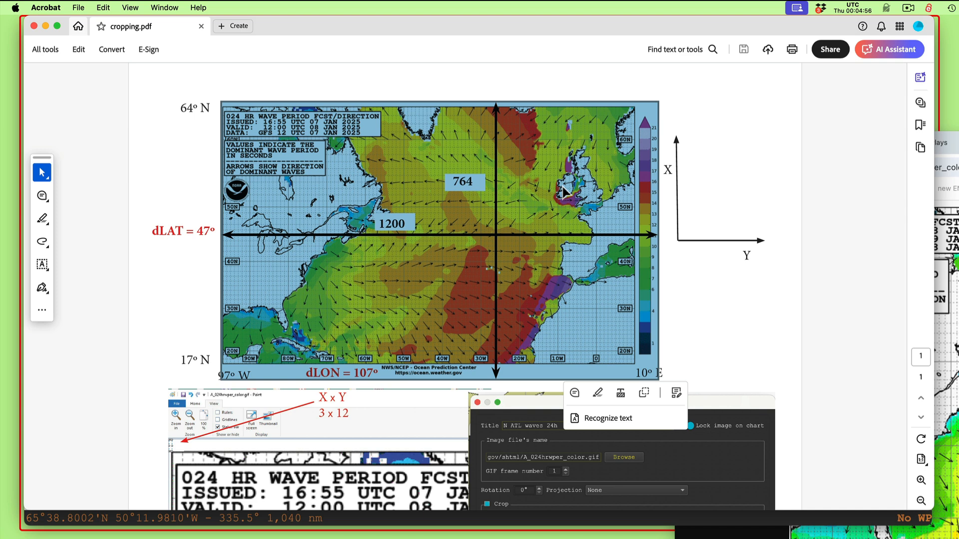
{"action": "left_click", "coordinate": [718, 345]}
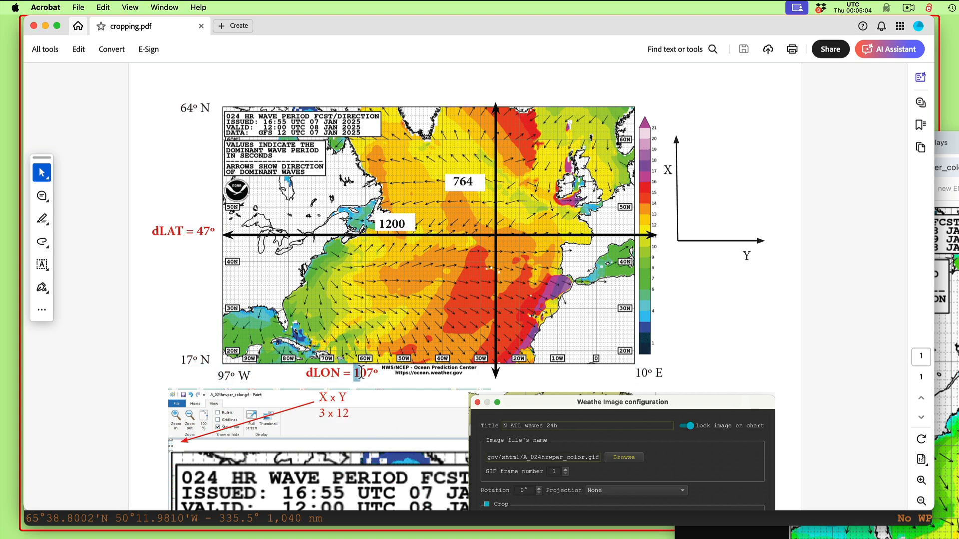
{"action": "left_click_drag", "start_coordinate": [355, 372], "coordinate": [368, 373]}
{"action": "left_click", "coordinate": [408, 327]}
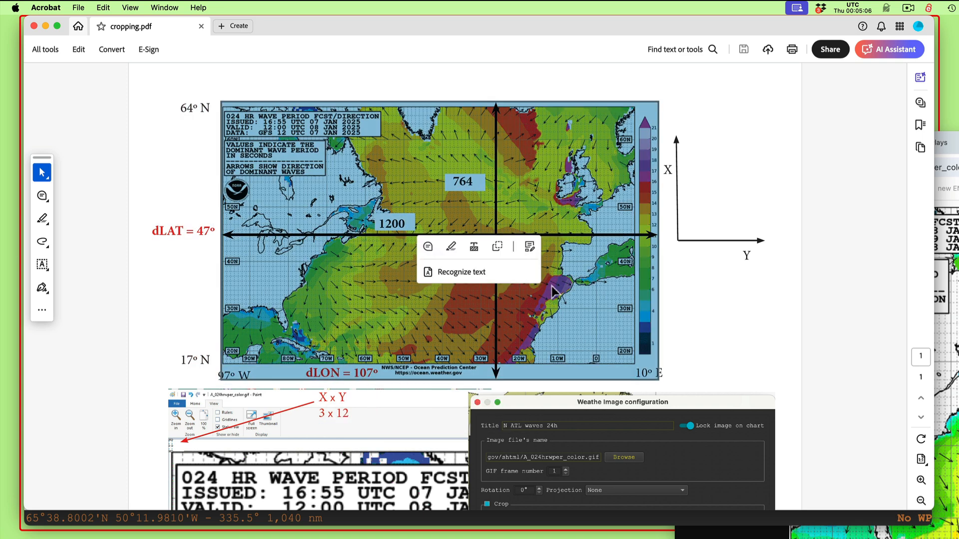
Step: Examine the PDF's corner margin measurements, bottom-right crop calculation, and the crop, position and range settings in its sample configuration
{"action": "scroll", "coordinate": [771, 353], "scroll_direction": "down", "scroll_amount": 3}
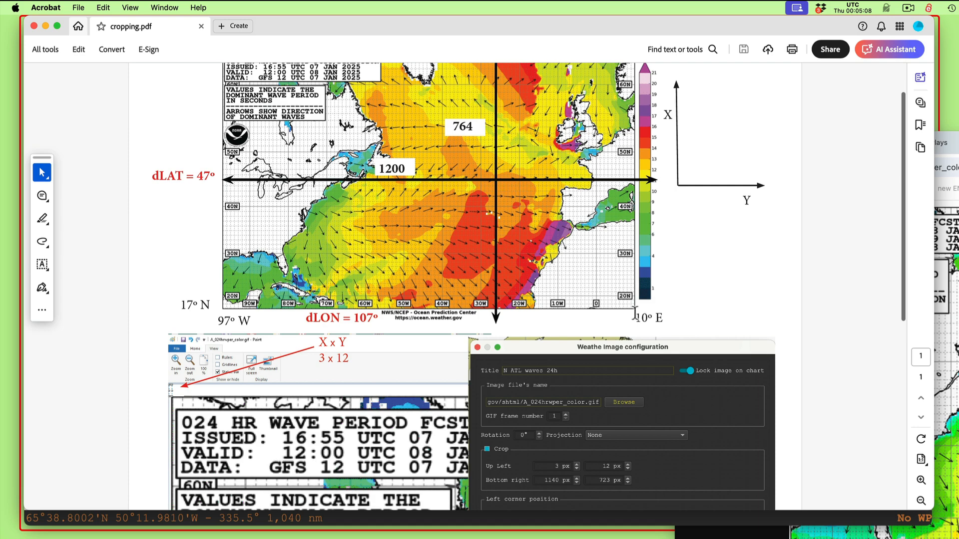
{"action": "scroll", "coordinate": [690, 284], "scroll_direction": "down", "scroll_amount": 5}
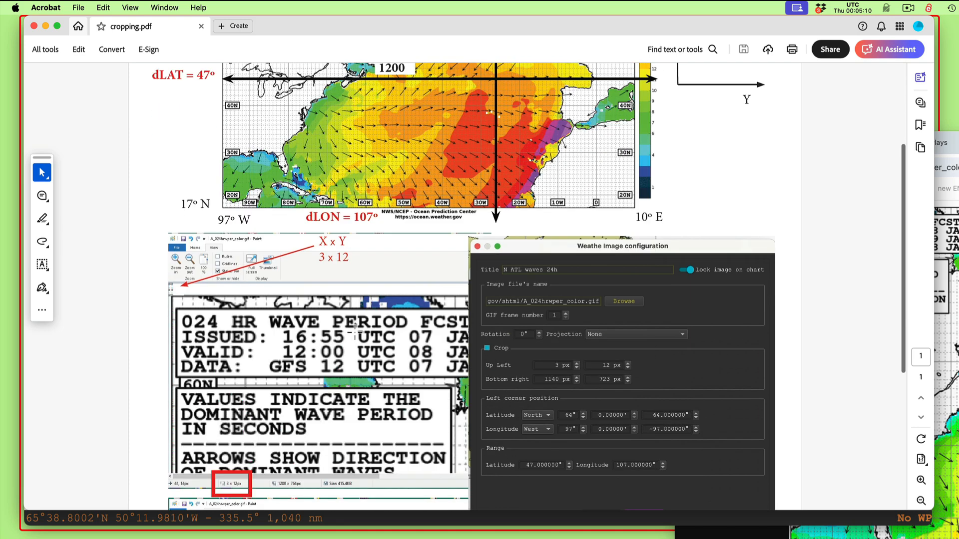
{"action": "scroll", "coordinate": [263, 62], "scroll_direction": "up", "scroll_amount": 6}
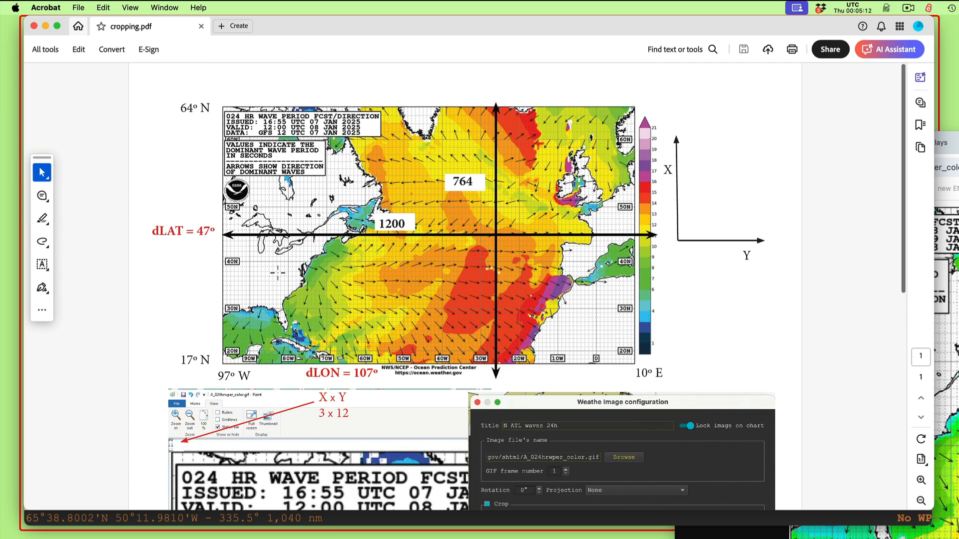
{"action": "scroll", "coordinate": [277, 272], "scroll_direction": "down", "scroll_amount": 5}
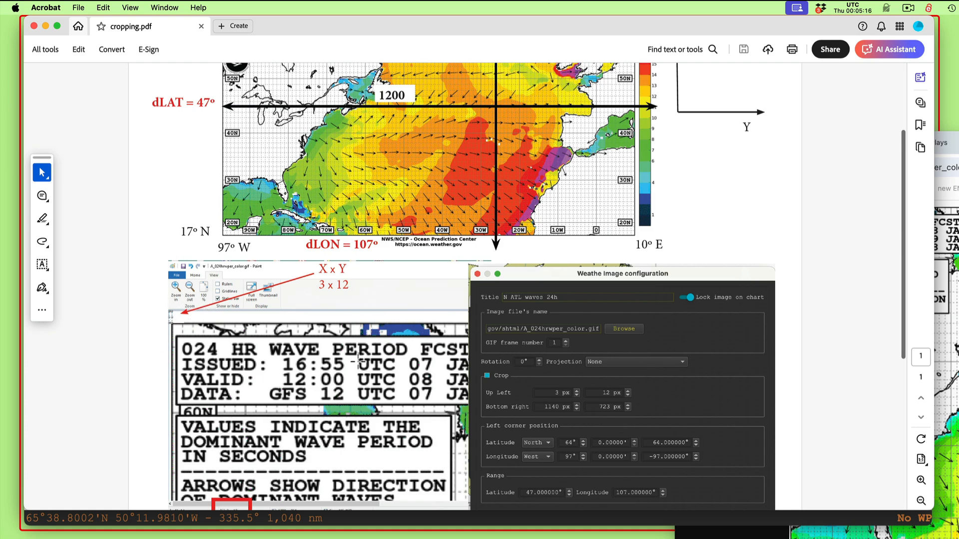
{"action": "scroll", "coordinate": [357, 365], "scroll_direction": "down", "scroll_amount": 5}
{"action": "scroll", "coordinate": [308, 384], "scroll_direction": "down", "scroll_amount": 5}
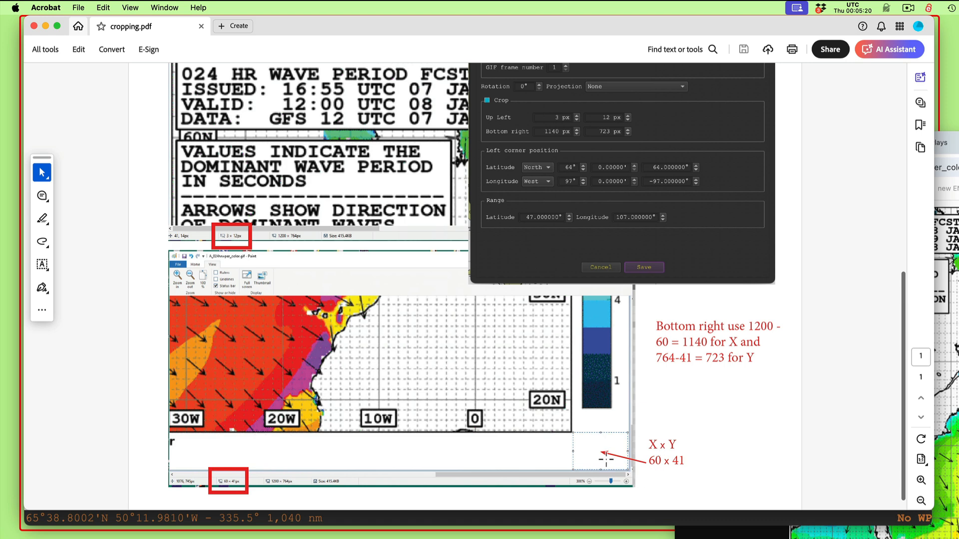
{"action": "scroll", "coordinate": [476, 325], "scroll_direction": "up", "scroll_amount": 1}
{"action": "scroll", "coordinate": [476, 324], "scroll_direction": "up", "scroll_amount": 4}
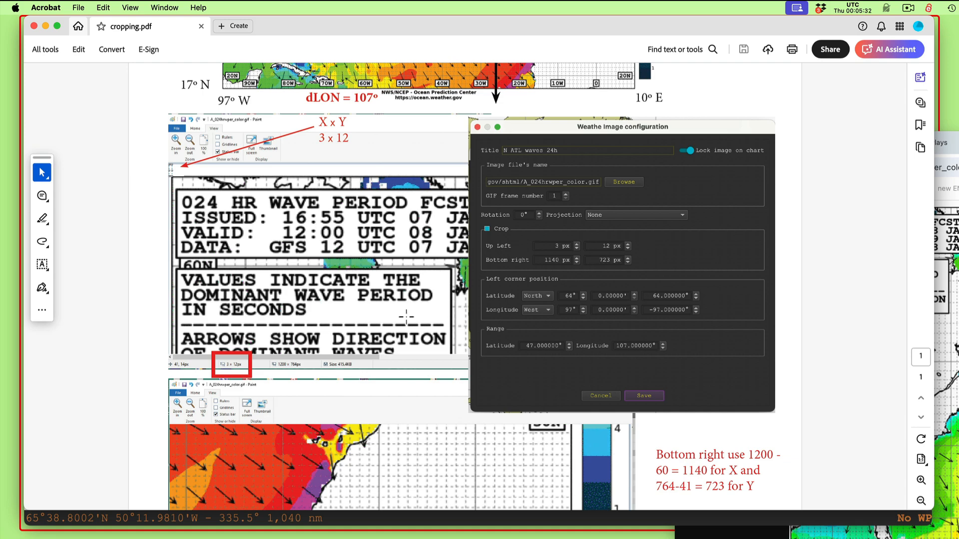
{"action": "scroll", "coordinate": [375, 314], "scroll_direction": "up", "scroll_amount": 5}
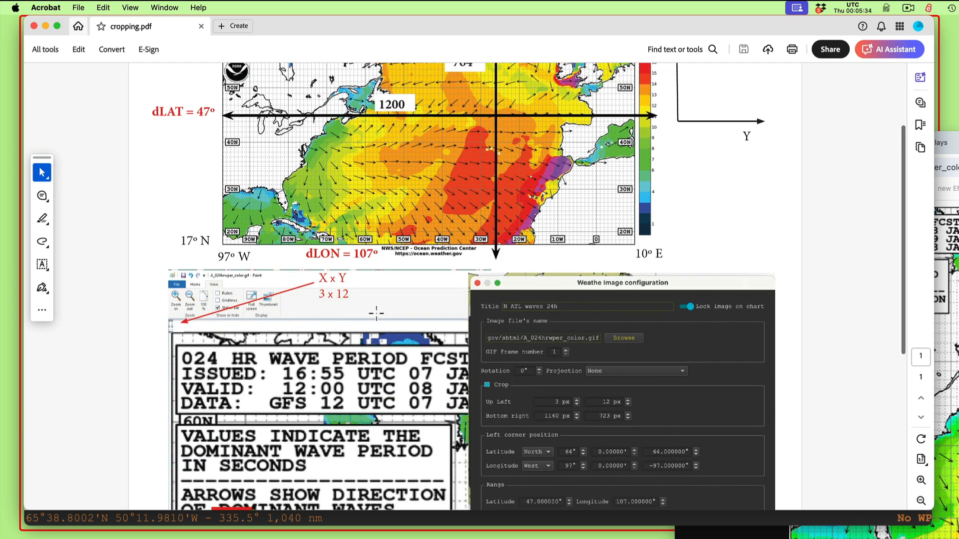
{"action": "scroll", "coordinate": [523, 366], "scroll_direction": "down", "scroll_amount": 6}
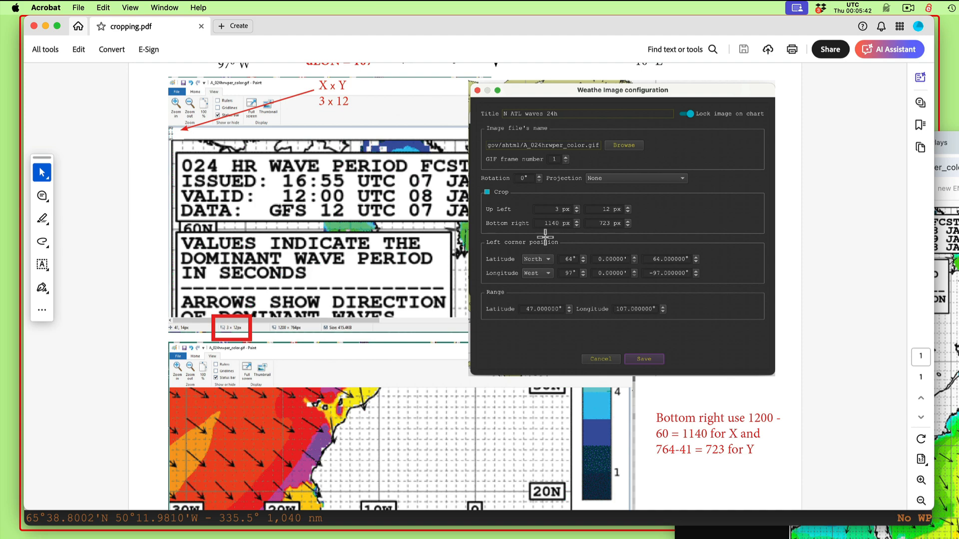
Step: Return to the weather image configuration in qtVlm and enable cropping with up-left 3 × 12 px and bottom-right 1140 × 723 px
{"action": "left_click_drag", "start_coordinate": [314, 25], "coordinate": [872, 79]}
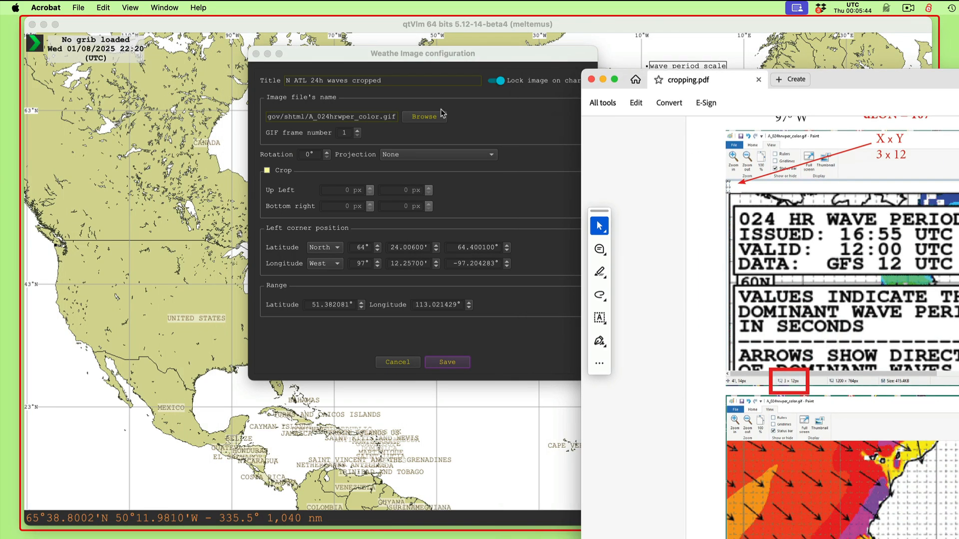
{"action": "left_click_drag", "start_coordinate": [366, 61], "coordinate": [256, 62]}
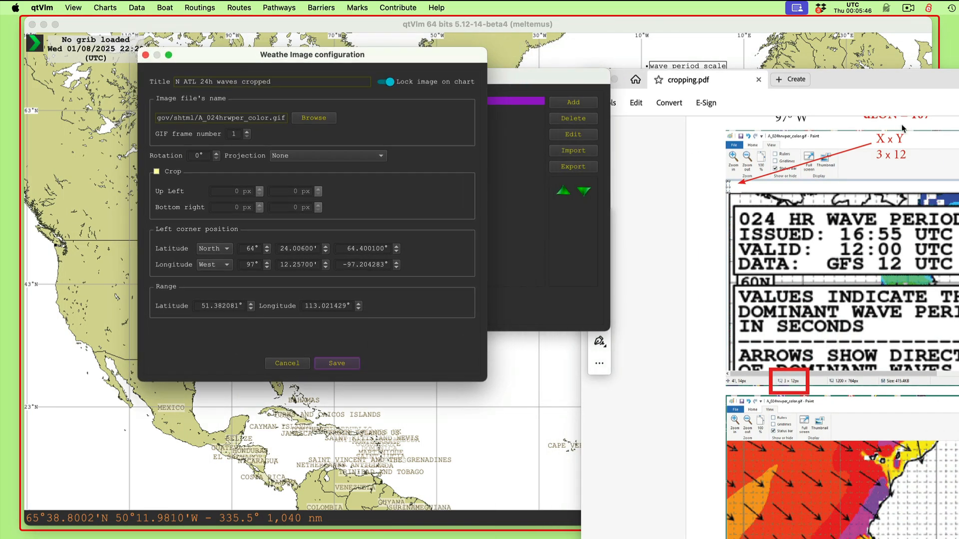
{"action": "left_click_drag", "start_coordinate": [899, 70], "coordinate": [958, 150]}
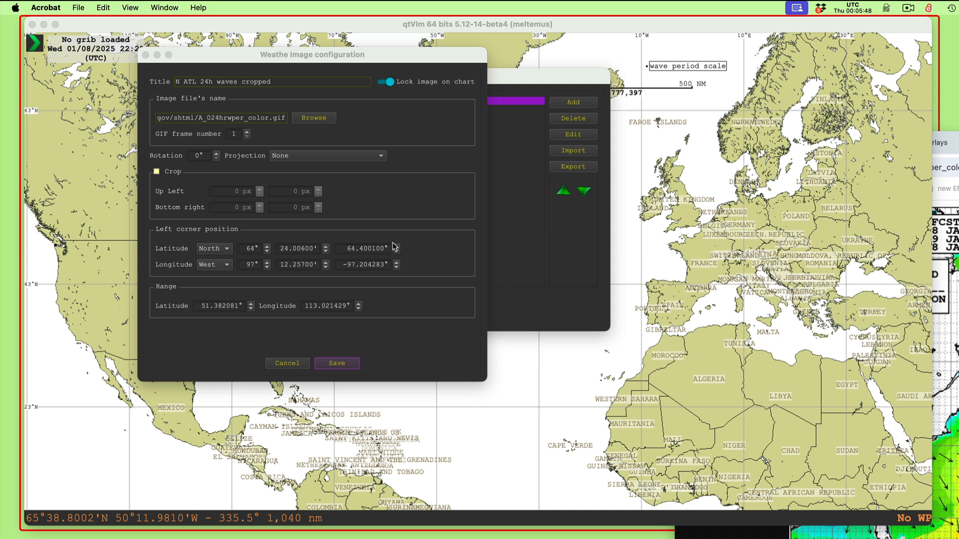
{"action": "left_click", "coordinate": [259, 193]}
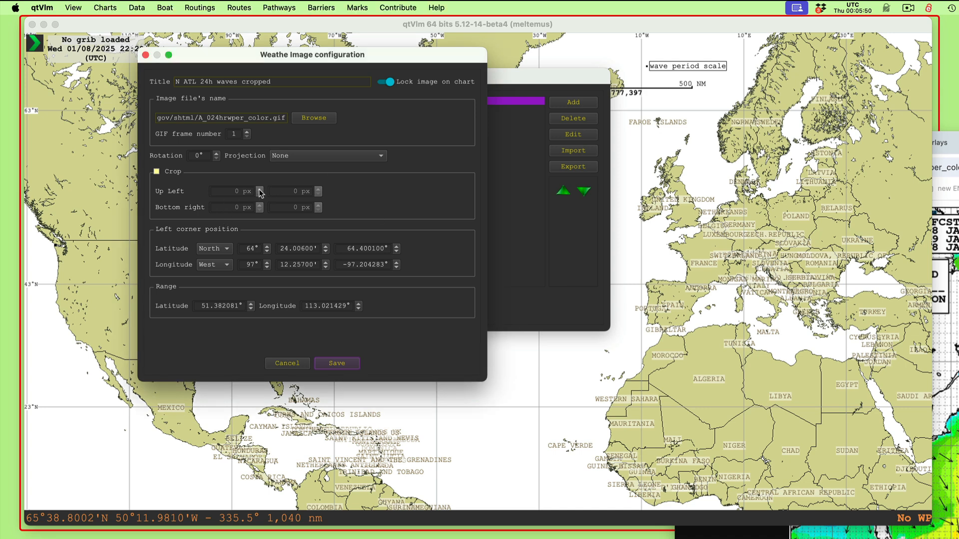
{"action": "left_click", "coordinate": [156, 171]}
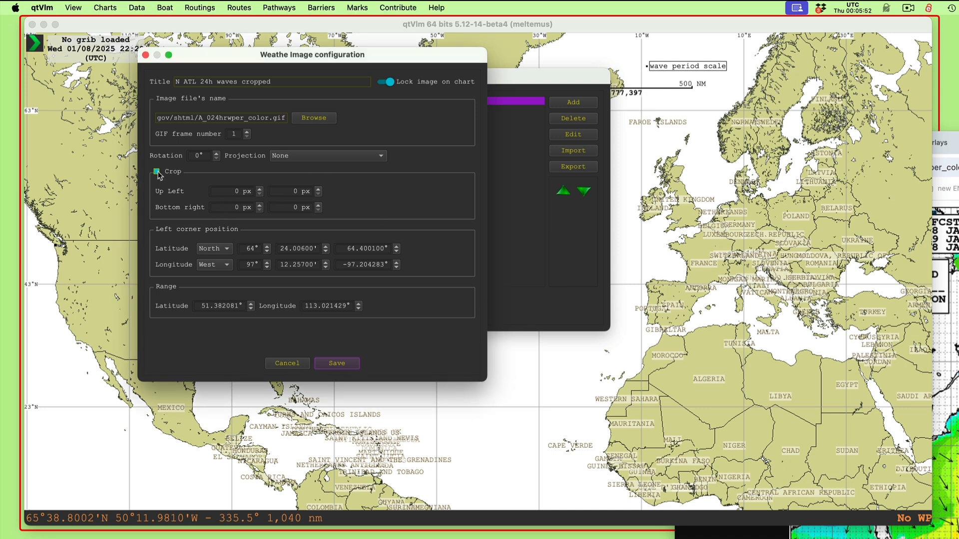
{"action": "left_click", "coordinate": [259, 190]}
{"action": "left_click", "coordinate": [318, 191]}
{"action": "type", "text": "12"}
{"action": "left_click", "coordinate": [318, 205]}
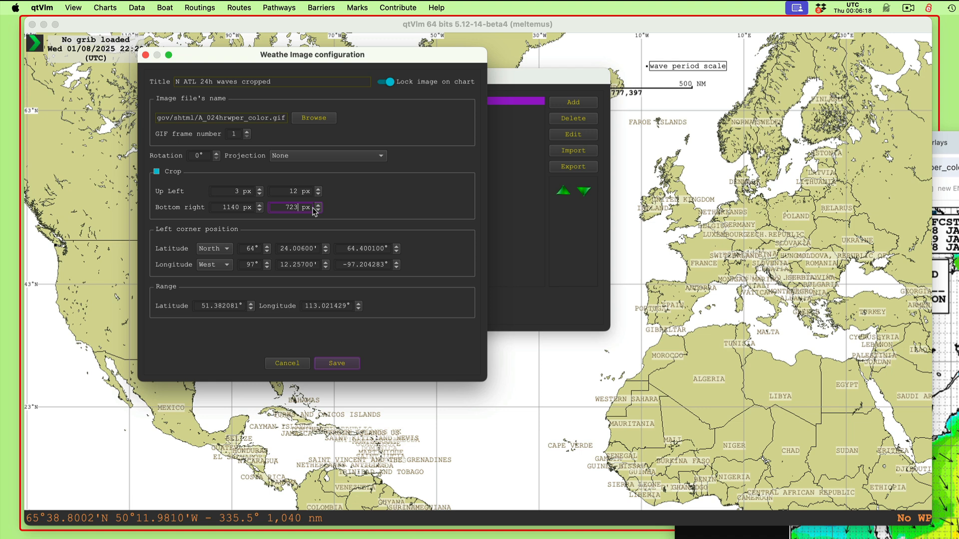
Step: Set the left corner position to latitude 64° 0.00000' North and longitude 97° 0.00000' West
{"action": "left_click", "coordinate": [268, 247]}
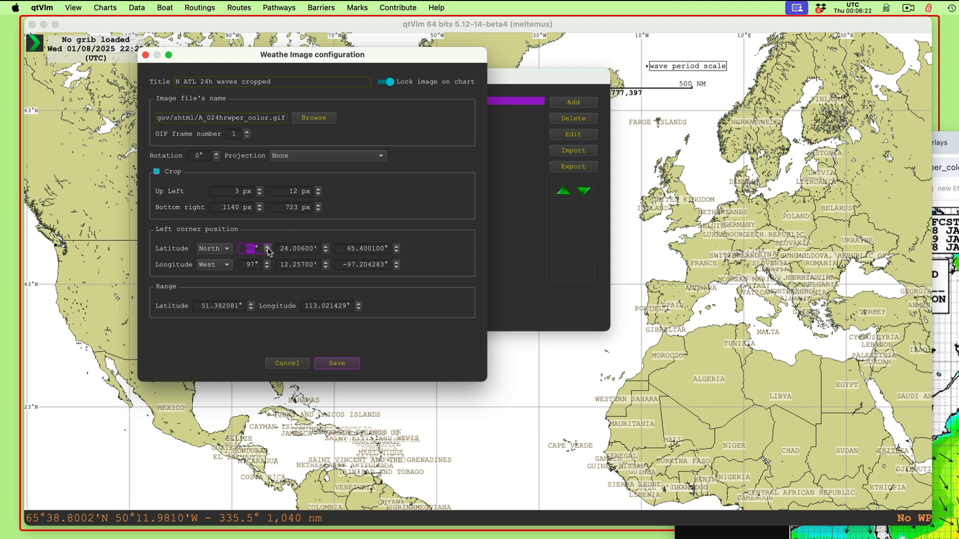
{"action": "left_click", "coordinate": [268, 251]}
{"action": "left_click", "coordinate": [266, 265]}
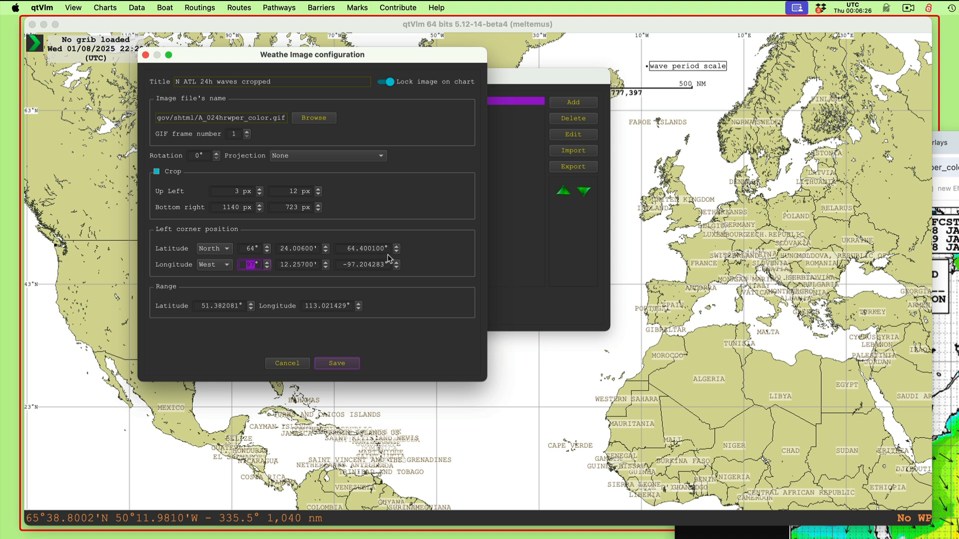
{"action": "left_click", "coordinate": [326, 247]}
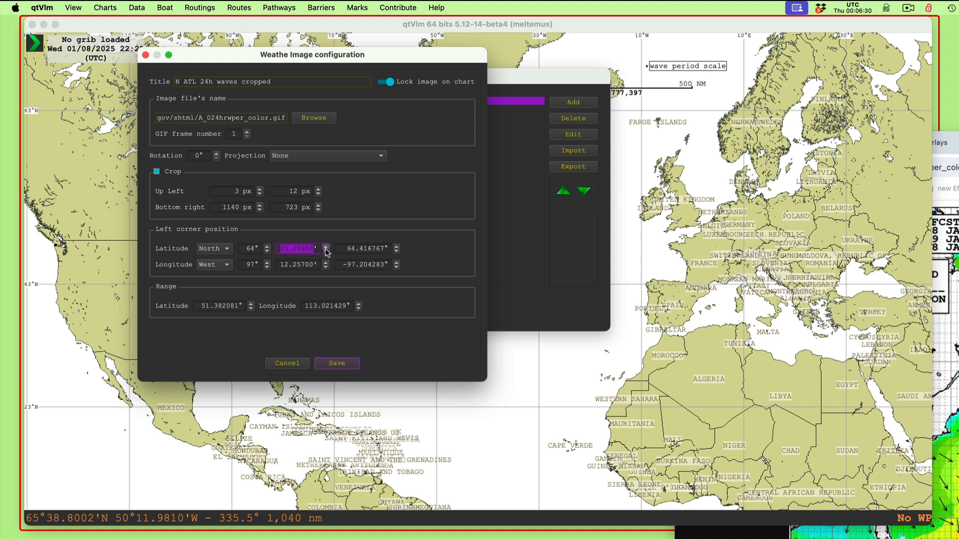
{"action": "type", "text": "0"}
{"action": "double_click", "coordinate": [245, 265]}
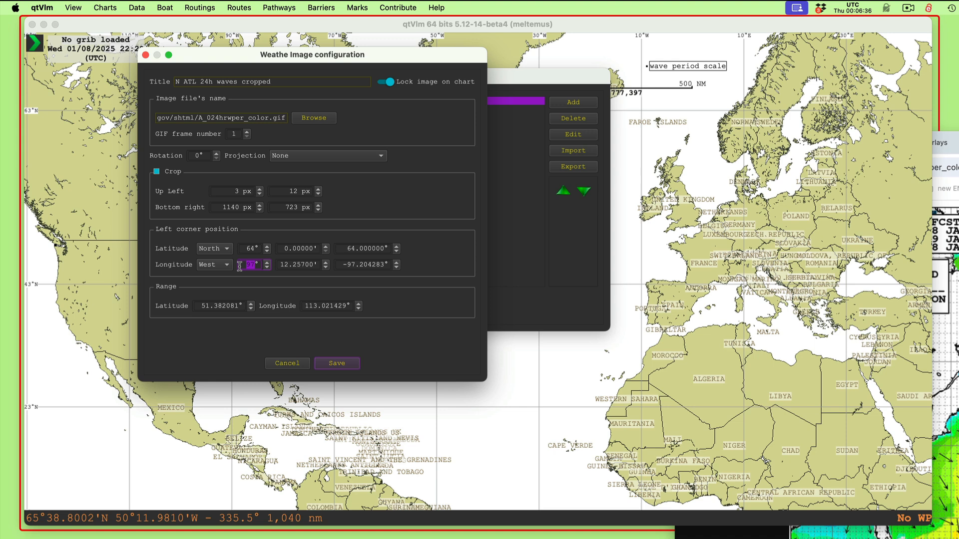
{"action": "left_click", "coordinate": [268, 263]}
{"action": "left_click", "coordinate": [325, 263]}
{"action": "type", "text": "0"}
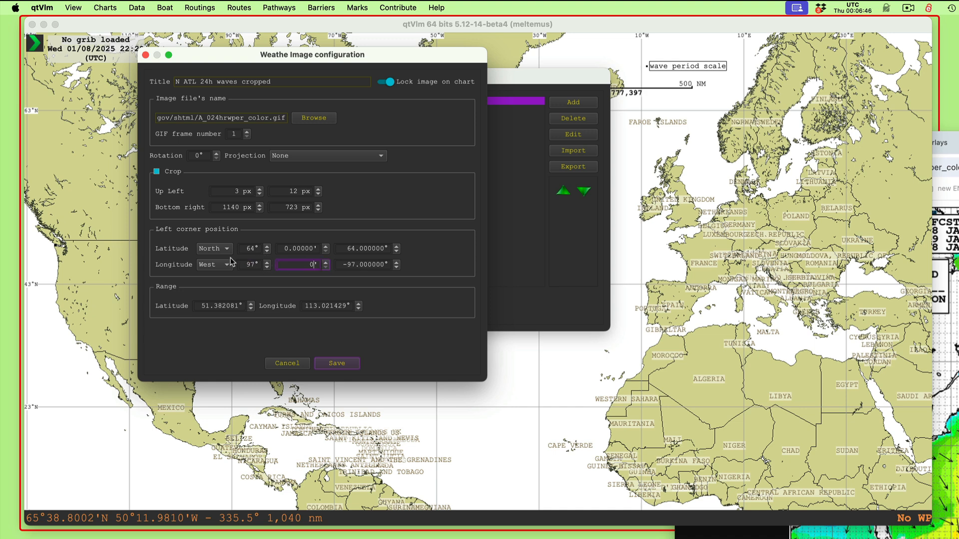
{"action": "left_click", "coordinate": [428, 260]}
Step: Set the range to 47° latitude and 107° longitude, then save the configuration and accept the weather images list
{"action": "left_click", "coordinate": [250, 304]}
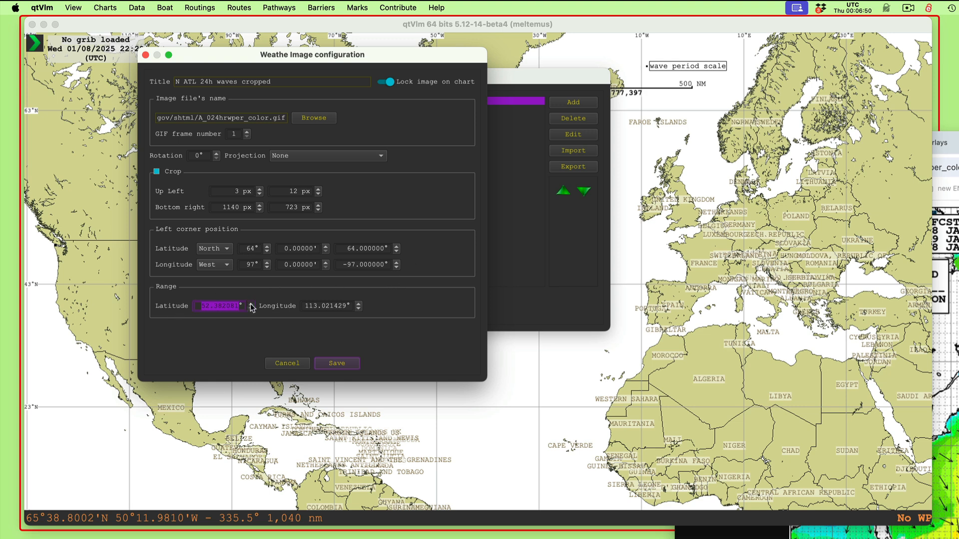
{"action": "type", "text": "47"}
{"action": "left_click", "coordinate": [358, 304]}
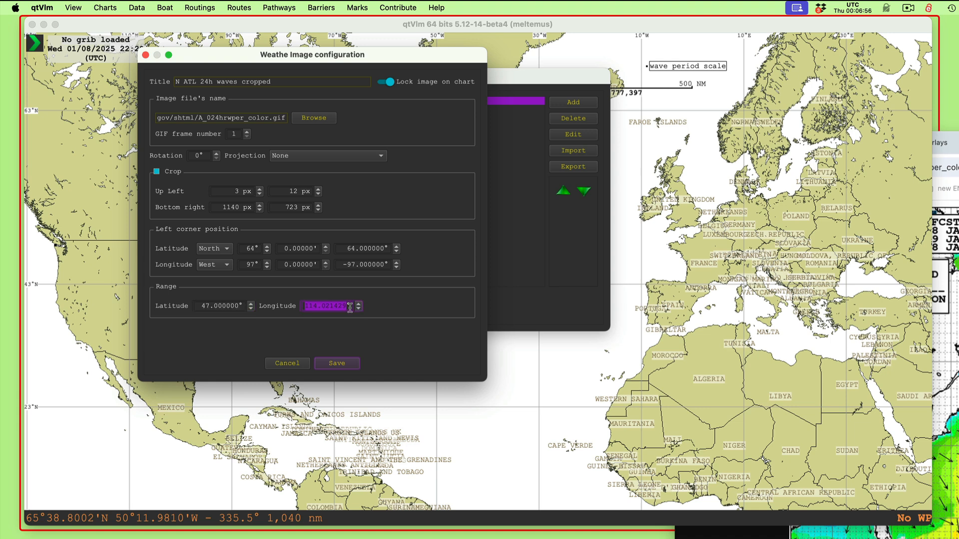
{"action": "type", "text": "107"}
{"action": "key", "text": "Tab"}
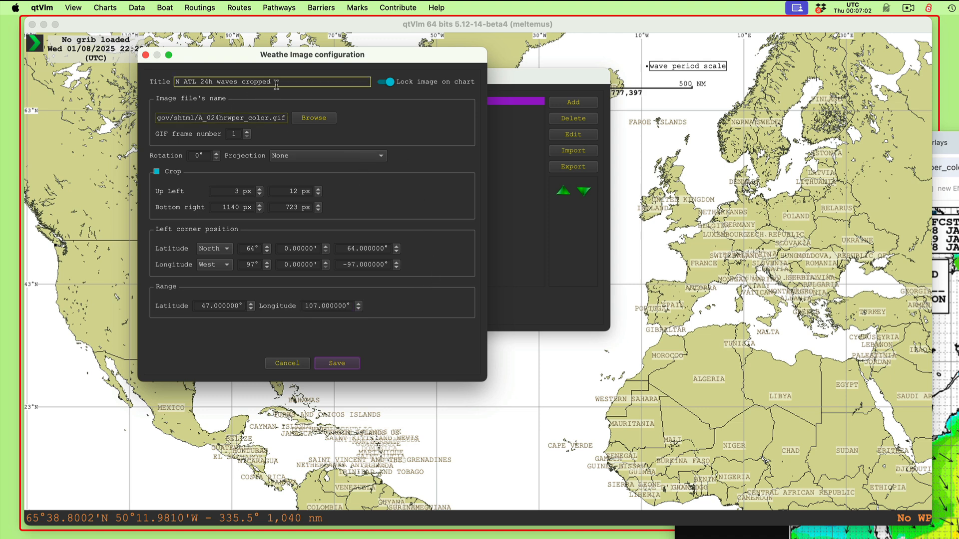
{"action": "left_click", "coordinate": [344, 364]}
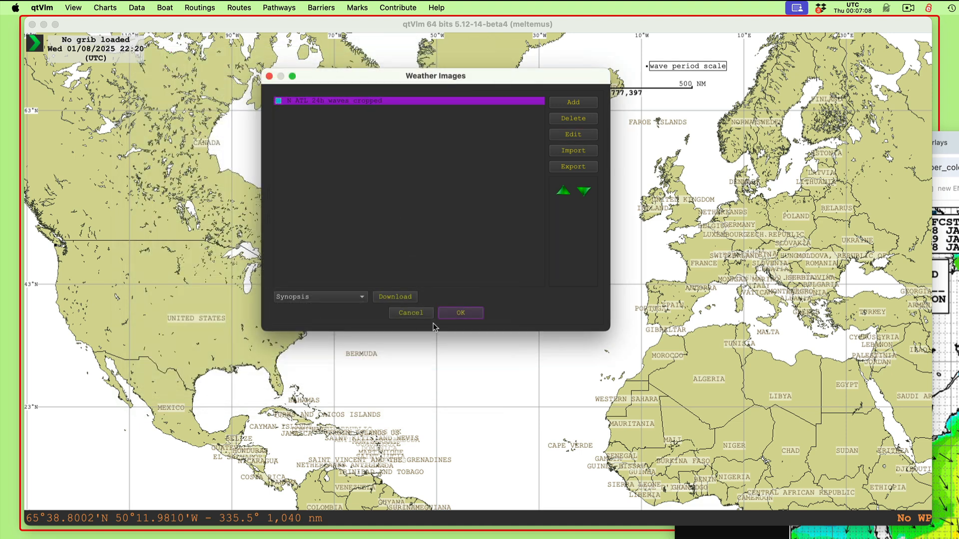
{"action": "left_click", "coordinate": [463, 315]}
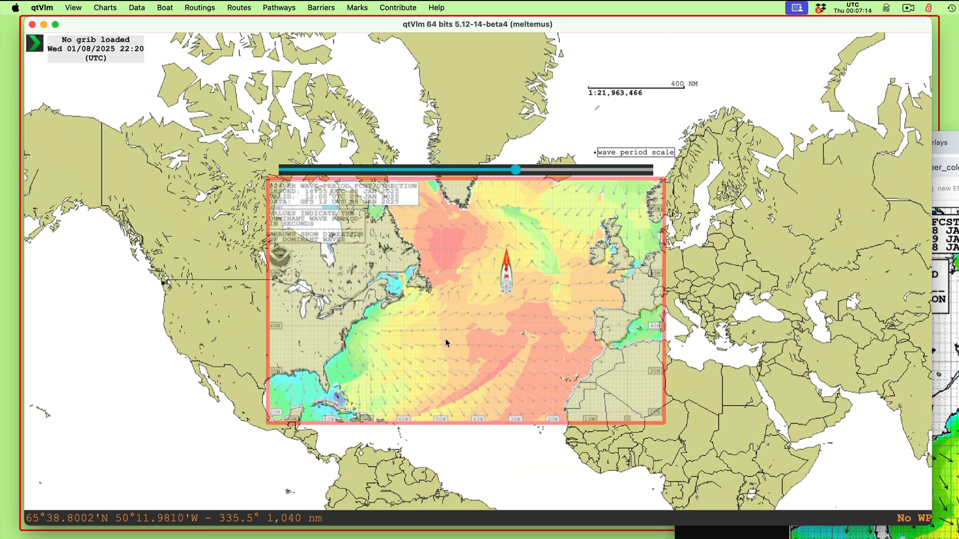
Step: Increase the opacity of the cropped wave chart overlay in two stages while checking its alignment with the base map's coastlines
{"action": "scroll", "coordinate": [446, 342], "scroll_direction": "up", "scroll_amount": 1}
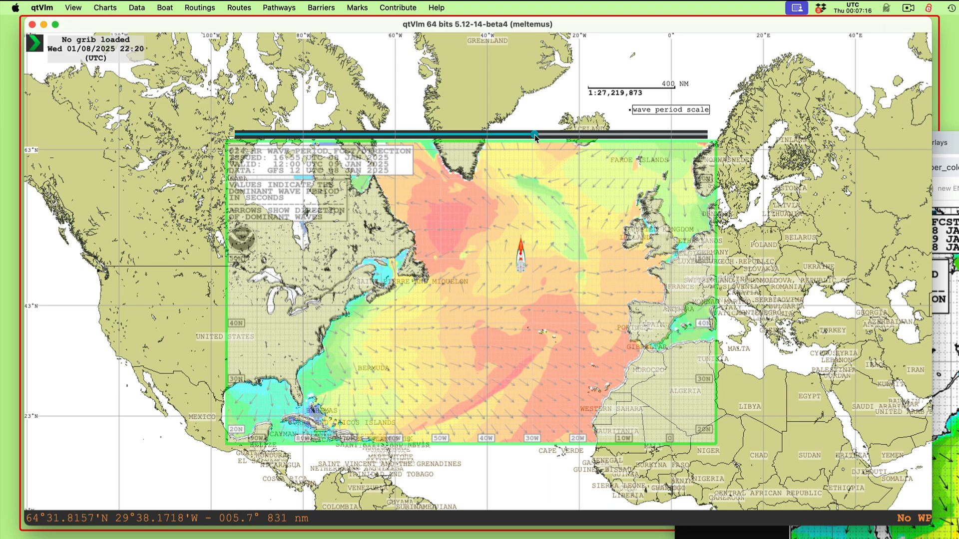
{"action": "left_click_drag", "start_coordinate": [534, 132], "coordinate": [441, 164]}
{"action": "scroll", "coordinate": [301, 400], "scroll_direction": "up", "scroll_amount": 3}
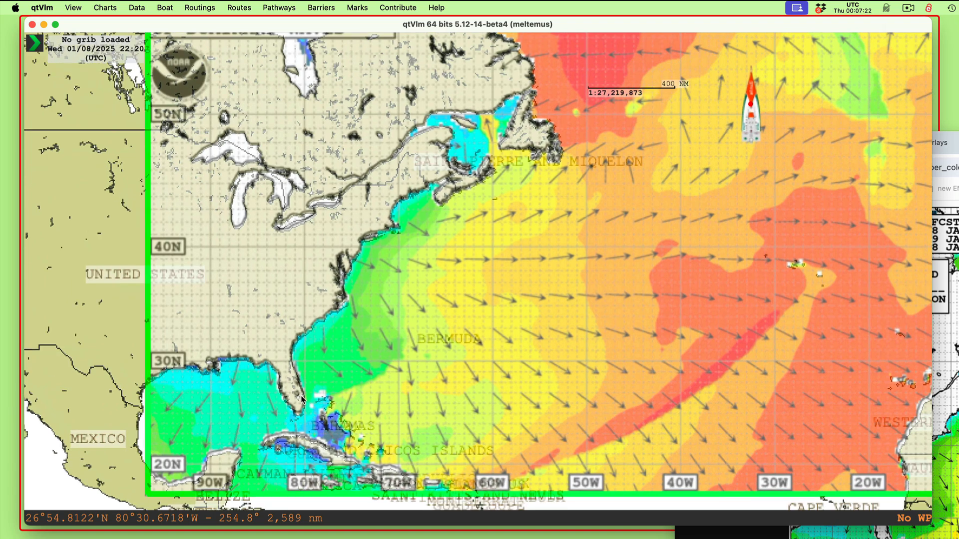
{"action": "scroll", "coordinate": [302, 399], "scroll_direction": "down", "scroll_amount": 3}
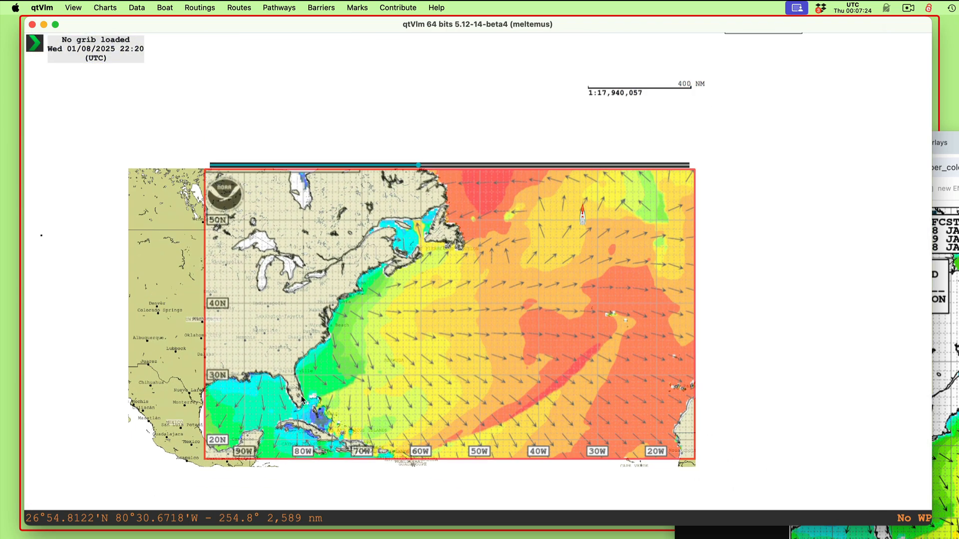
{"action": "scroll", "coordinate": [301, 400], "scroll_direction": "down", "scroll_amount": 2}
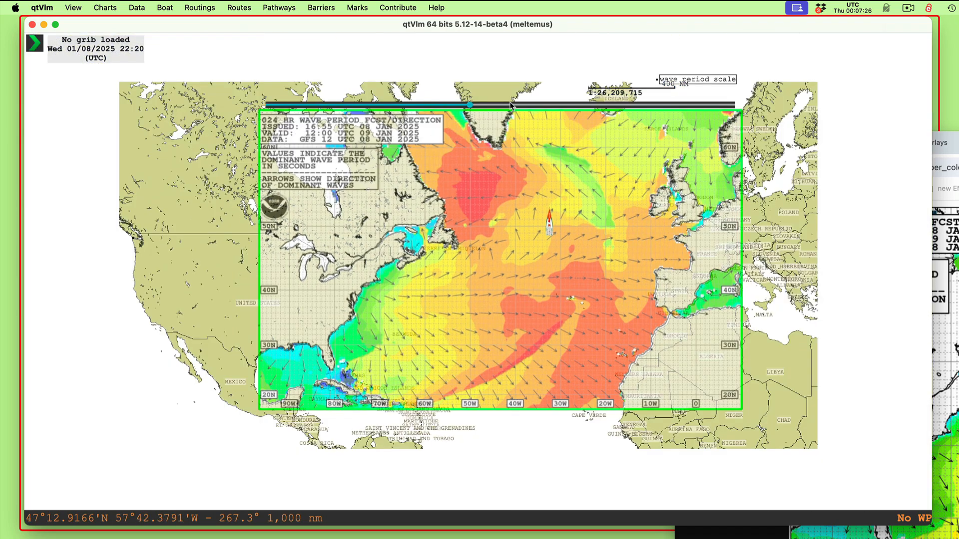
{"action": "left_click_drag", "start_coordinate": [469, 105], "coordinate": [358, 102]}
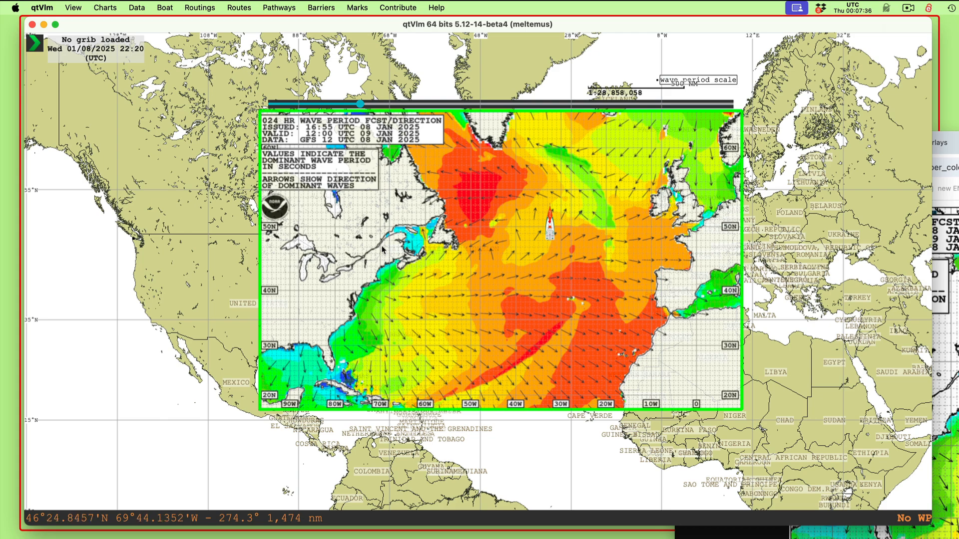
{"action": "scroll", "coordinate": [468, 317], "scroll_direction": "down", "scroll_amount": 5}
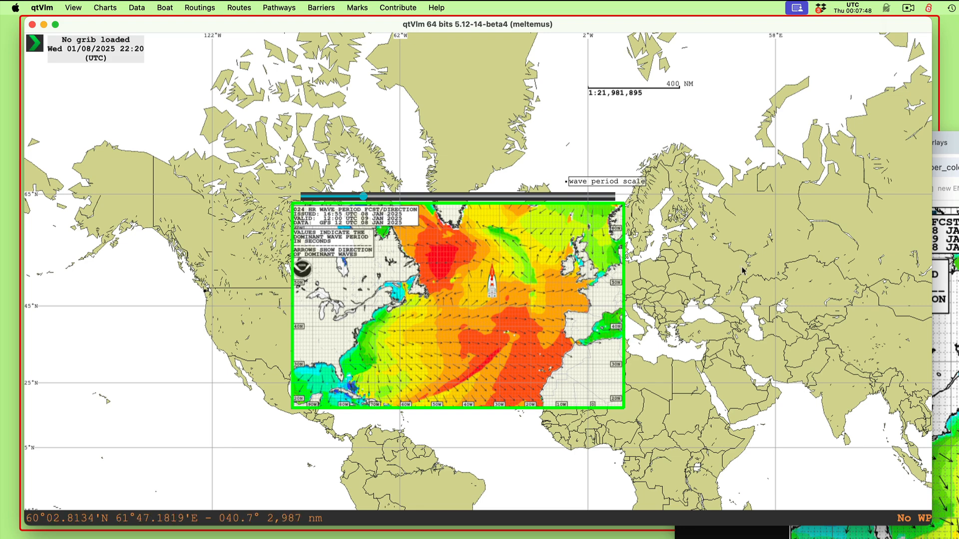
Step: Switch to the wave period chart in Chrome, capture its vertical color scale and open the capture as a new Preview image
{"action": "left_click", "coordinate": [948, 368]}
{"action": "left_click_drag", "start_coordinate": [957, 136], "coordinate": [445, 17]}
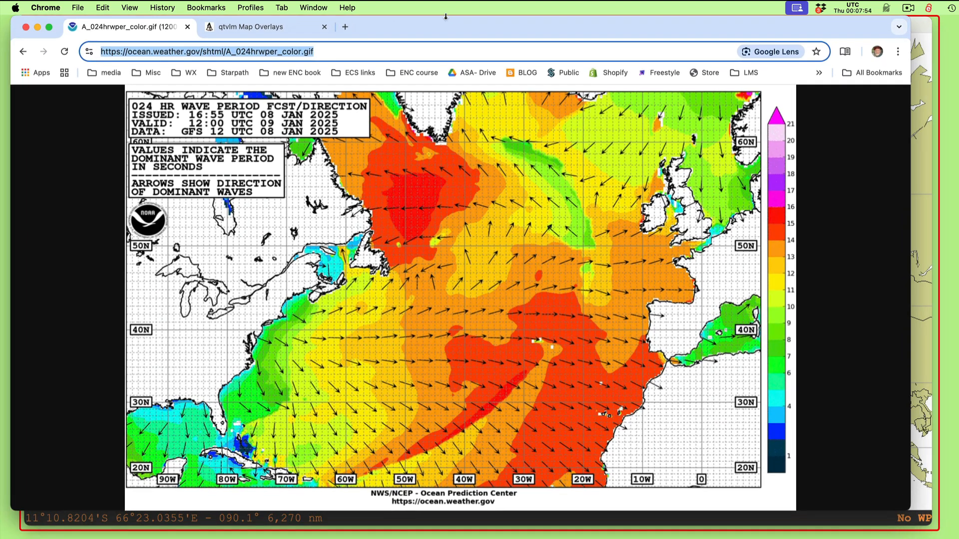
{"action": "key", "text": "super+shift+4"}
{"action": "left_click_drag", "start_coordinate": [759, 86], "coordinate": [794, 514]}
{"action": "key", "text": "super+n"}
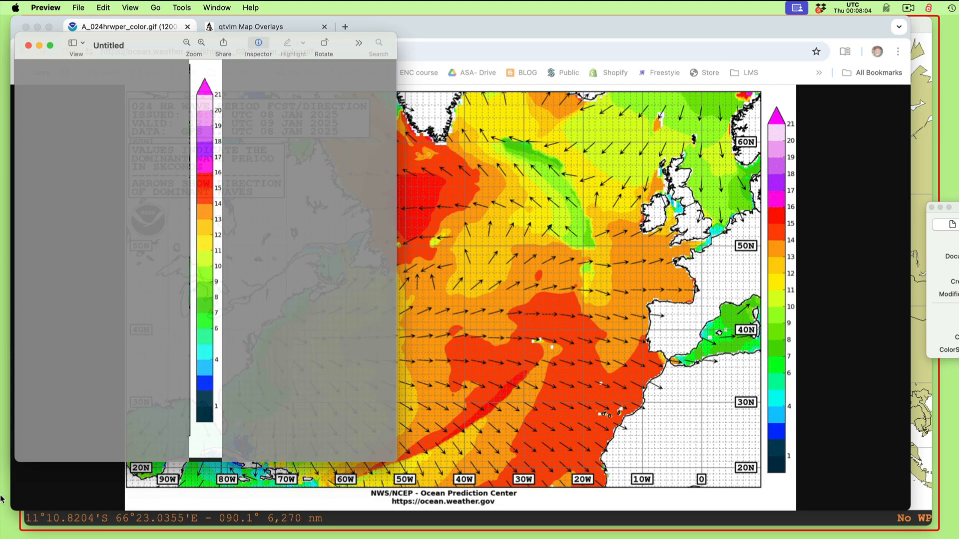
Step: Delete the untitled color scale image in Preview without saving it and minimize the Chrome window
{"action": "left_click_drag", "start_coordinate": [131, 22], "coordinate": [238, 24]}
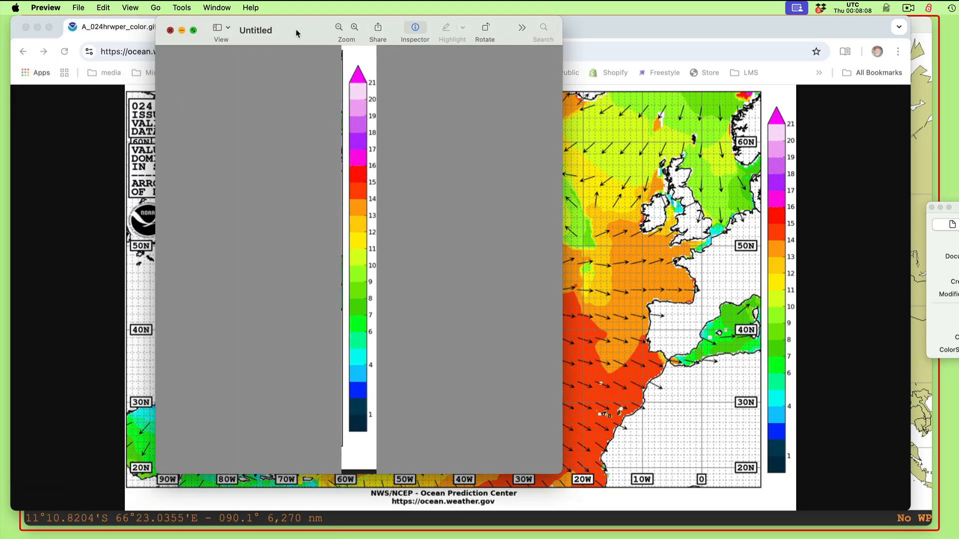
{"action": "left_click", "coordinate": [169, 30]}
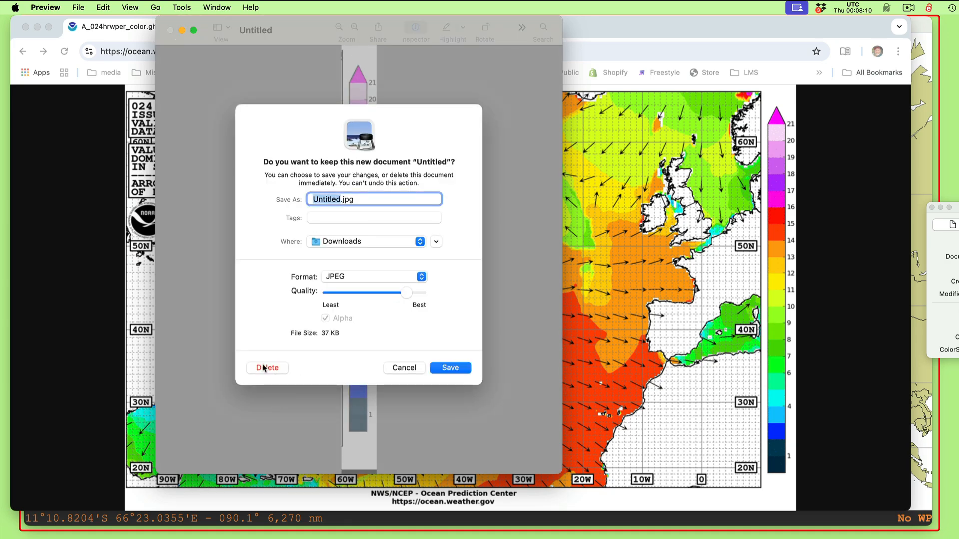
{"action": "left_click", "coordinate": [267, 368]}
{"action": "key", "text": "super+m"}
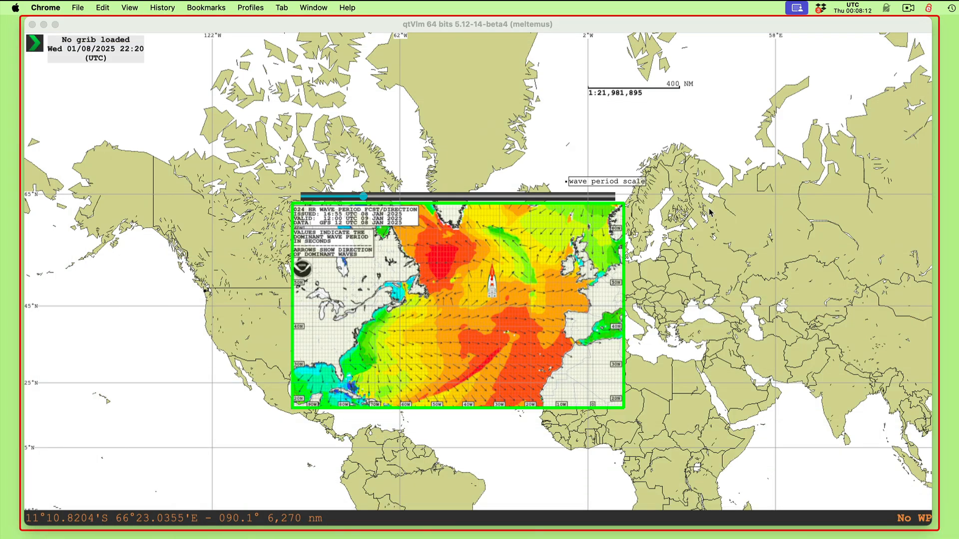
Step: Move the wave period scale mark north to about 71°29'N 6°22'E and open it for editing
{"action": "left_click", "coordinate": [705, 194]}
{"action": "left_click_drag", "start_coordinate": [581, 181], "coordinate": [654, 130]}
{"action": "right_click", "coordinate": [635, 141]}
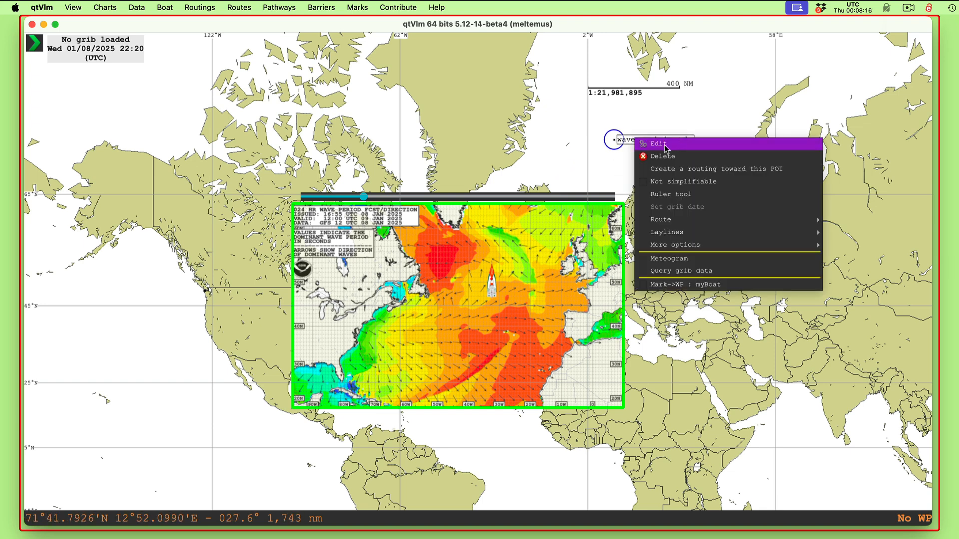
{"action": "left_click", "coordinate": [665, 145]}
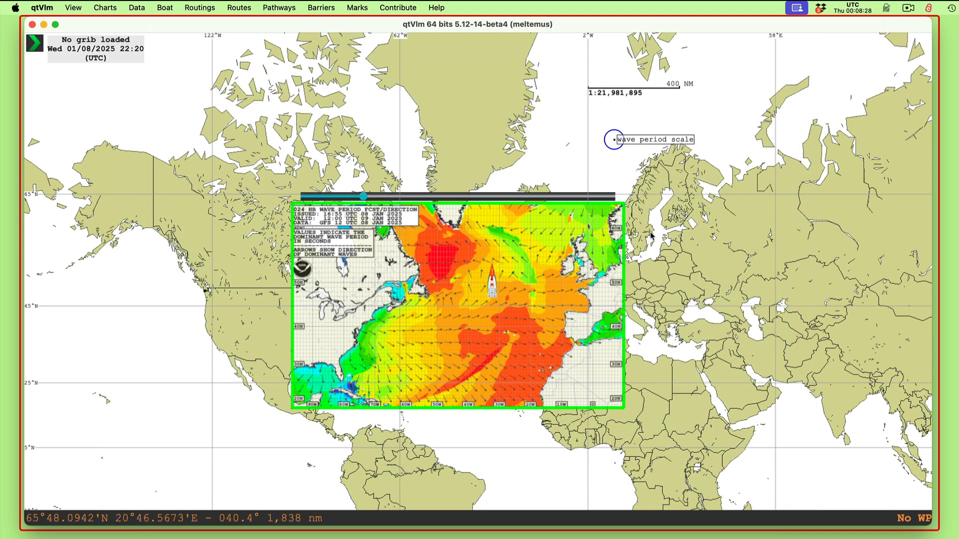
Step: Move the wave period scale mark east of the chart to about 62°43'N 26°58'E and display its color scale image
{"action": "mouse_move", "coordinate": [619, 141]}
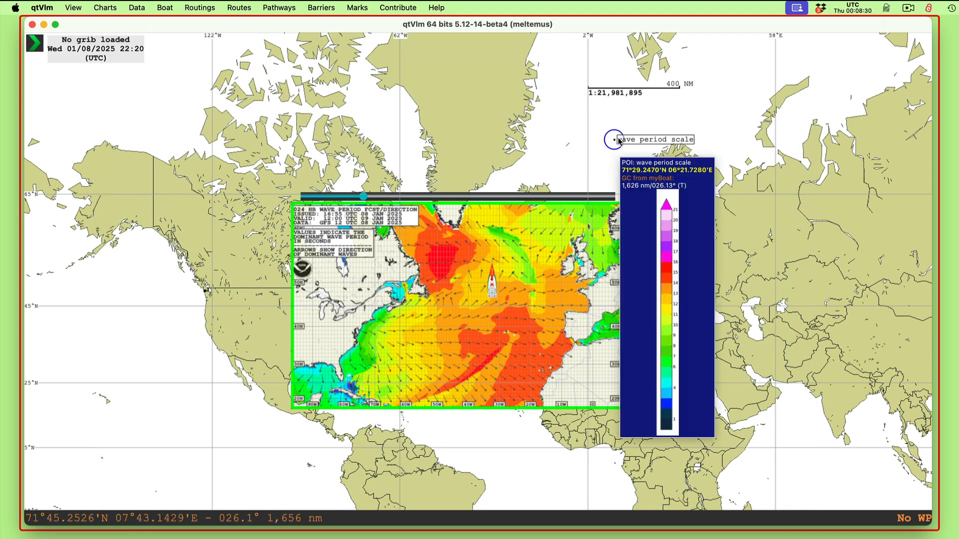
{"action": "left_click_drag", "start_coordinate": [619, 141], "coordinate": [678, 211]}
{"action": "scroll", "coordinate": [728, 312], "scroll_direction": "down", "scroll_amount": 1}
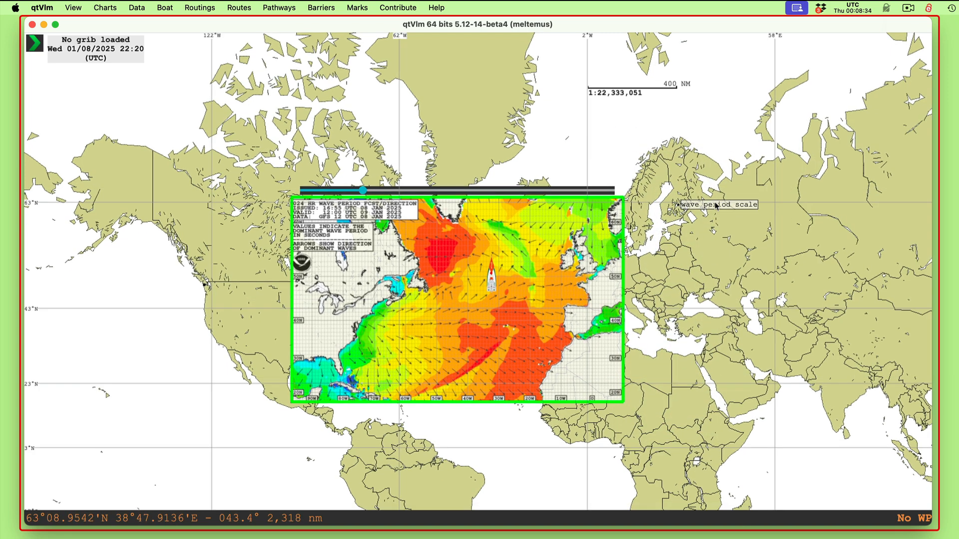
{"action": "mouse_move", "coordinate": [715, 208]}
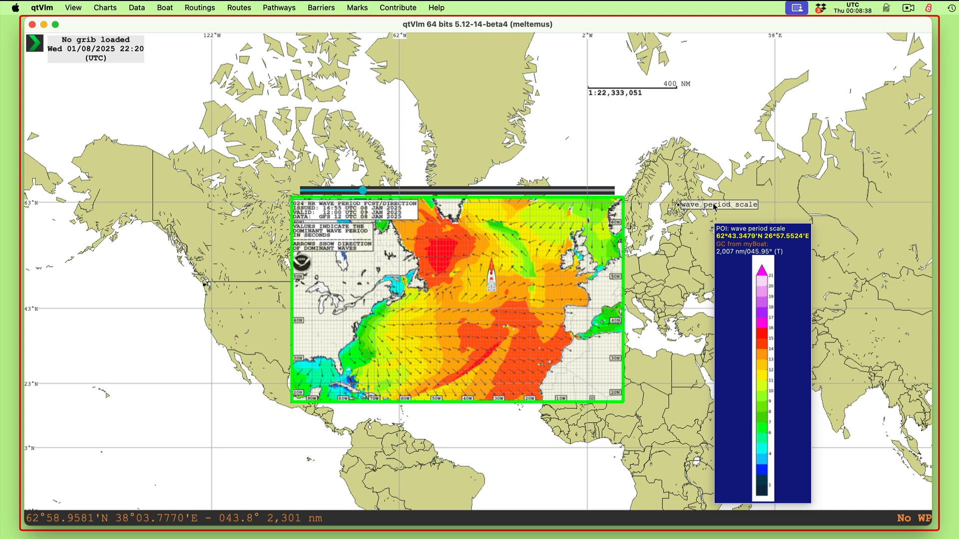
Step: Export the N ATL 24h waves cropped parameters as N ATL 24h waves cropped.qwx in the receivedImages folder and delete that image configuration
{"action": "left_click_drag", "start_coordinate": [630, 280], "coordinate": [631, 280]}
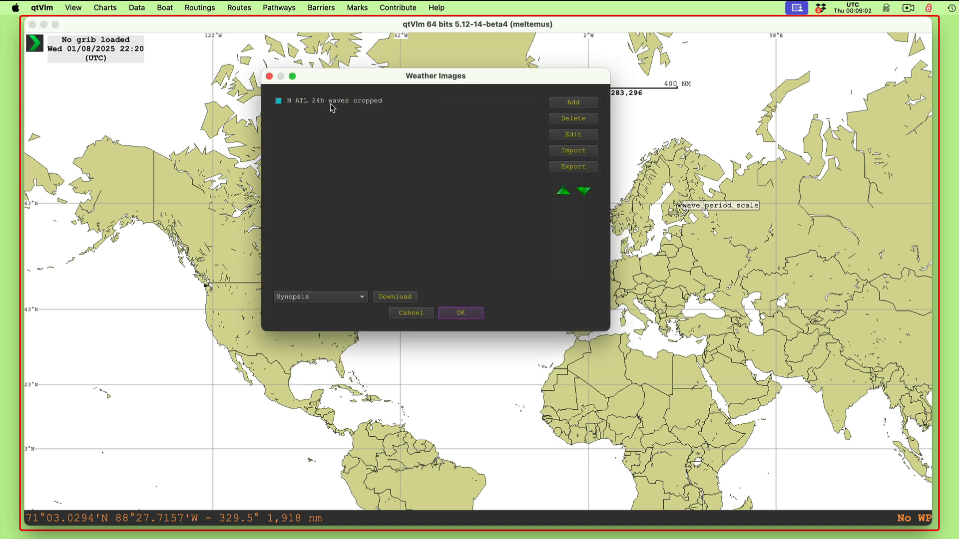
{"action": "left_click", "coordinate": [330, 102]}
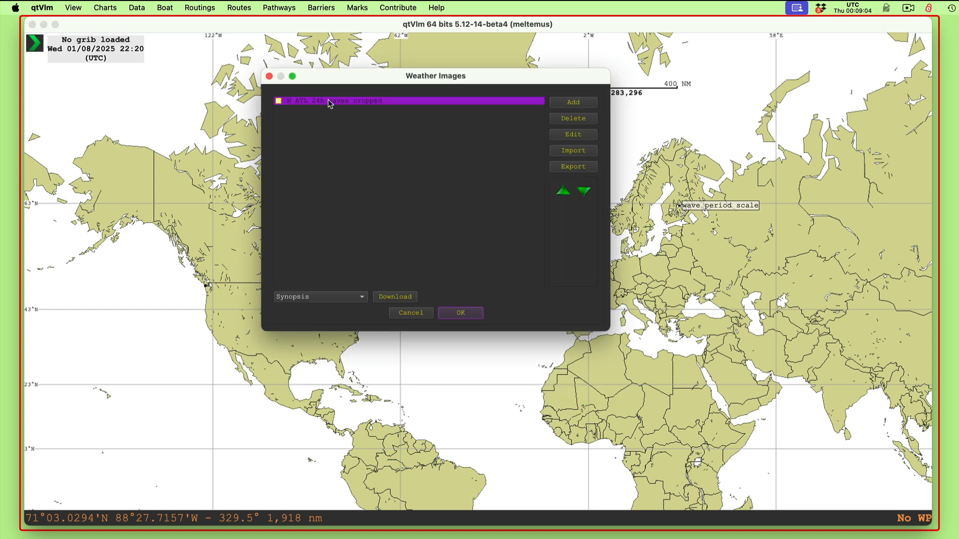
{"action": "left_click", "coordinate": [576, 168]}
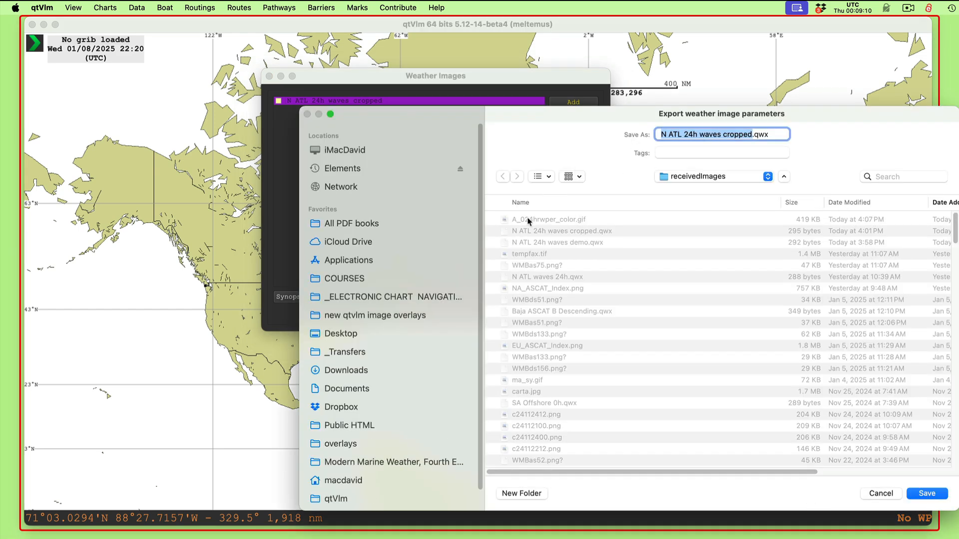
{"action": "left_click", "coordinate": [927, 494]}
{"action": "left_click", "coordinate": [672, 374]}
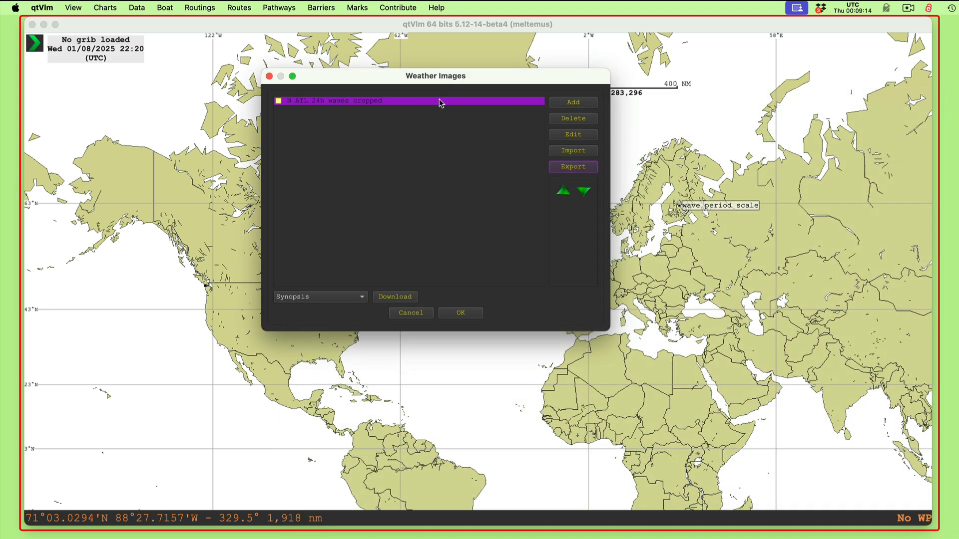
{"action": "left_click", "coordinate": [575, 120]}
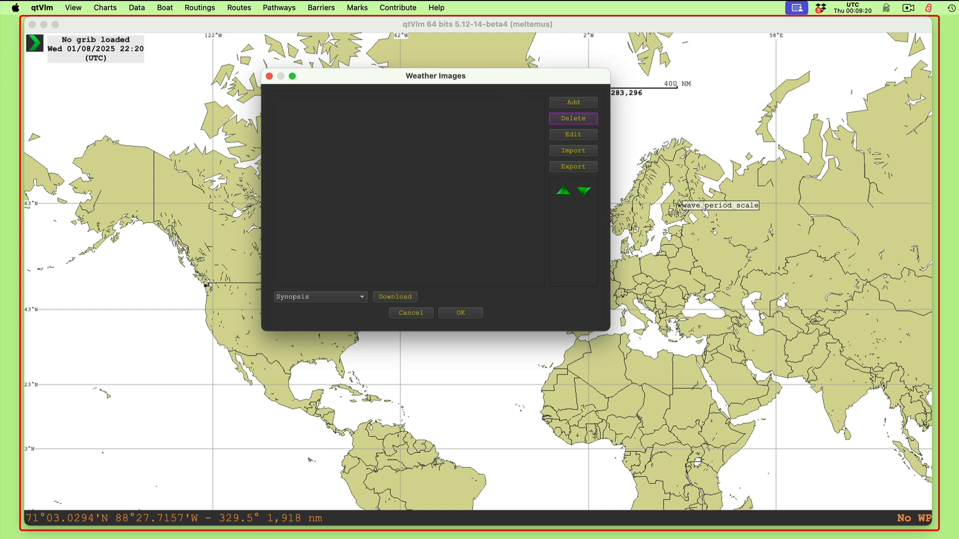
{"action": "key", "text": "super+Tab"}
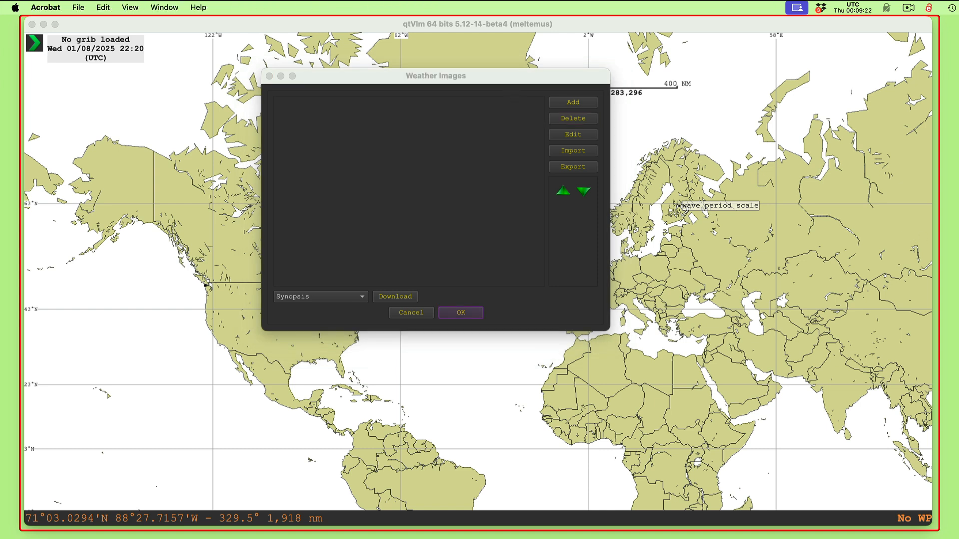
{"action": "key", "text": "super+Tab"}
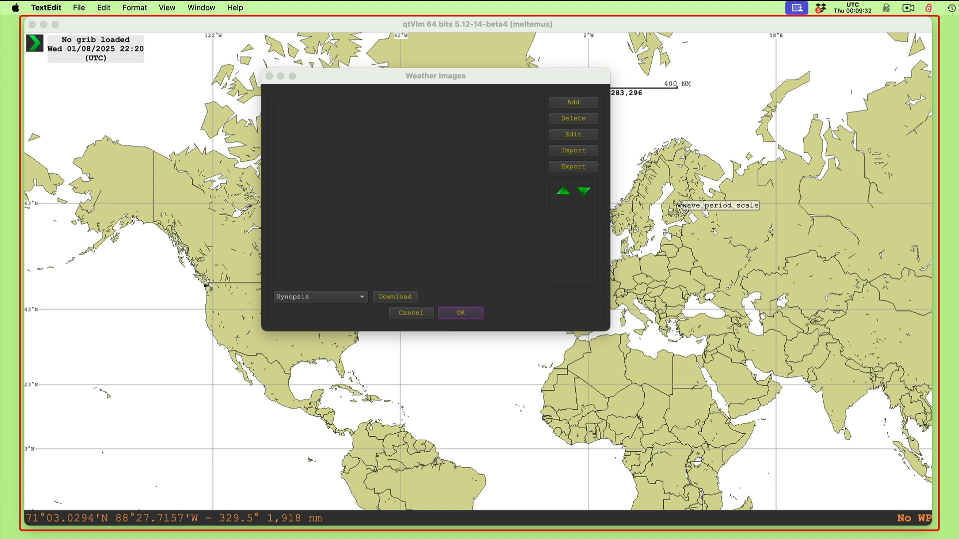
{"action": "left_click", "coordinate": [505, 76]}
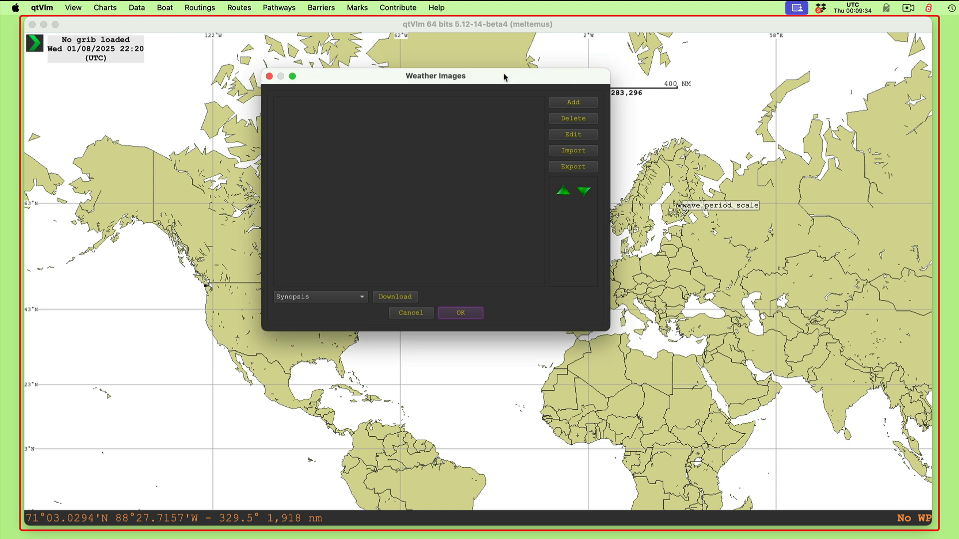
{"action": "left_click_drag", "start_coordinate": [505, 76], "coordinate": [503, 60]}
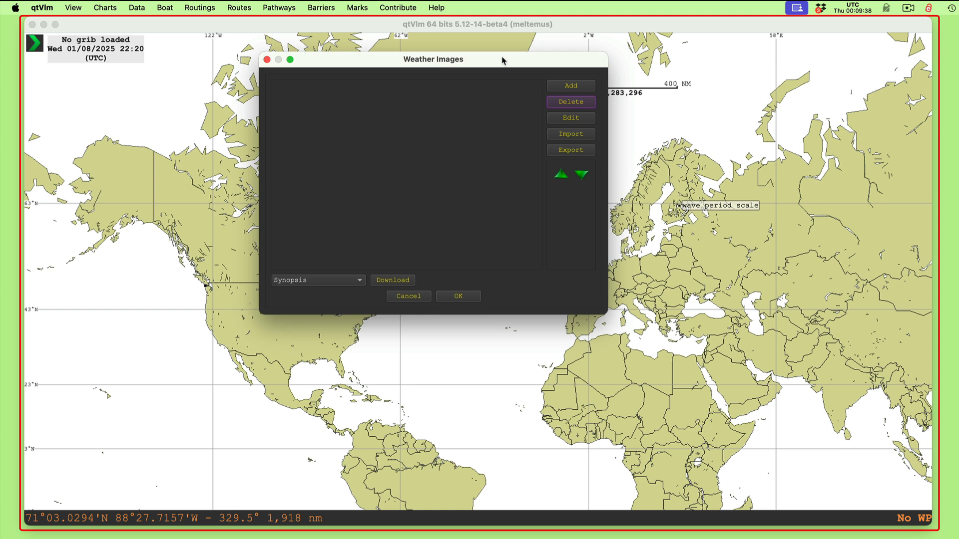
{"action": "left_click_drag", "start_coordinate": [500, 58], "coordinate": [475, 65]}
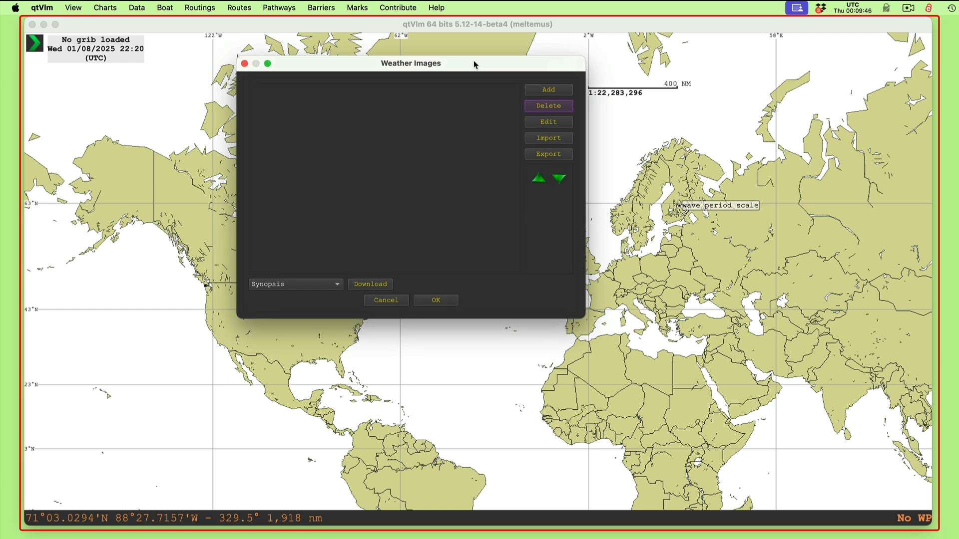
{"action": "left_click_drag", "start_coordinate": [475, 68], "coordinate": [467, 65]}
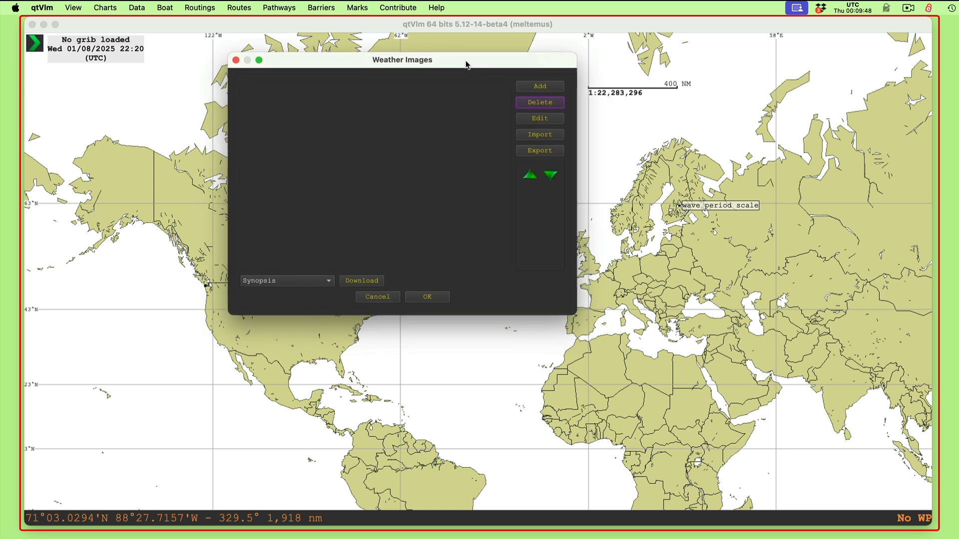
Step: Add three new weather image configurations and activate the first one
{"action": "left_click", "coordinate": [541, 88]}
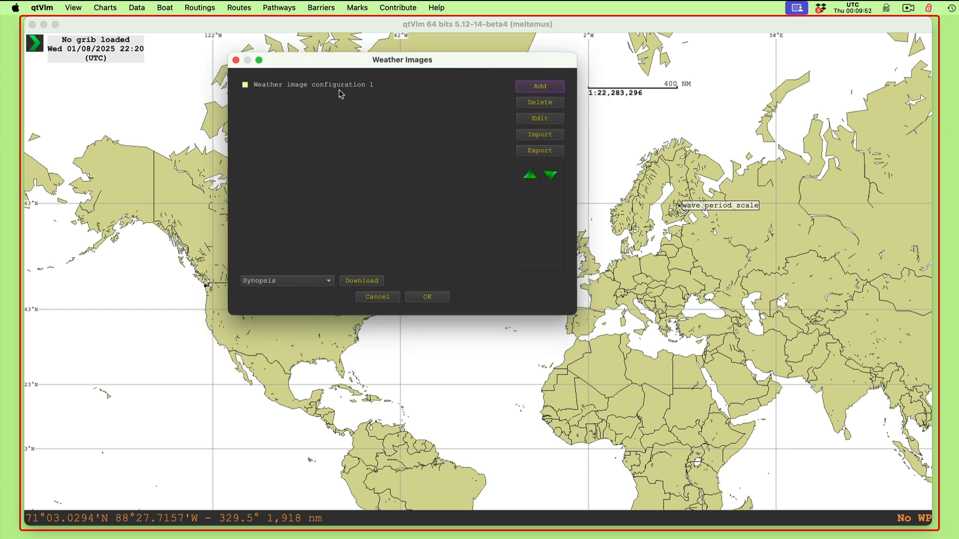
{"action": "left_click", "coordinate": [540, 86]}
{"action": "left_click", "coordinate": [541, 86]}
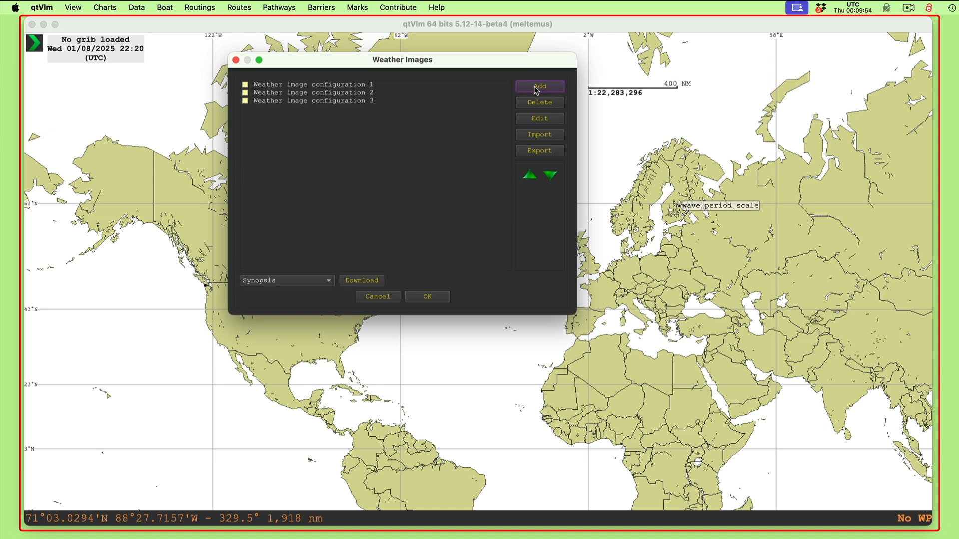
{"action": "left_click", "coordinate": [352, 88]}
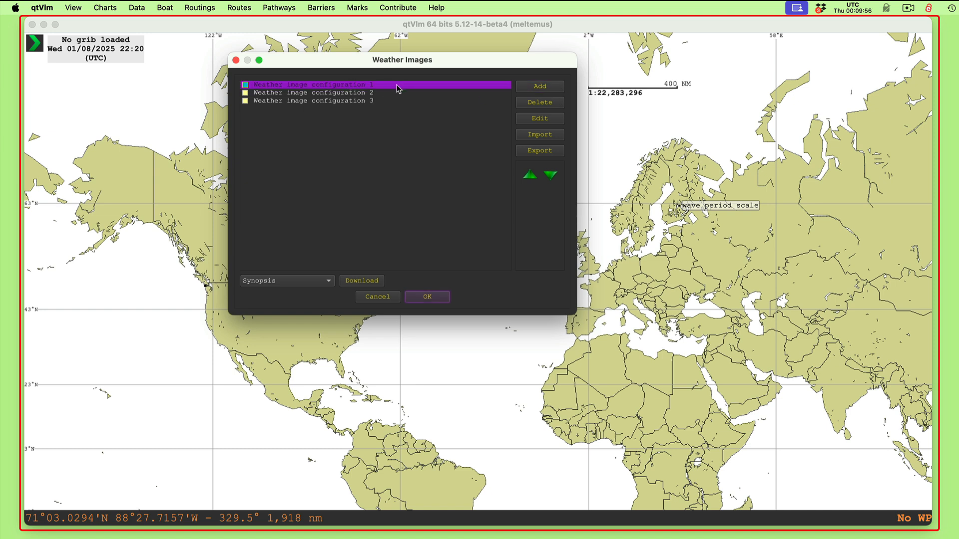
Step: Download the Synopsis image "North Pacific West, surface analysis" into the first configuration and display it on the chart
{"action": "left_click", "coordinate": [305, 284]}
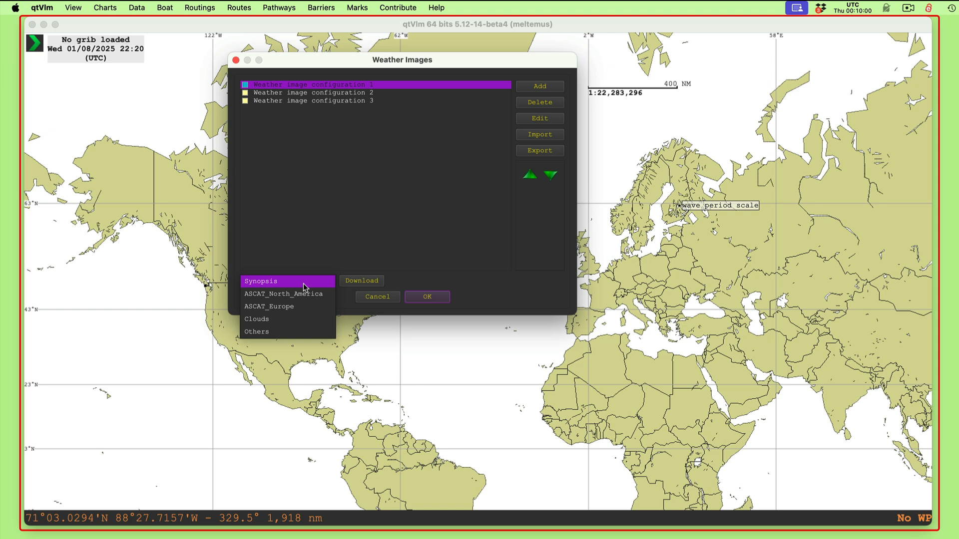
{"action": "left_click", "coordinate": [305, 283]}
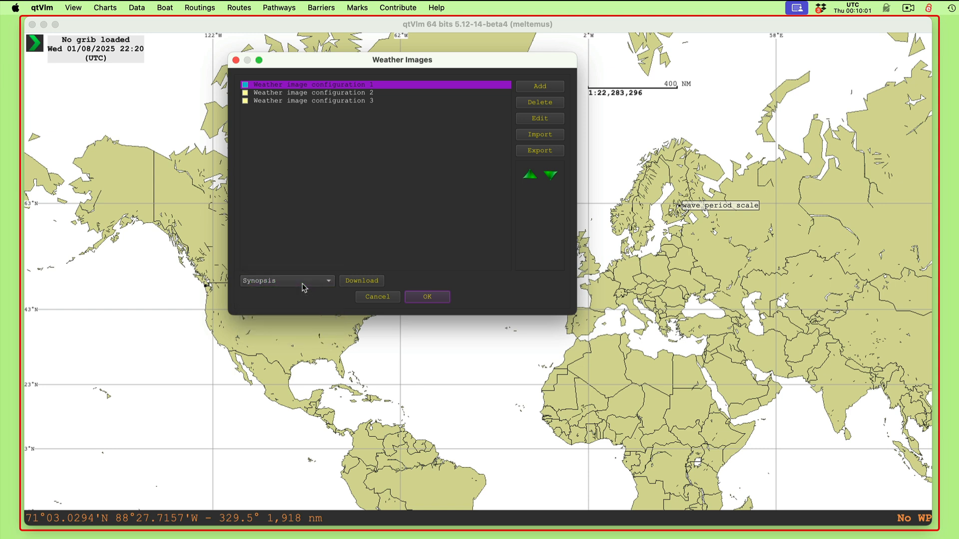
{"action": "left_click", "coordinate": [367, 282]}
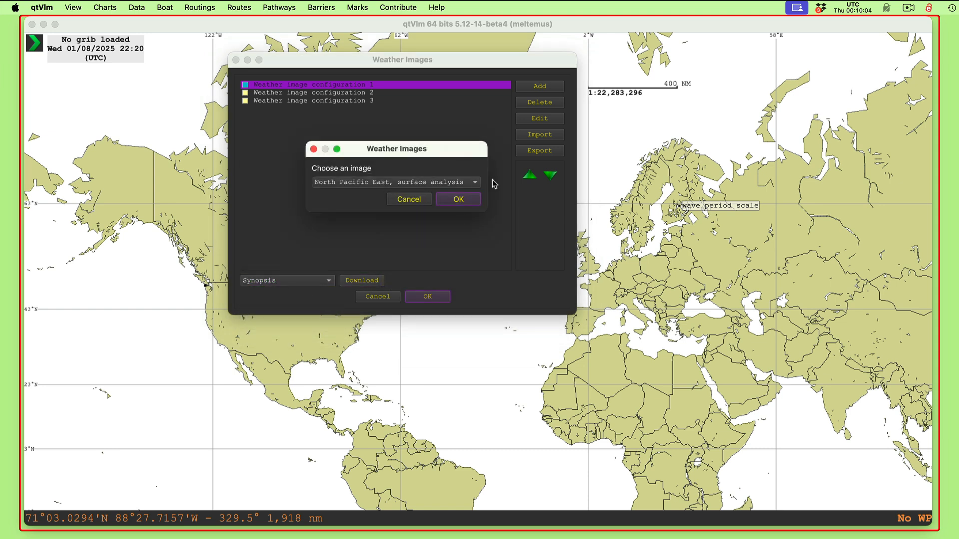
{"action": "left_click", "coordinate": [474, 182]}
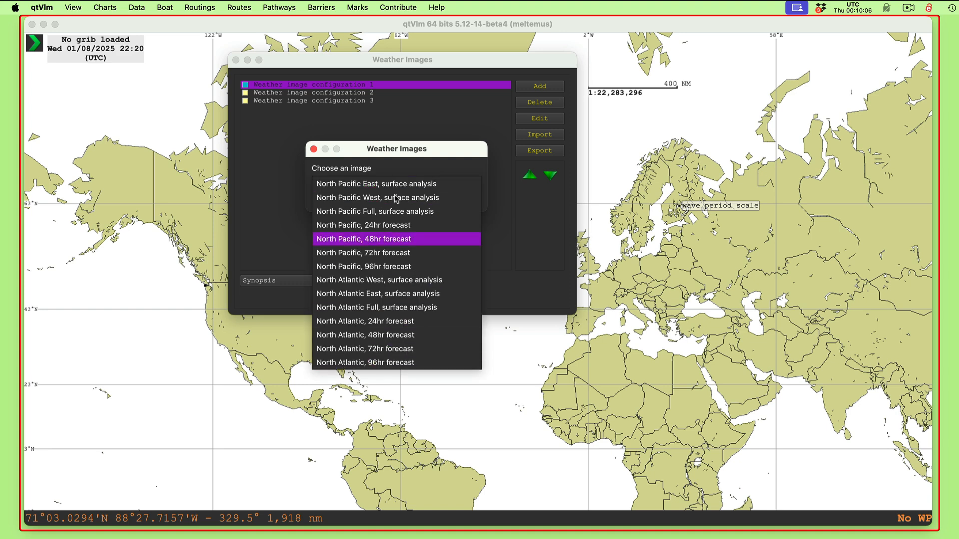
{"action": "left_click", "coordinate": [433, 203]}
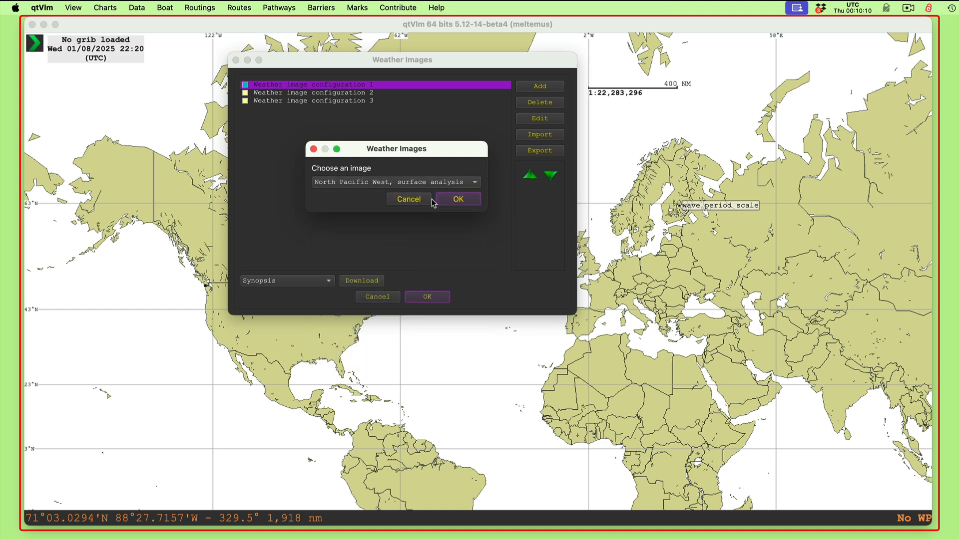
{"action": "left_click", "coordinate": [458, 199]}
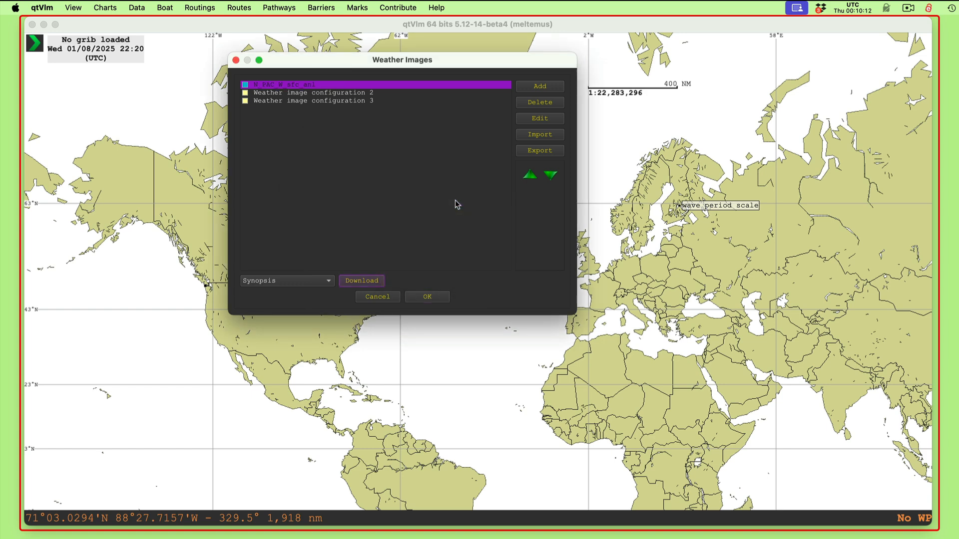
{"action": "left_click", "coordinate": [425, 298]}
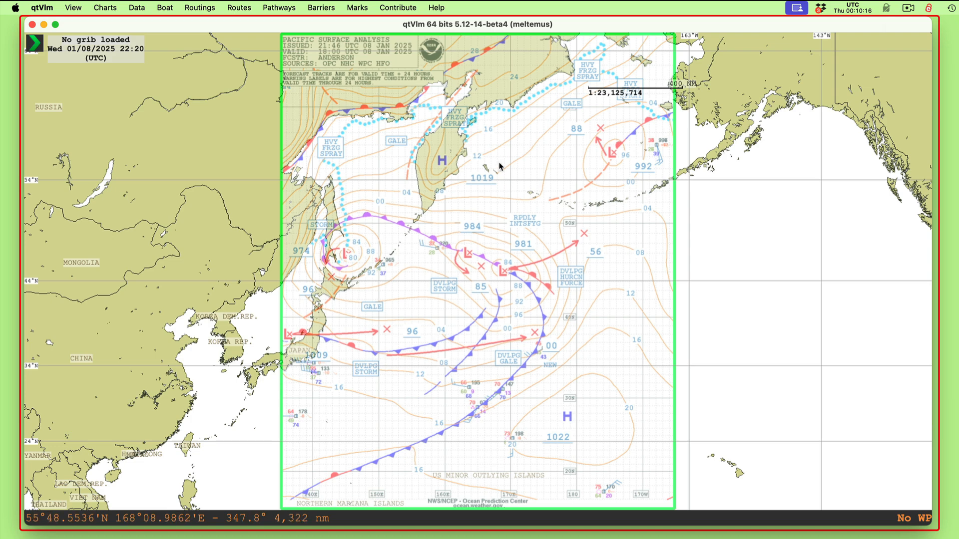
Step: Reduce the transparency of the Pacific surface analysis overlay so it appears more opaque over the base map
{"action": "scroll", "coordinate": [709, 250], "scroll_direction": "up", "scroll_amount": 2}
{"action": "scroll", "coordinate": [718, 264], "scroll_direction": "down", "scroll_amount": 3}
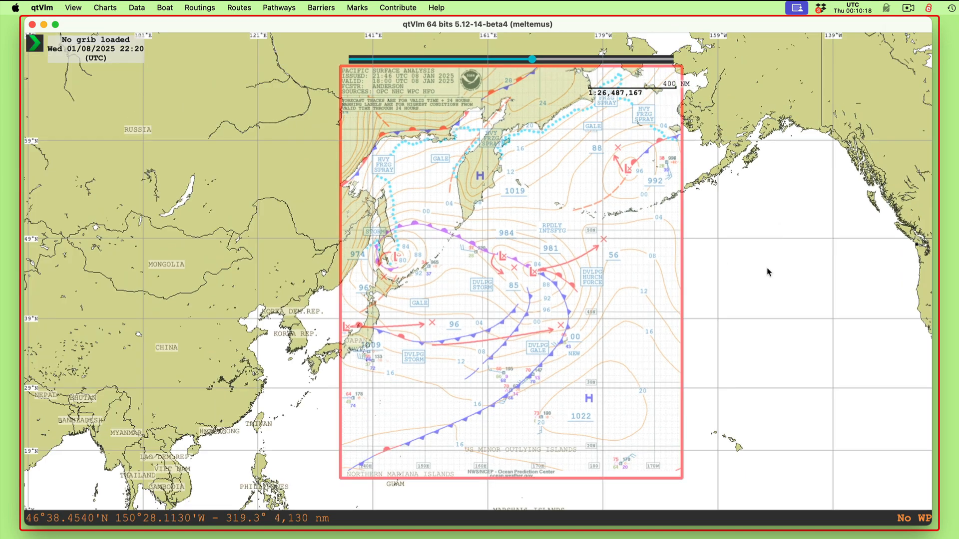
{"action": "left_click_drag", "start_coordinate": [533, 58], "coordinate": [439, 61]}
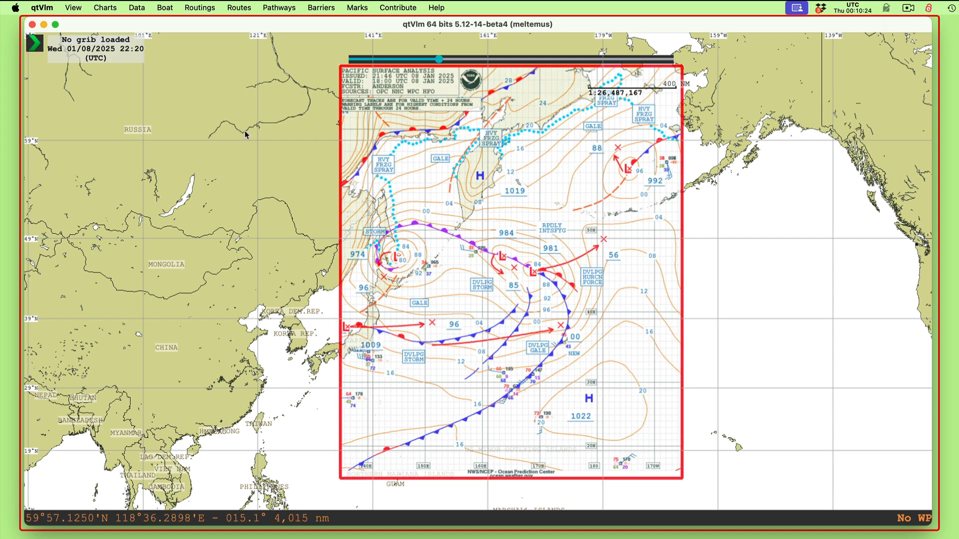
{"action": "scroll", "coordinate": [245, 134], "scroll_direction": "down", "scroll_amount": 5}
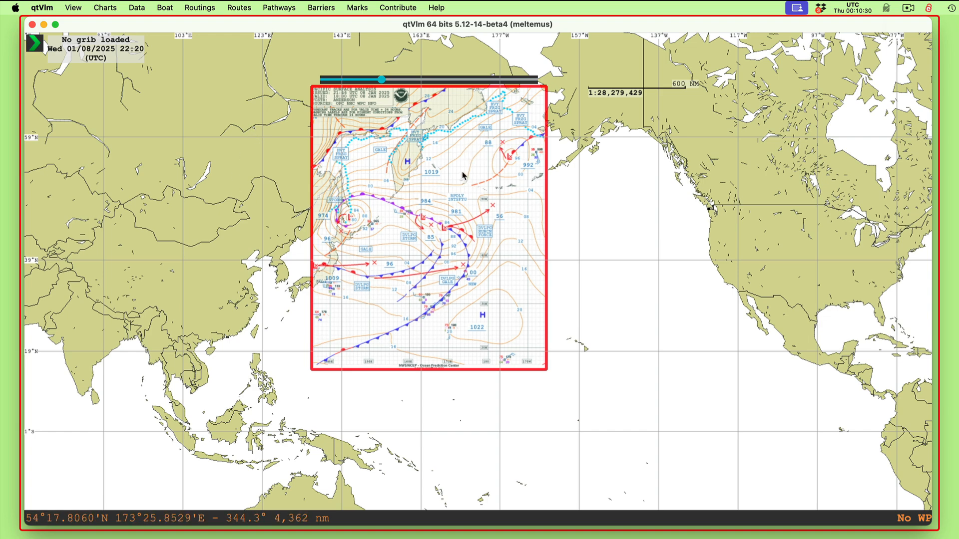
{"action": "scroll", "coordinate": [458, 164], "scroll_direction": "up", "scroll_amount": 4}
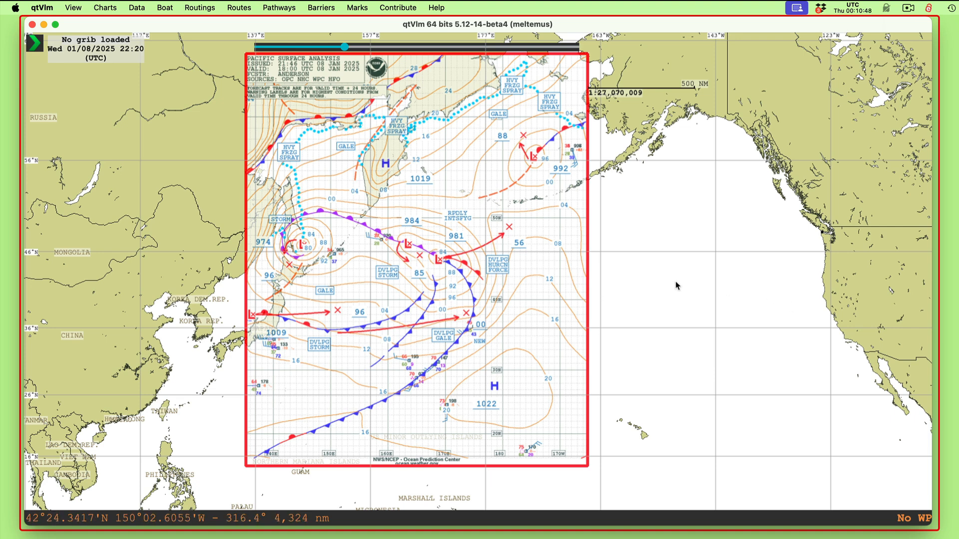
{"action": "scroll", "coordinate": [676, 282], "scroll_direction": "down", "scroll_amount": 2}
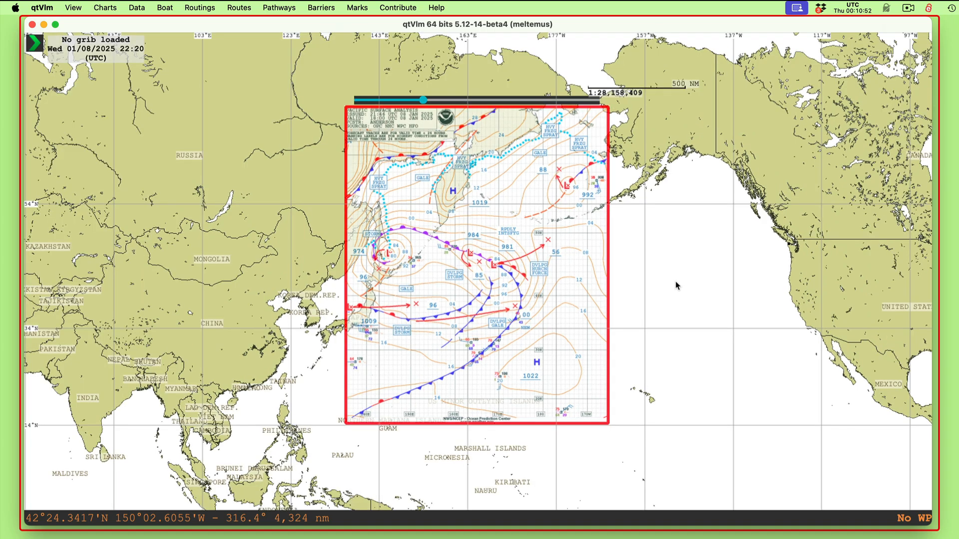
Step: Switch to the qtVlm Map Overlays page in Chrome and examine its georeferenced overlays from Synopsis through ASCAT, Clouds and Others
{"action": "key", "text": "super+Tab"}
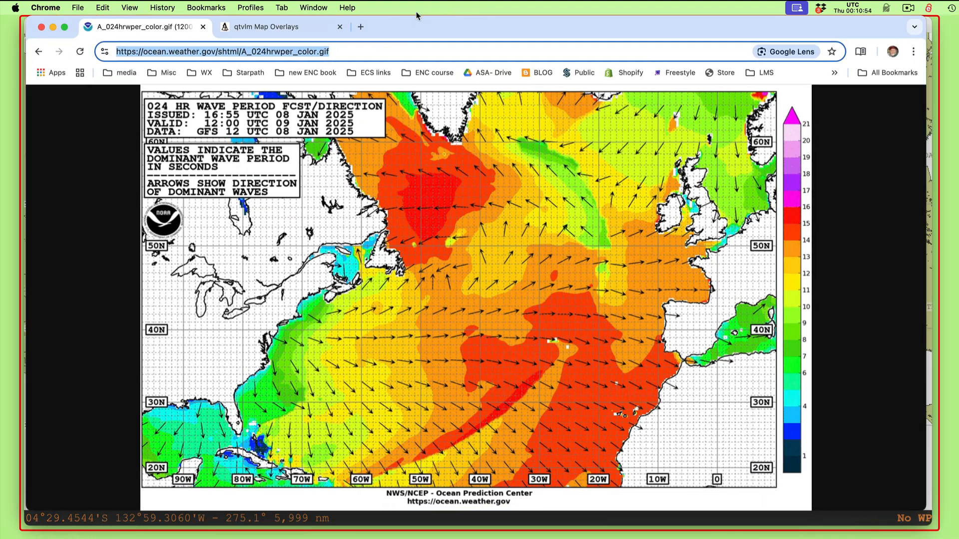
{"action": "left_click", "coordinate": [277, 32]}
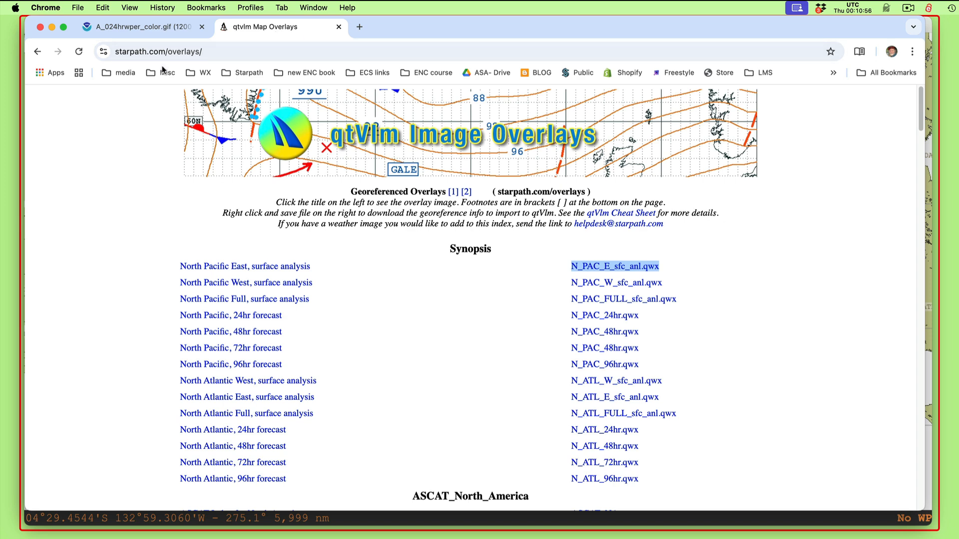
{"action": "left_click", "coordinate": [242, 49]}
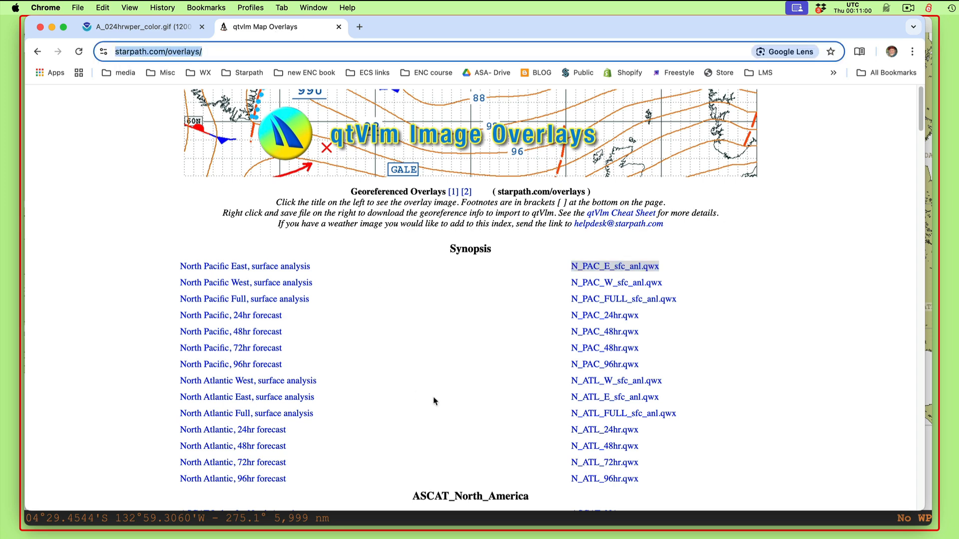
{"action": "scroll", "coordinate": [433, 396], "scroll_direction": "down", "scroll_amount": 5}
{"action": "scroll", "coordinate": [433, 396], "scroll_direction": "down", "scroll_amount": 12}
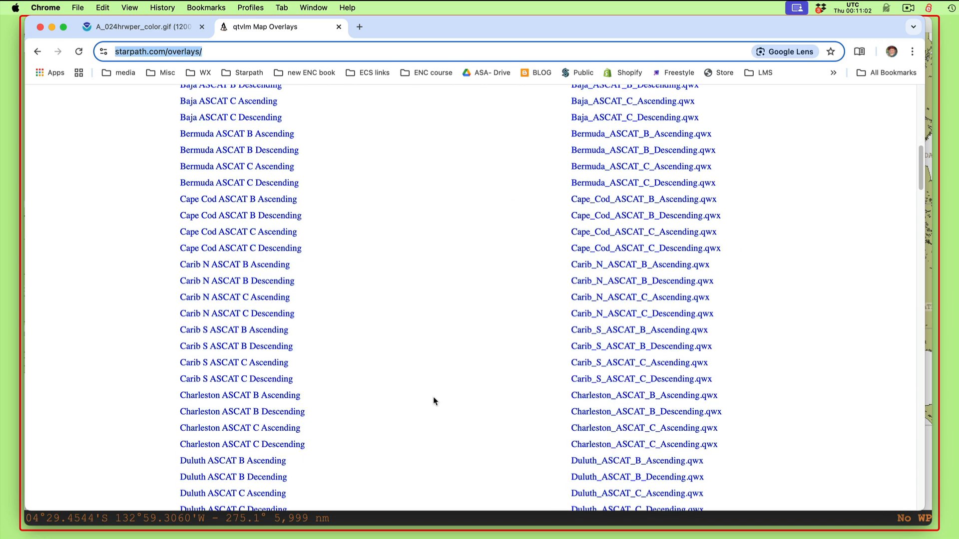
{"action": "scroll", "coordinate": [433, 398], "scroll_direction": "down", "scroll_amount": 4}
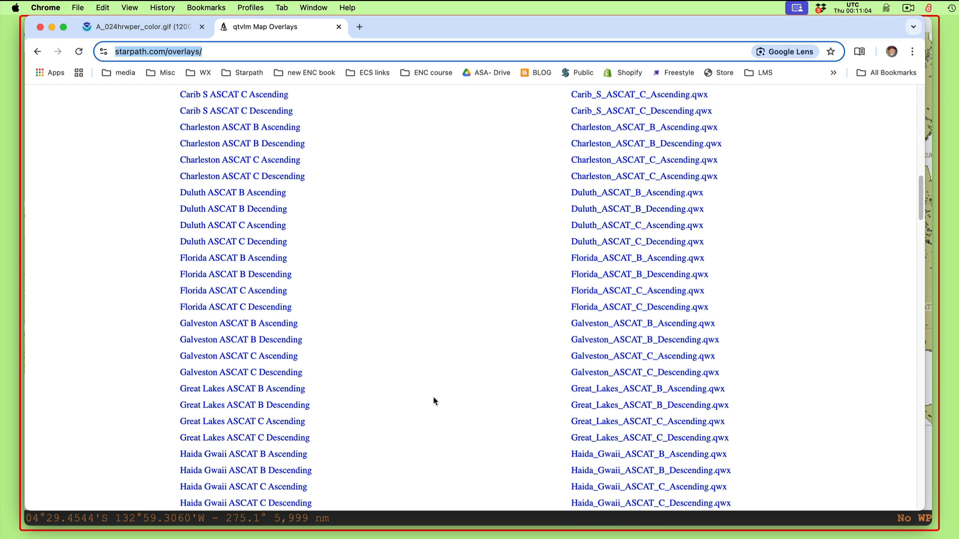
{"action": "scroll", "coordinate": [433, 397], "scroll_direction": "down", "scroll_amount": 20}
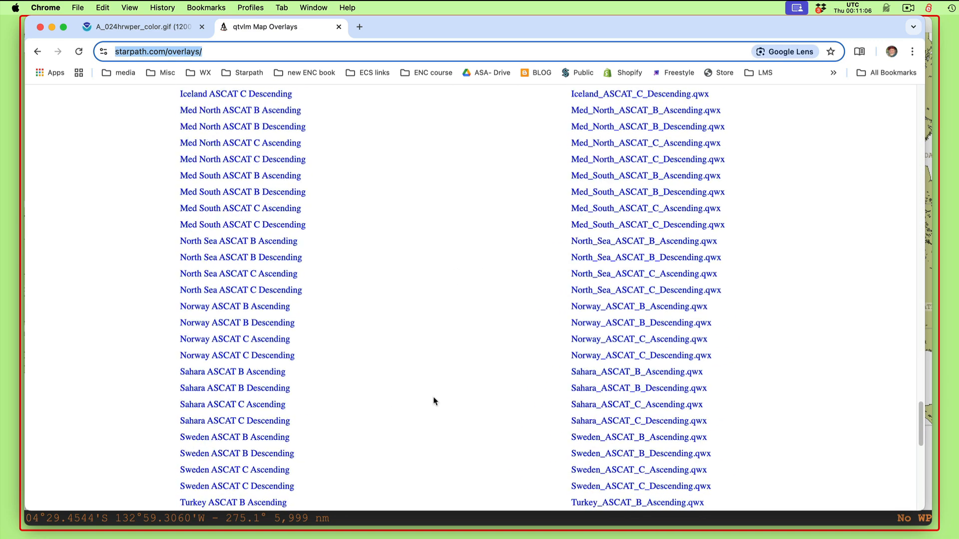
{"action": "scroll", "coordinate": [433, 397], "scroll_direction": "down", "scroll_amount": 15}
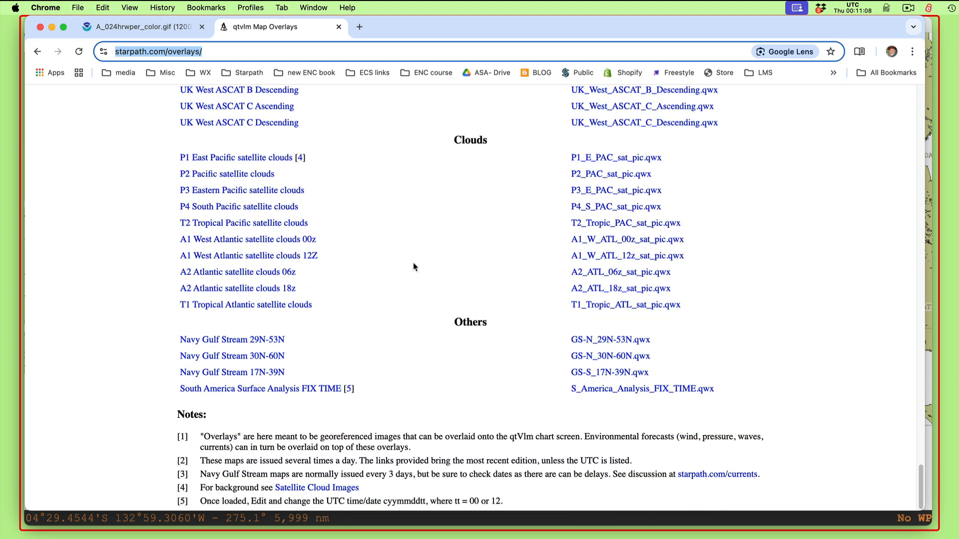
{"action": "scroll", "coordinate": [355, 258], "scroll_direction": "up", "scroll_amount": 2}
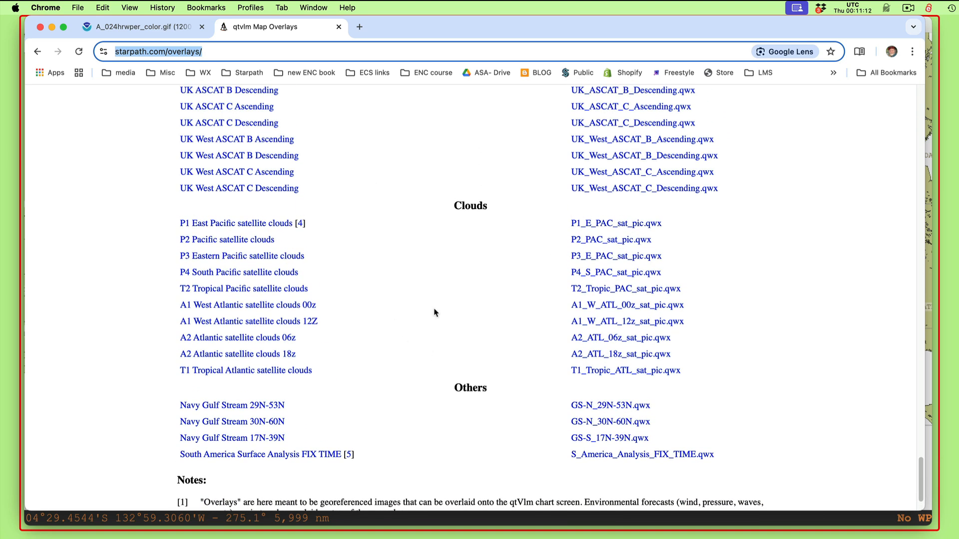
{"action": "scroll", "coordinate": [435, 307], "scroll_direction": "down", "scroll_amount": 1}
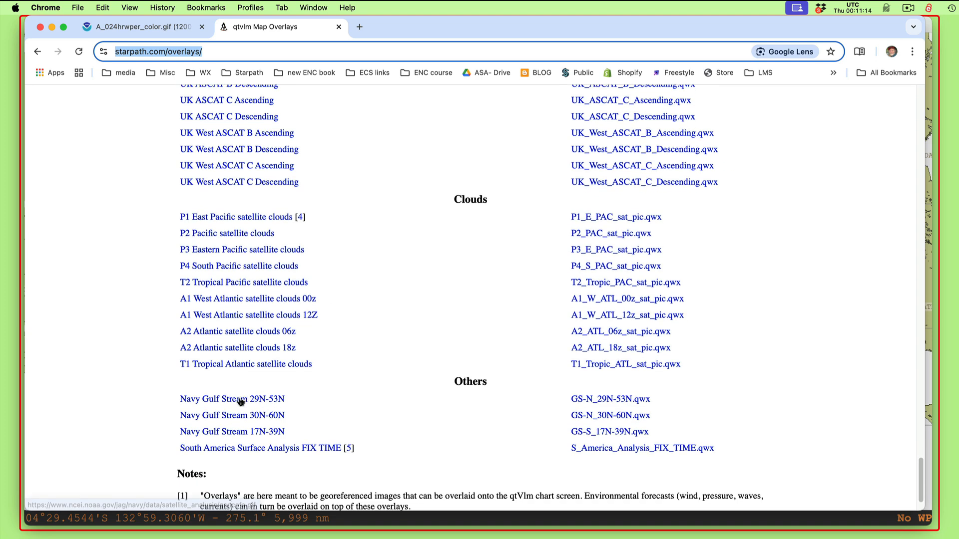
Step: View the Navy Gulf Stream 29N-53N image and the P2 Pacific satellite clouds image, returning to the overlays index
{"action": "left_click", "coordinate": [240, 400]}
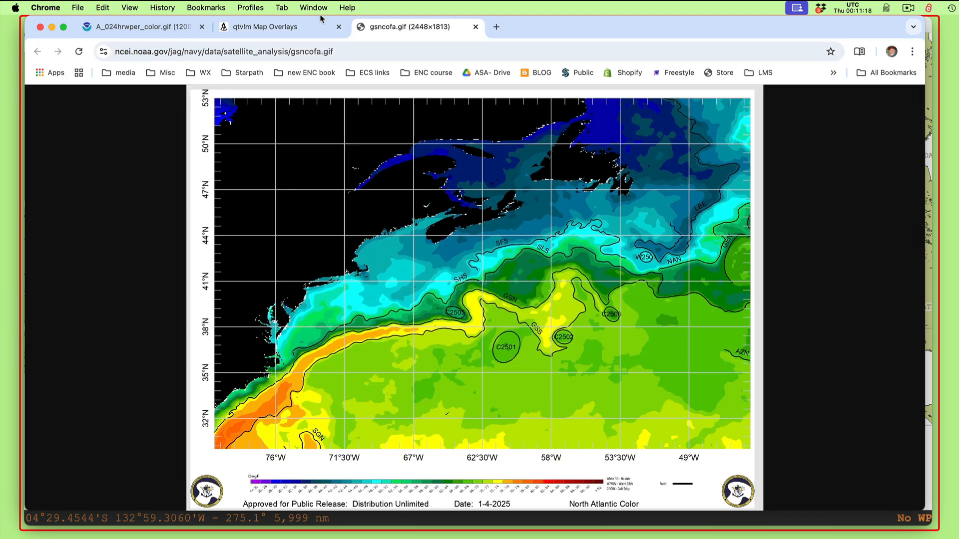
{"action": "left_click", "coordinate": [295, 27]}
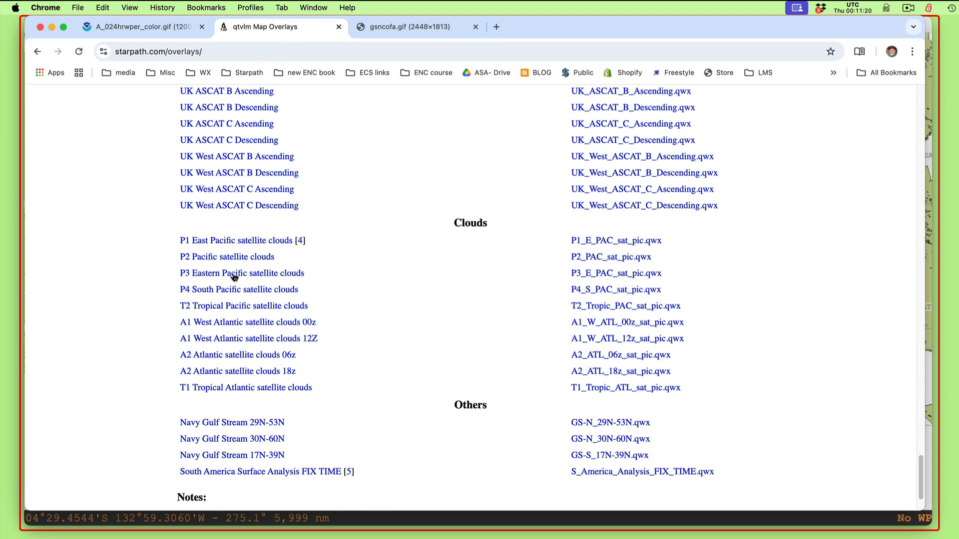
{"action": "left_click", "coordinate": [229, 258]}
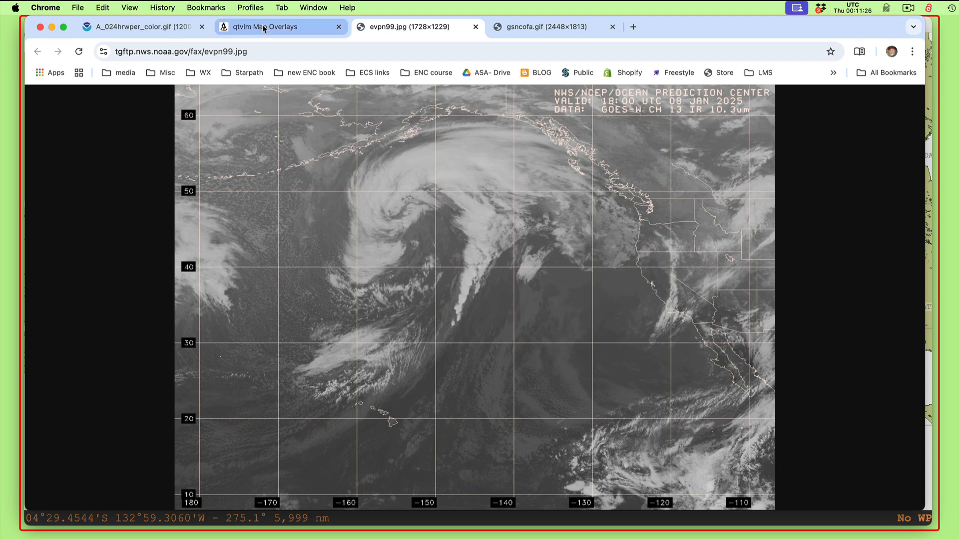
{"action": "left_click", "coordinate": [244, 25]}
Step: View the UK ASCAT B Ascending wind image from the overlays index and close it
{"action": "scroll", "coordinate": [239, 240], "scroll_direction": "up", "scroll_amount": 5}
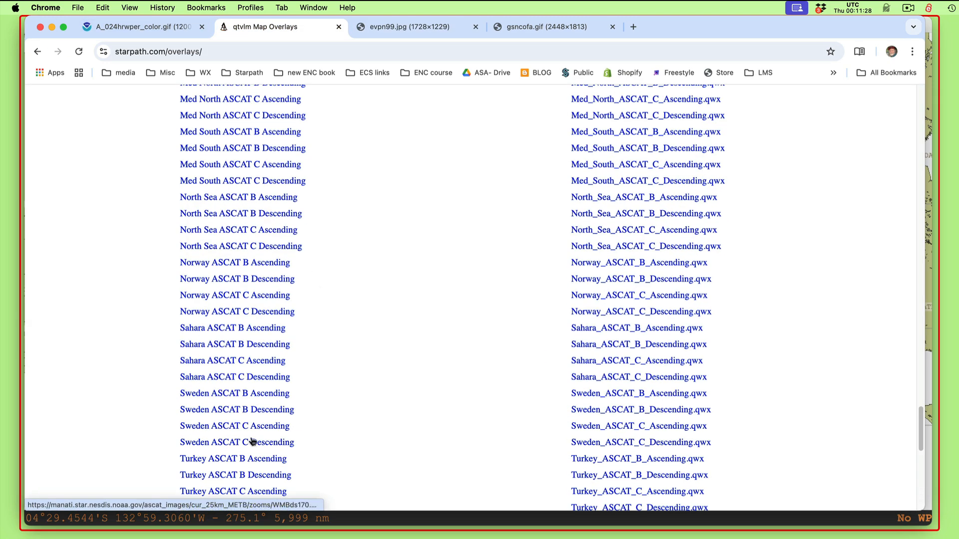
{"action": "scroll", "coordinate": [287, 356], "scroll_direction": "down", "scroll_amount": 4}
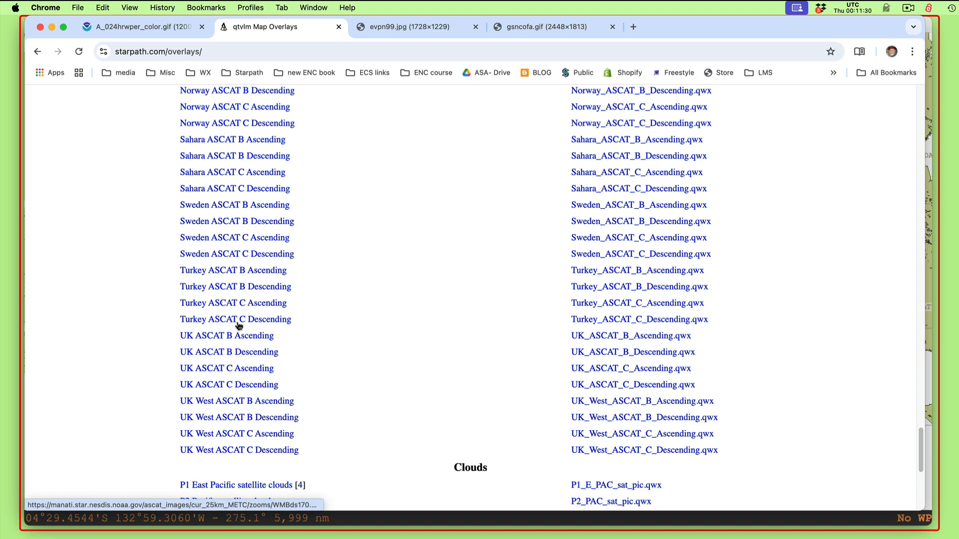
{"action": "left_click", "coordinate": [240, 340]}
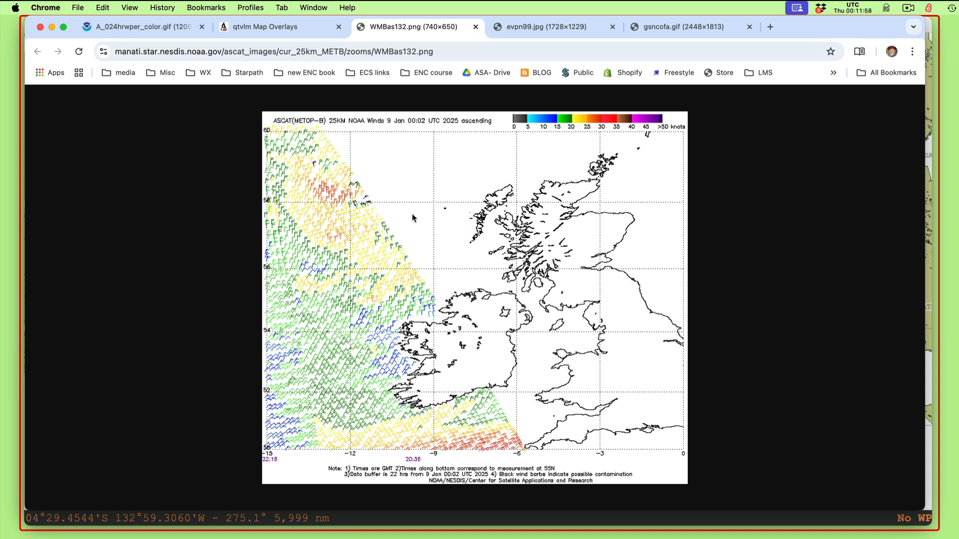
{"action": "left_click", "coordinate": [476, 27]}
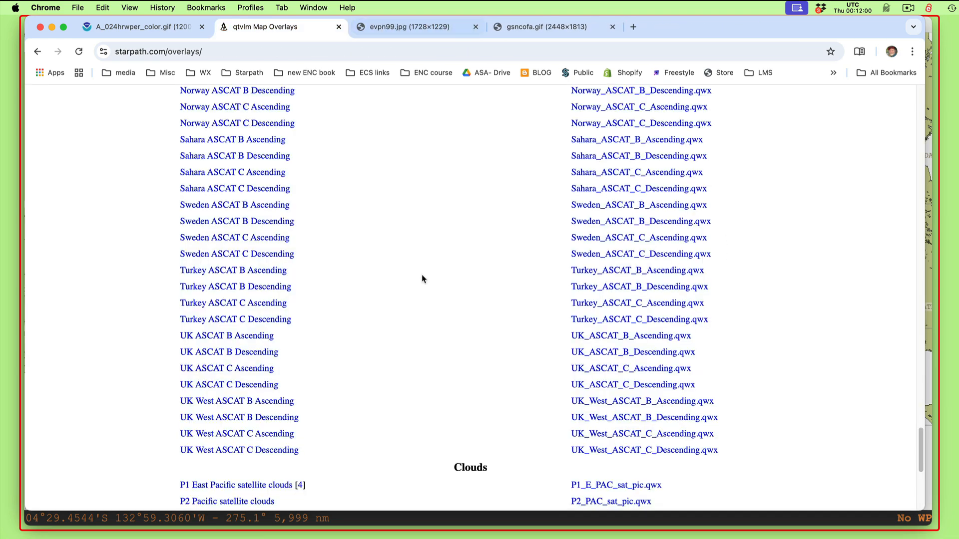
Step: View the source image for "North Pacific West, surface analysis" from the Synopsis section and close it
{"action": "scroll", "coordinate": [436, 324], "scroll_direction": "up", "scroll_amount": 10}
{"action": "scroll", "coordinate": [436, 327], "scroll_direction": "up", "scroll_amount": 20}
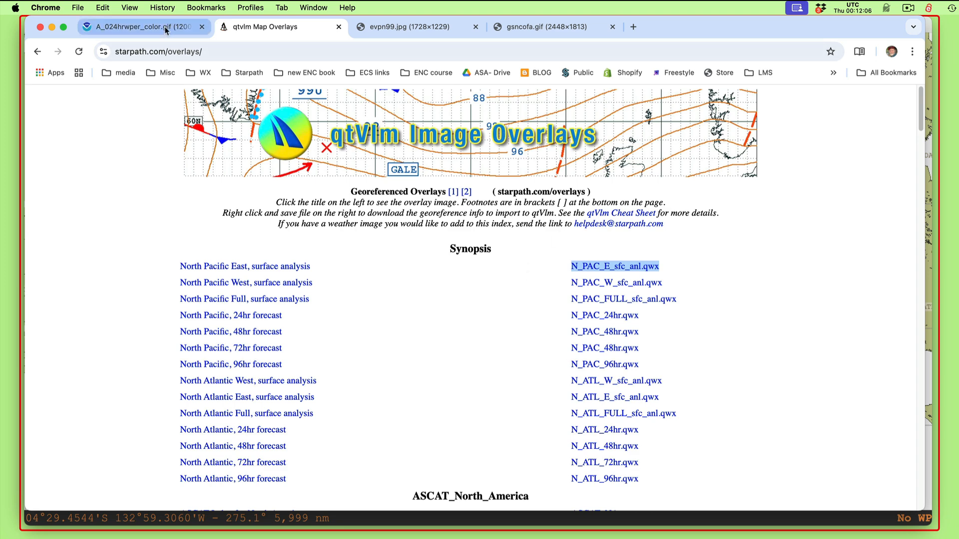
{"action": "left_click", "coordinate": [229, 282]}
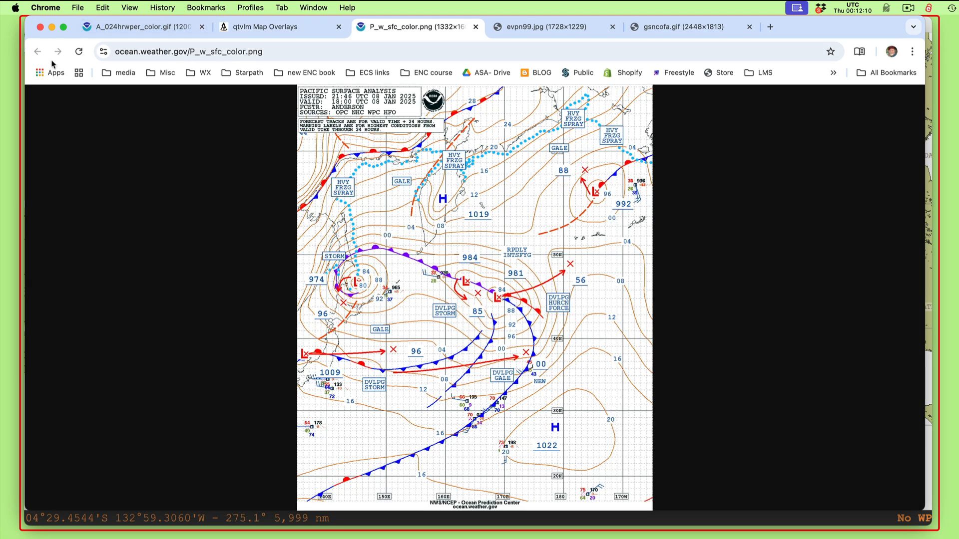
{"action": "left_click", "coordinate": [472, 26]}
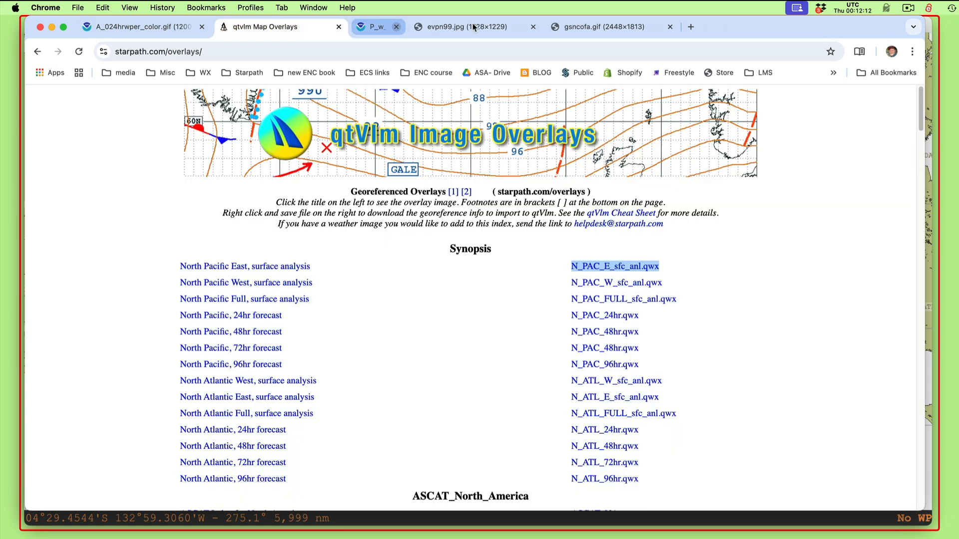
Step: Open N_PAC_W_sfc_anl.qwx, examine its georeference parameters from file name through transparency, and close it
{"action": "left_click", "coordinate": [606, 284]}
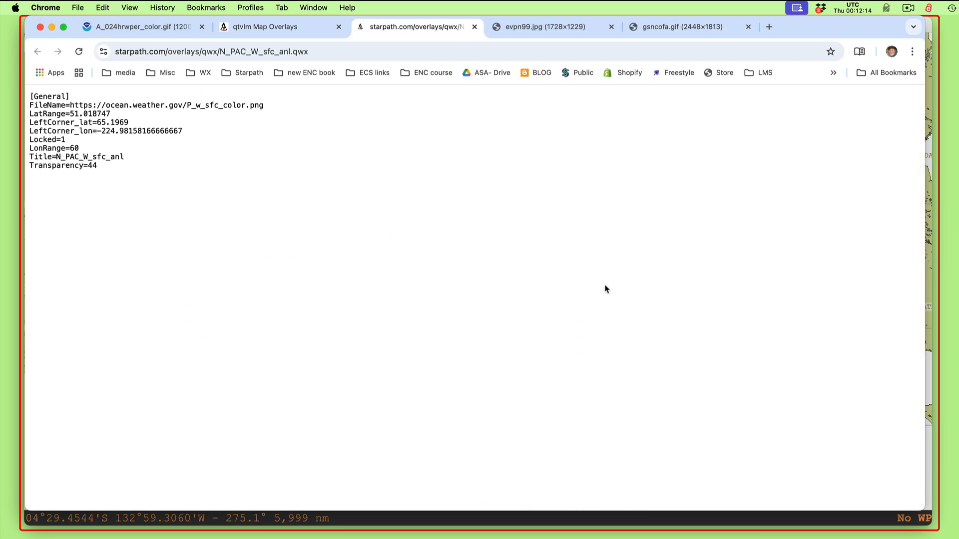
{"action": "left_click_drag", "start_coordinate": [143, 182], "coordinate": [34, 96]}
{"action": "left_click", "coordinate": [143, 186]}
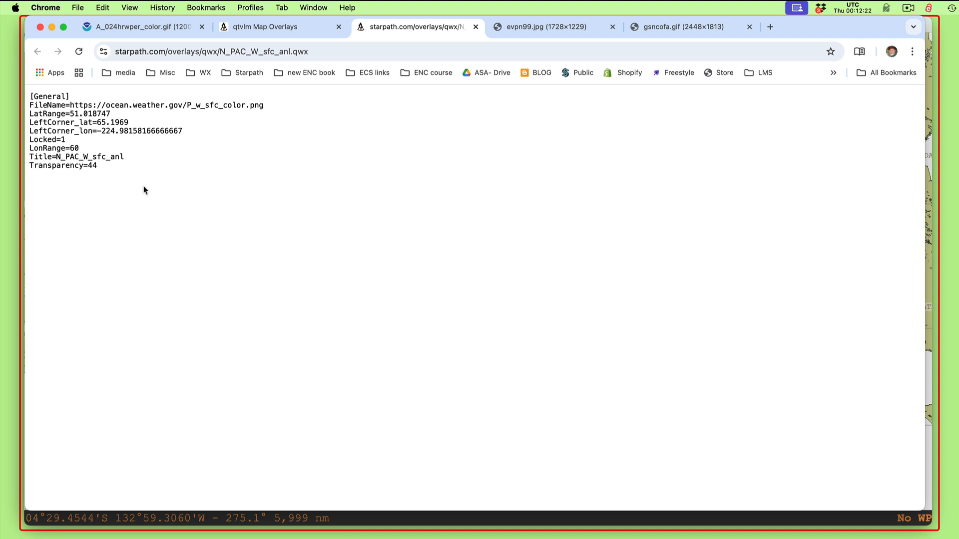
{"action": "double_click", "coordinate": [88, 165]}
{"action": "left_click", "coordinate": [56, 224]}
{"action": "left_click_drag", "start_coordinate": [29, 103], "coordinate": [97, 181]}
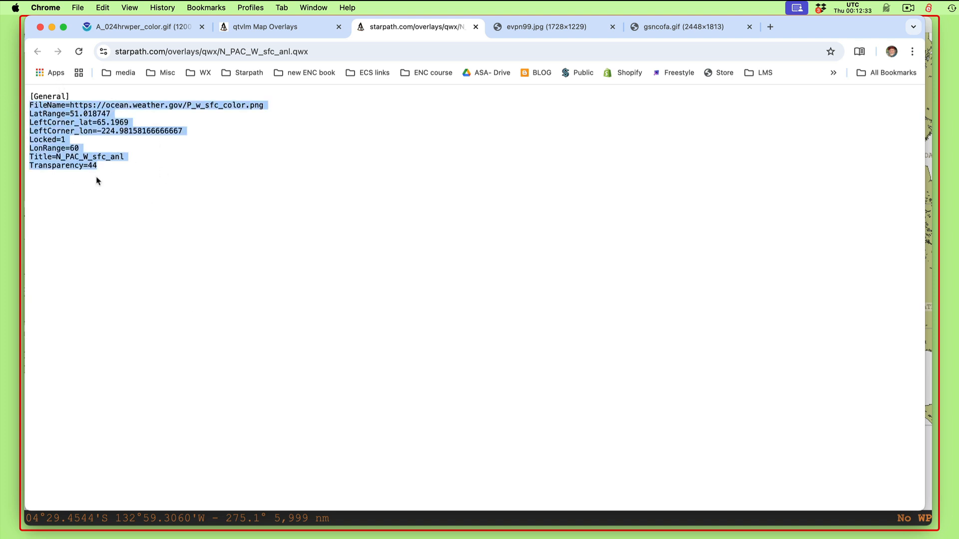
{"action": "left_click", "coordinate": [281, 276]}
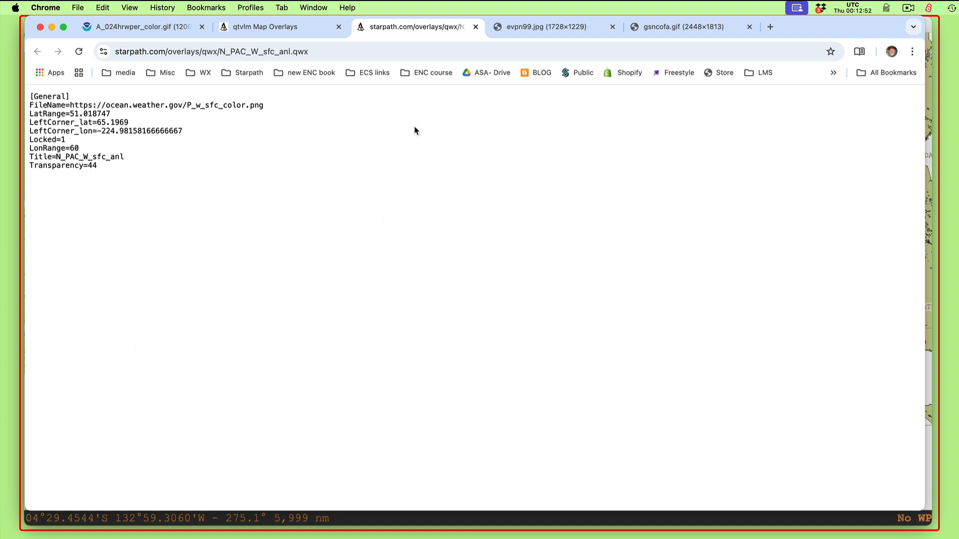
{"action": "triple_click", "coordinate": [383, 163]}
{"action": "left_click", "coordinate": [475, 27]}
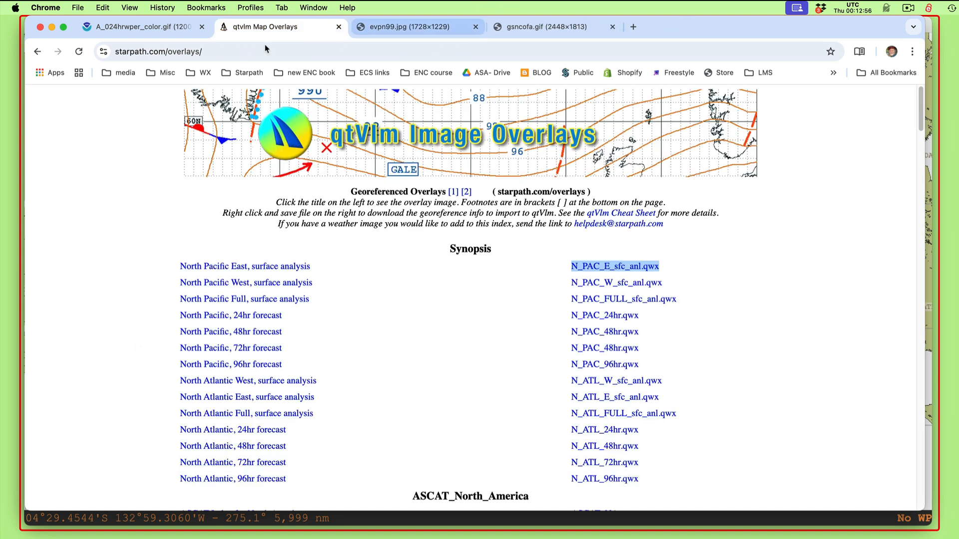
Step: Close the Chrome browser window showing the wave period chart and return to the qtVlm chart
{"action": "left_click", "coordinate": [179, 27]}
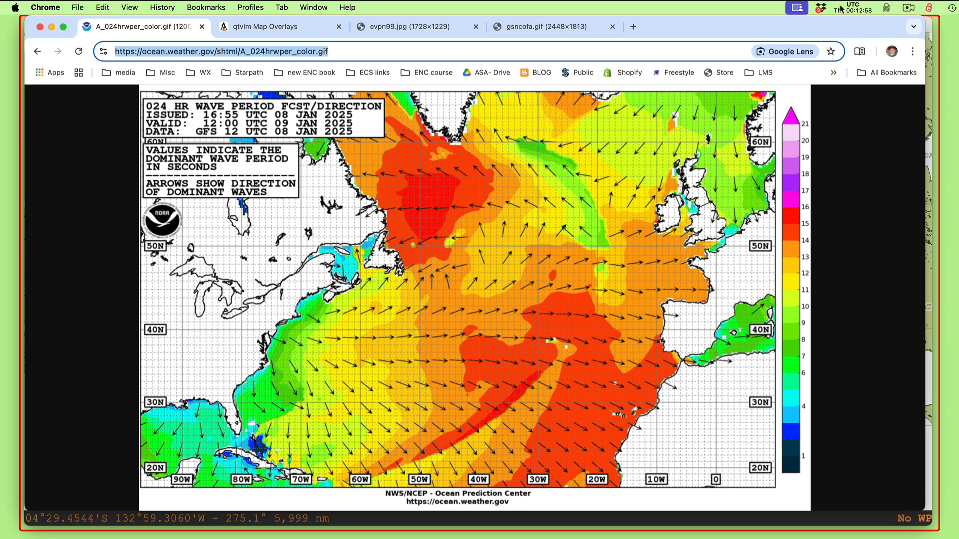
{"action": "left_click_drag", "start_coordinate": [722, 31], "coordinate": [958, 206]}
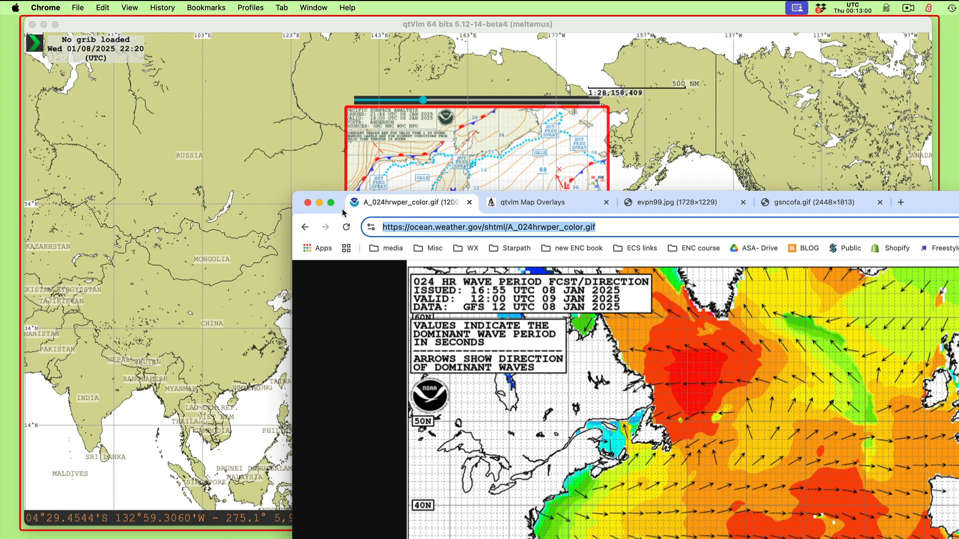
{"action": "left_click", "coordinate": [307, 203]}
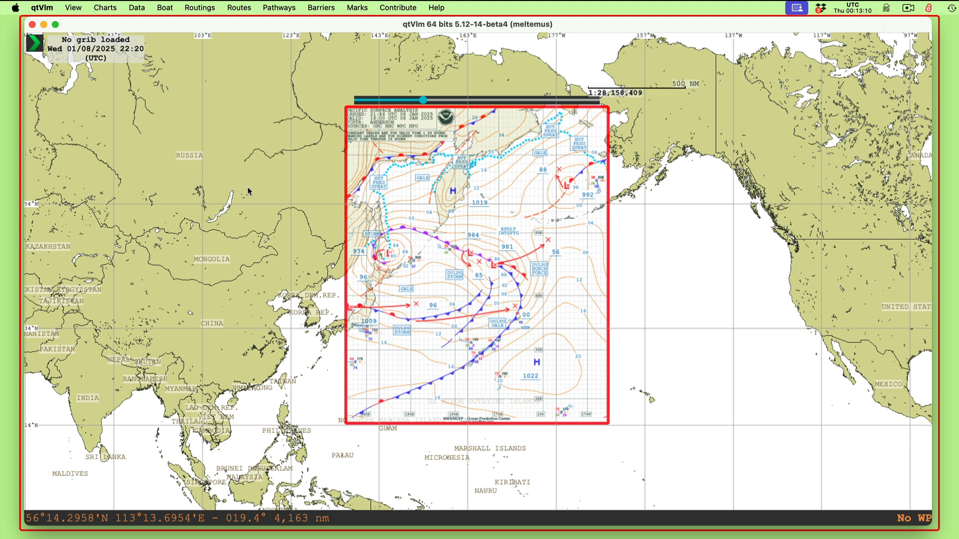
Step: Download the ASCAT_North_America image "ASCAT Index for North America" into the second weather image configuration
{"action": "key", "text": "super+w"}
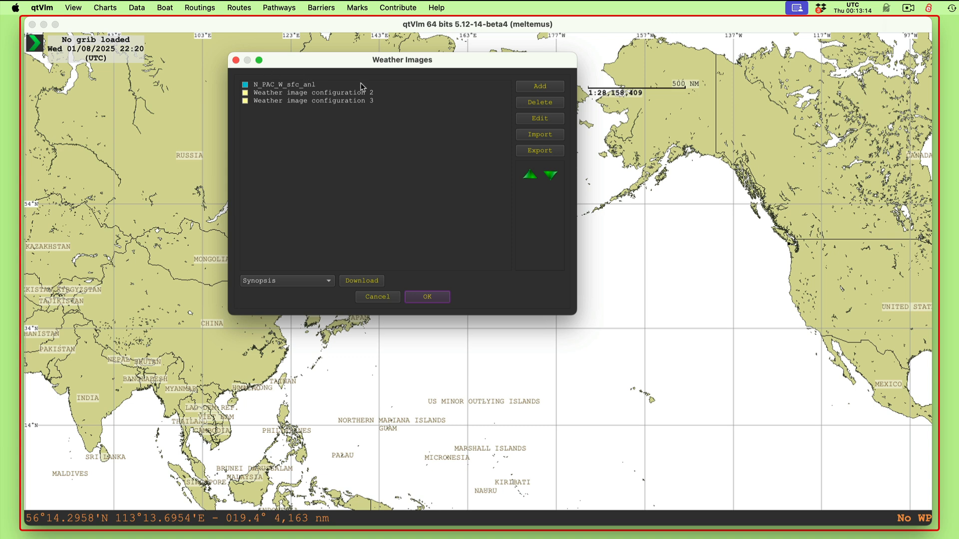
{"action": "left_click", "coordinate": [311, 94]}
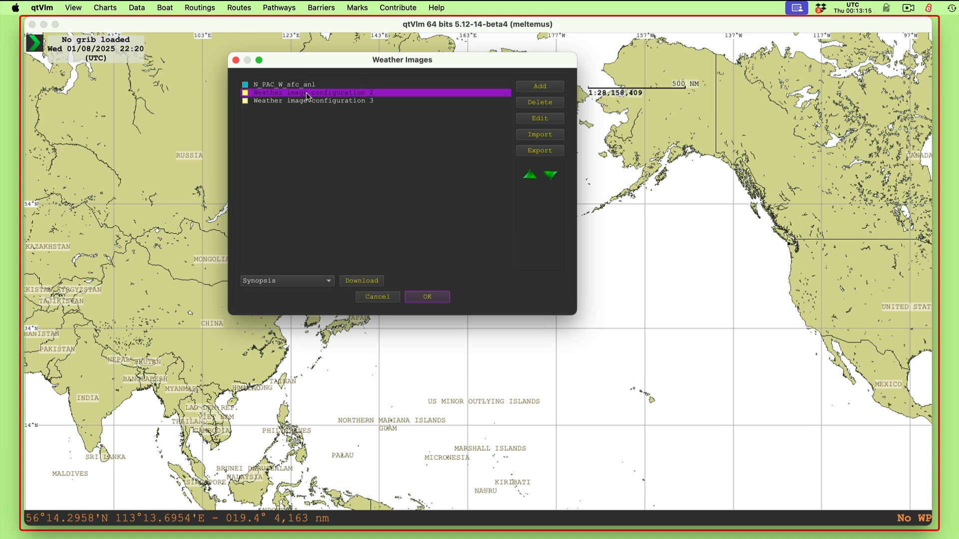
{"action": "left_click", "coordinate": [271, 284]}
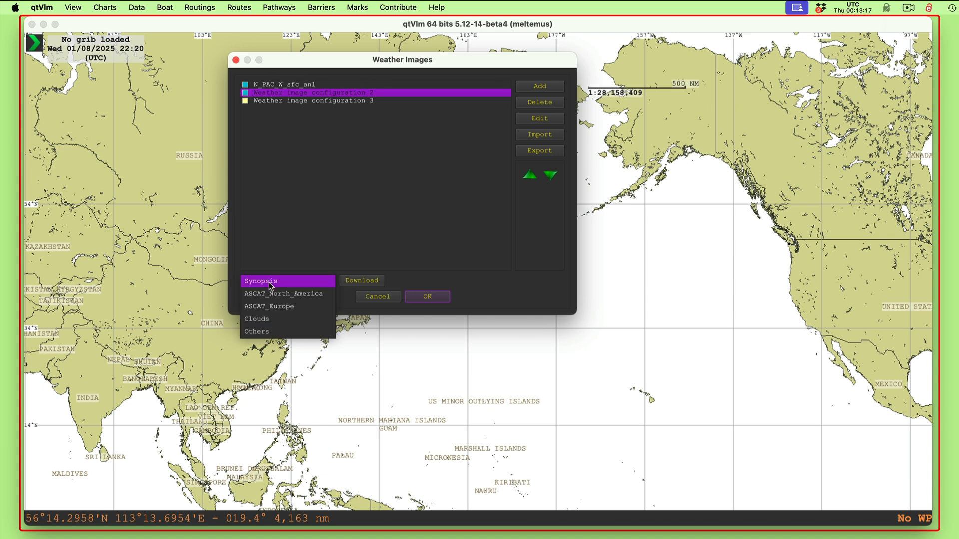
{"action": "left_click", "coordinate": [302, 295]}
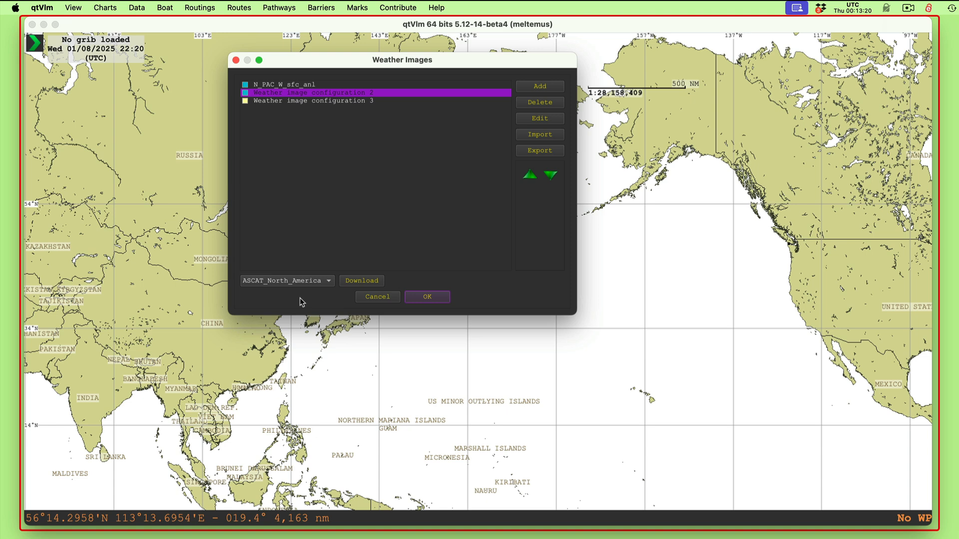
{"action": "left_click", "coordinate": [368, 281]}
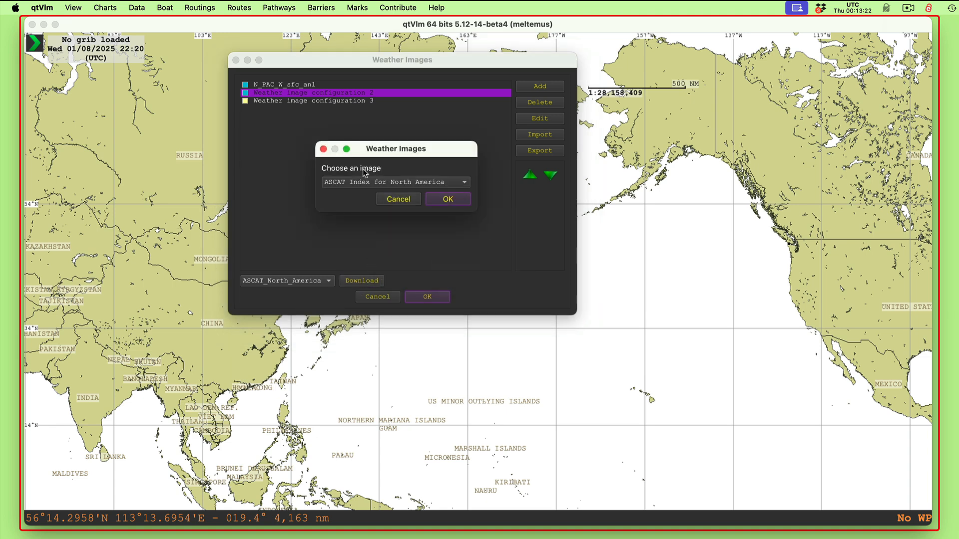
{"action": "left_click", "coordinate": [343, 183]}
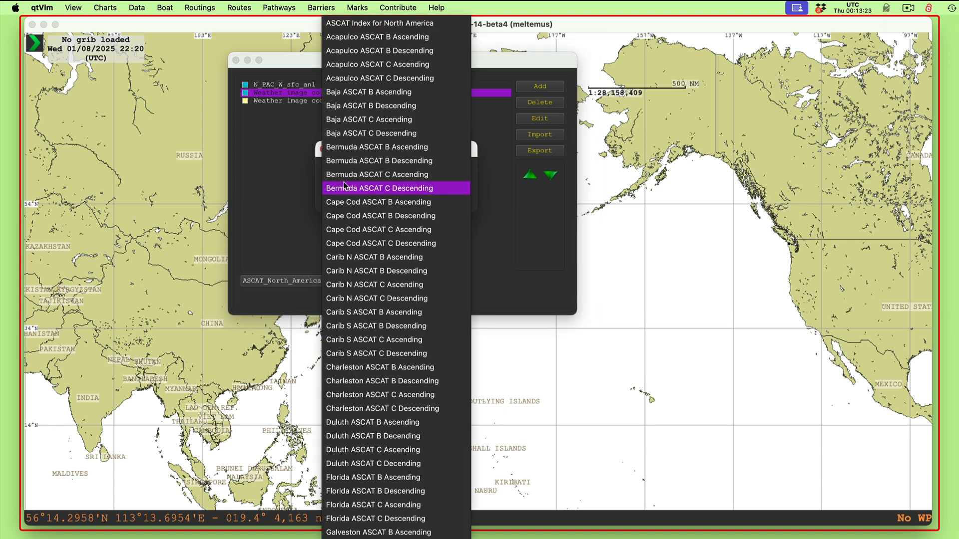
{"action": "left_click", "coordinate": [401, 24]}
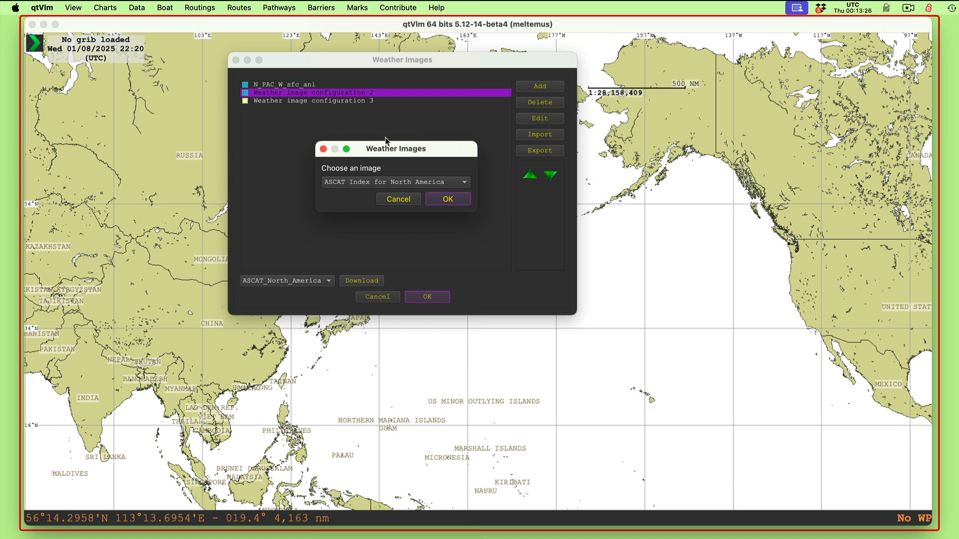
{"action": "left_click", "coordinate": [444, 204]}
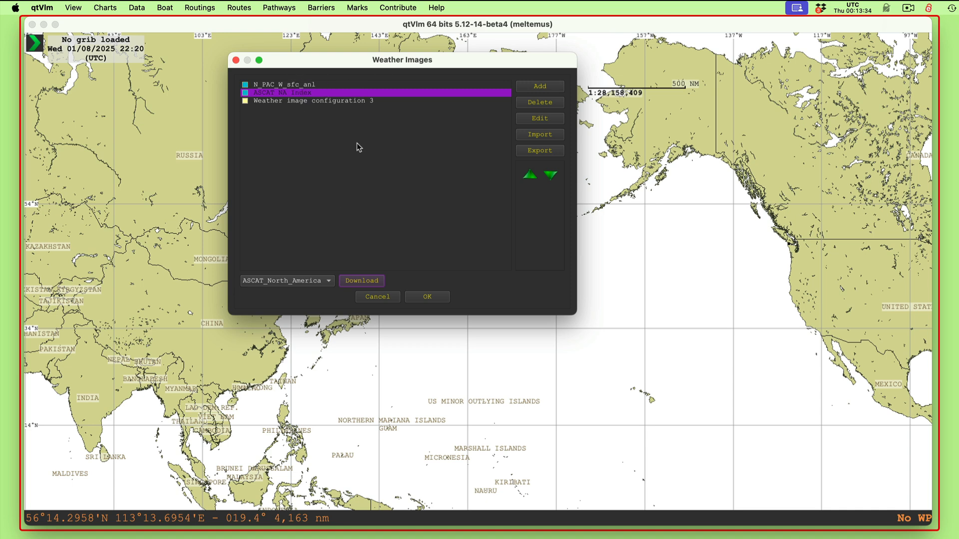
Step: Deactivate N_PAC_W_sfc_anl, display only the North America ASCAT index on the chart, and reduce that overlay's transparency
{"action": "left_click_drag", "start_coordinate": [452, 59], "coordinate": [513, 85]}
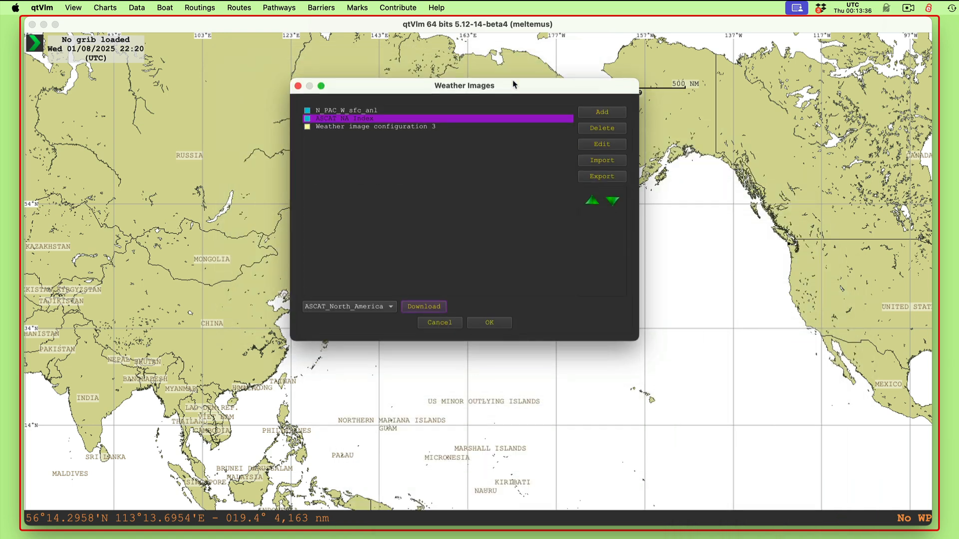
{"action": "left_click", "coordinate": [307, 119]}
{"action": "left_click", "coordinate": [494, 328]}
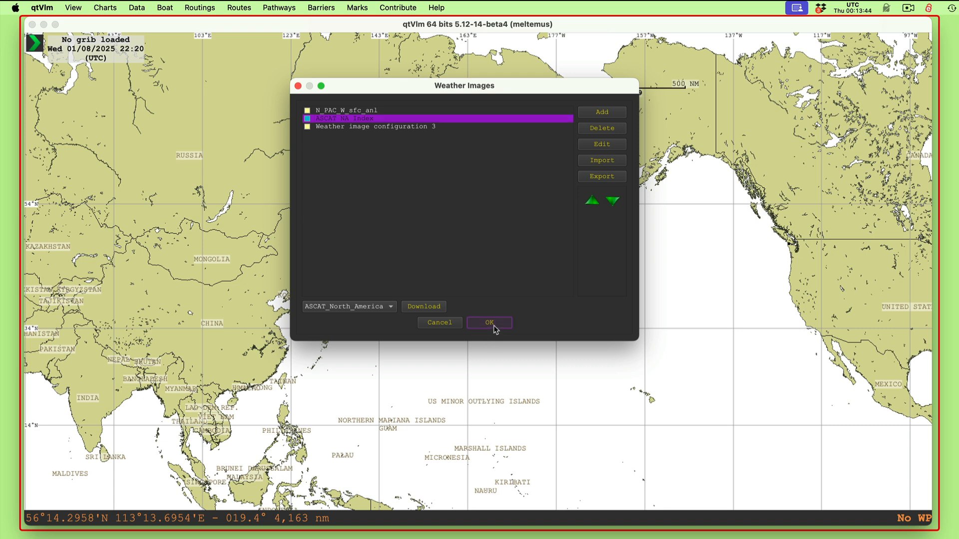
{"action": "scroll", "coordinate": [549, 321], "scroll_direction": "down", "scroll_amount": 2}
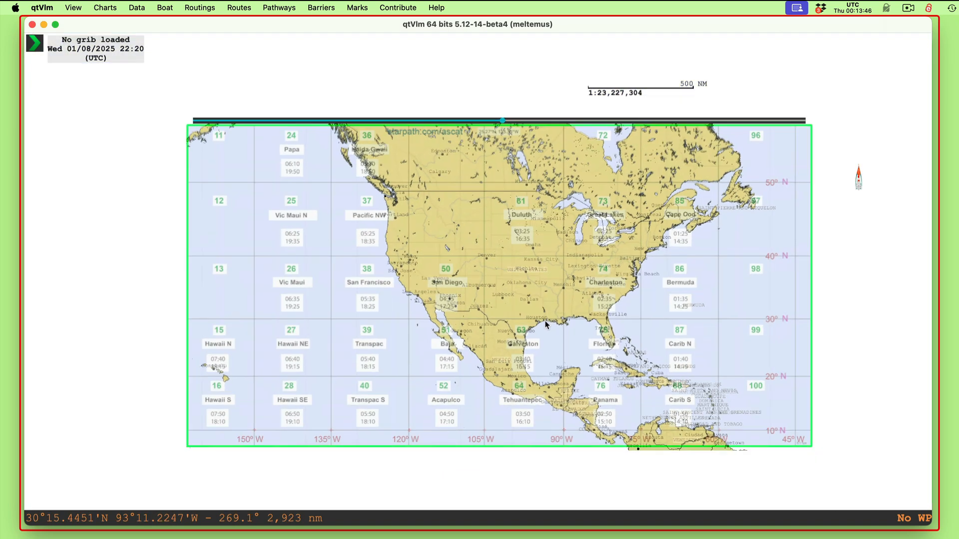
{"action": "left_click_drag", "start_coordinate": [452, 119], "coordinate": [297, 119]}
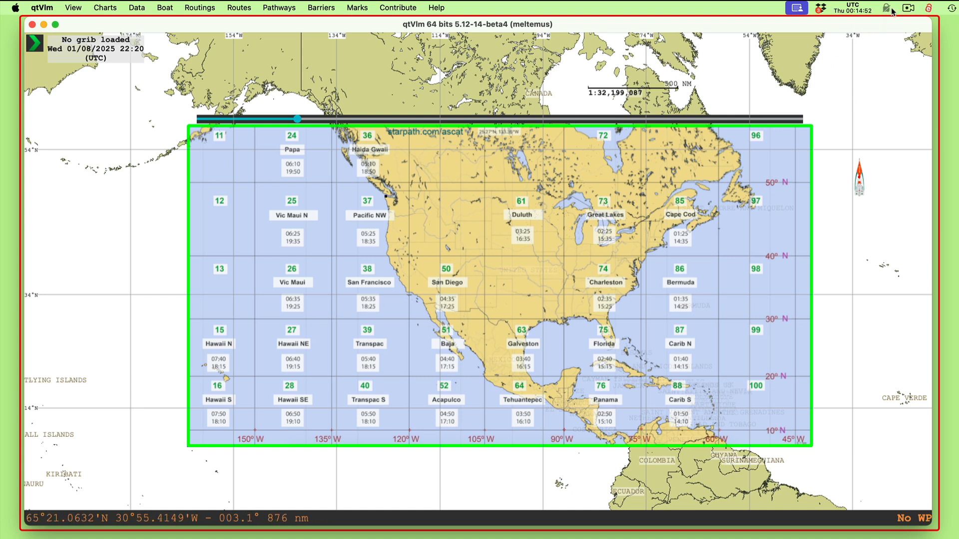
{"action": "left_click", "coordinate": [909, 8]}
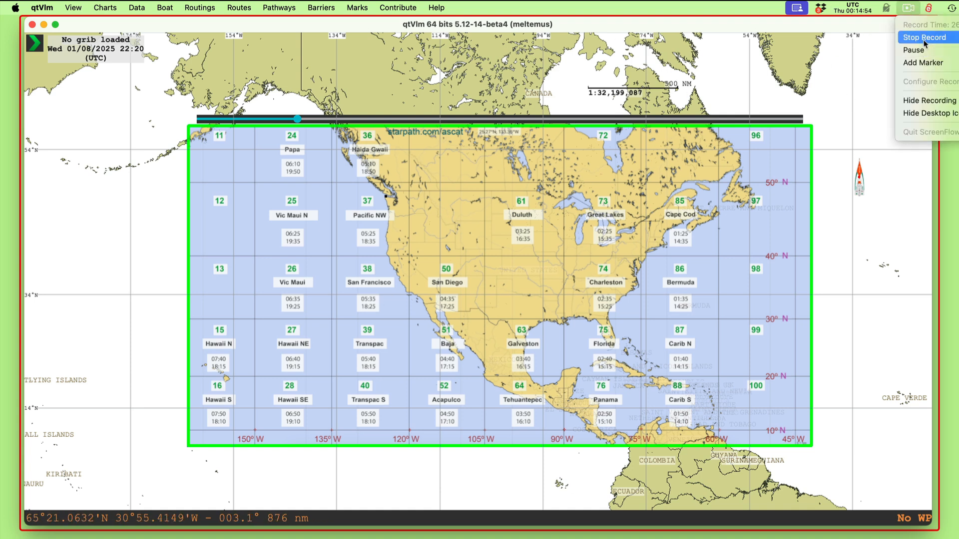